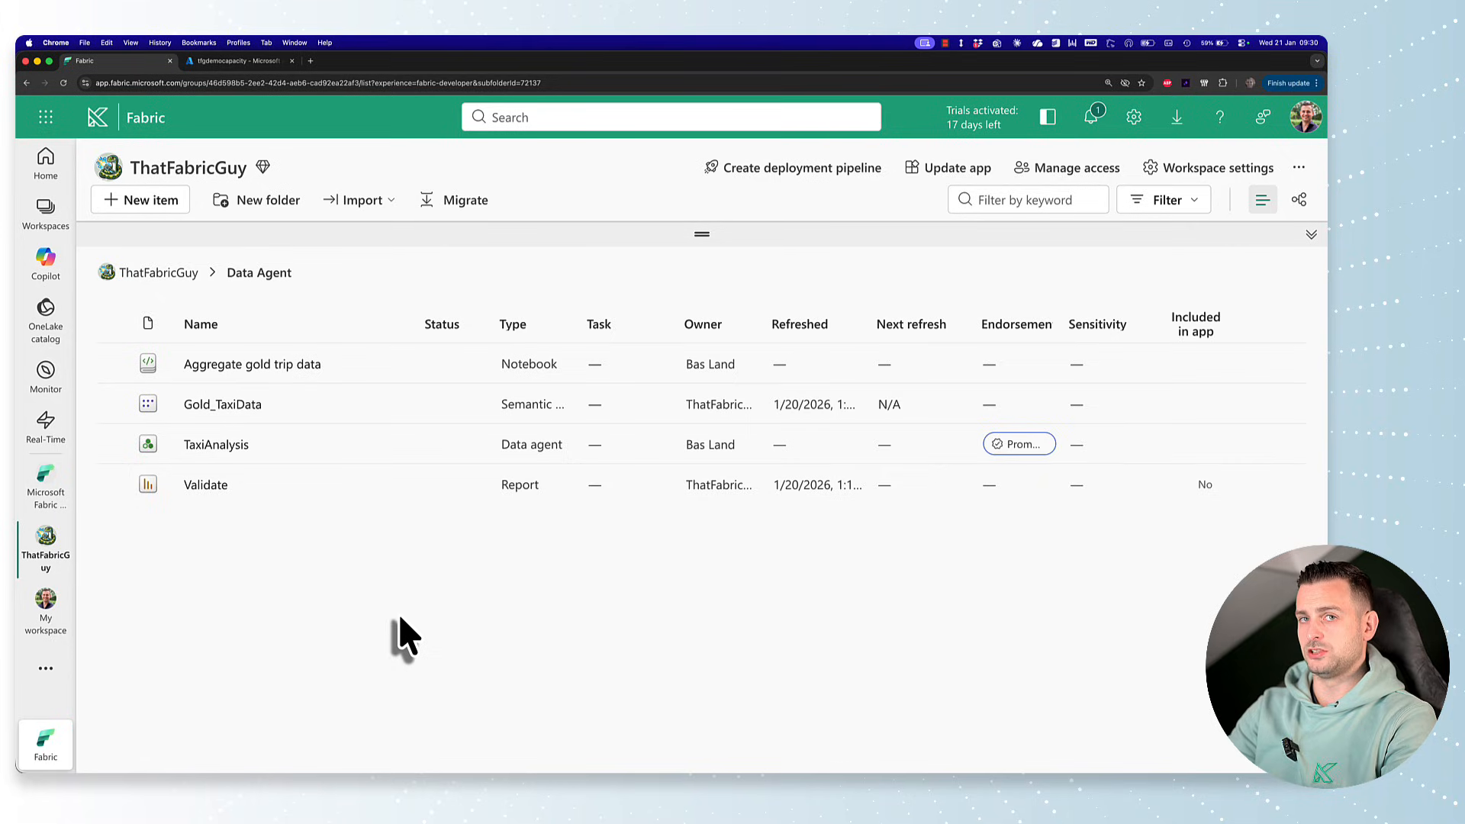
Open the TaxiAnalysis data agent and examine which dbo tables of the Gold data source are selected, widening the explorer to read full names
click(221, 446)
click(114, 281)
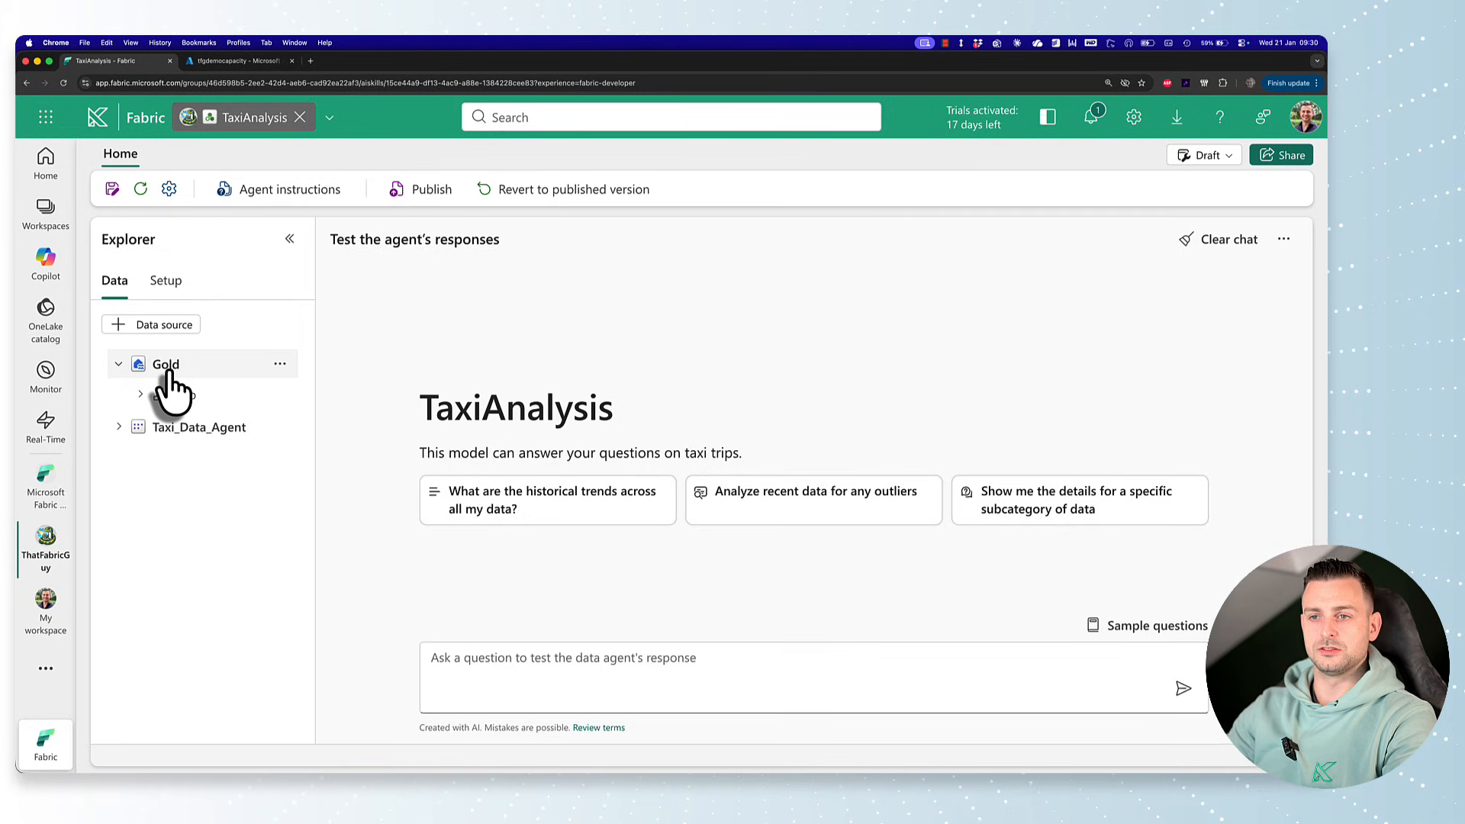
click(137, 394)
scroll(229, 496, down, 3)
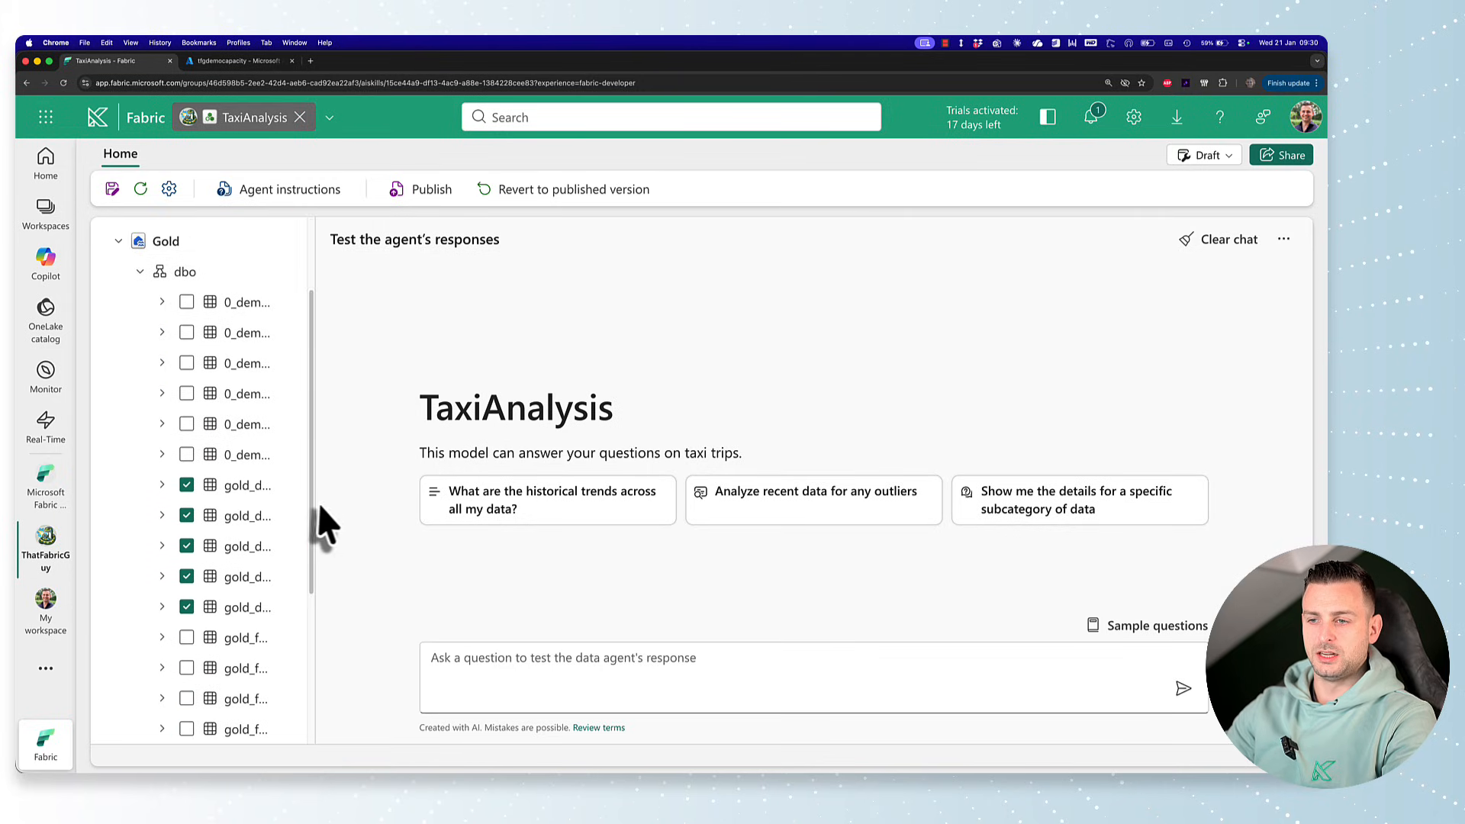
drag(317, 501, 533, 507)
scroll(425, 530, down, 5)
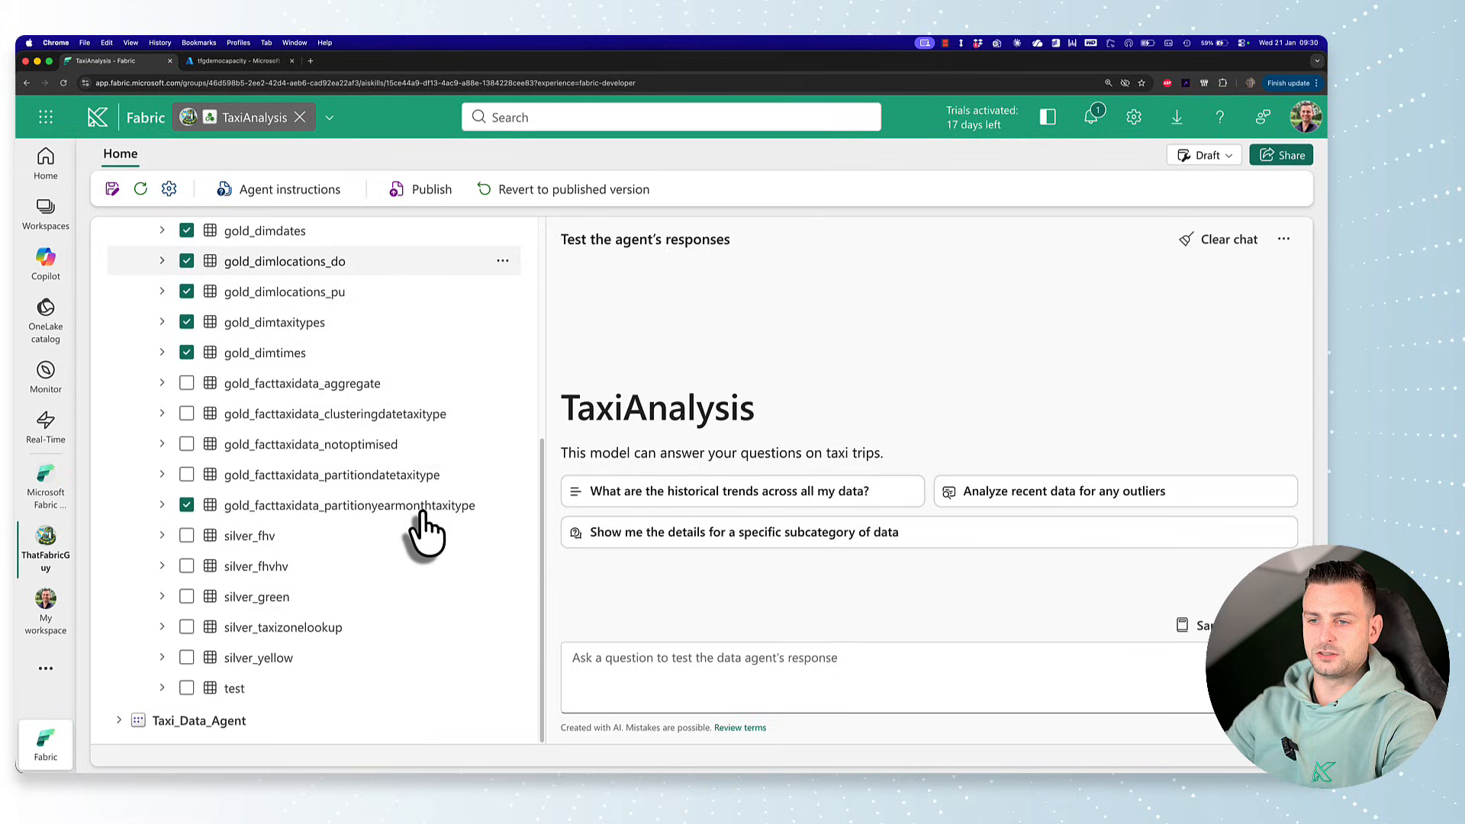
scroll(425, 529, up, 3)
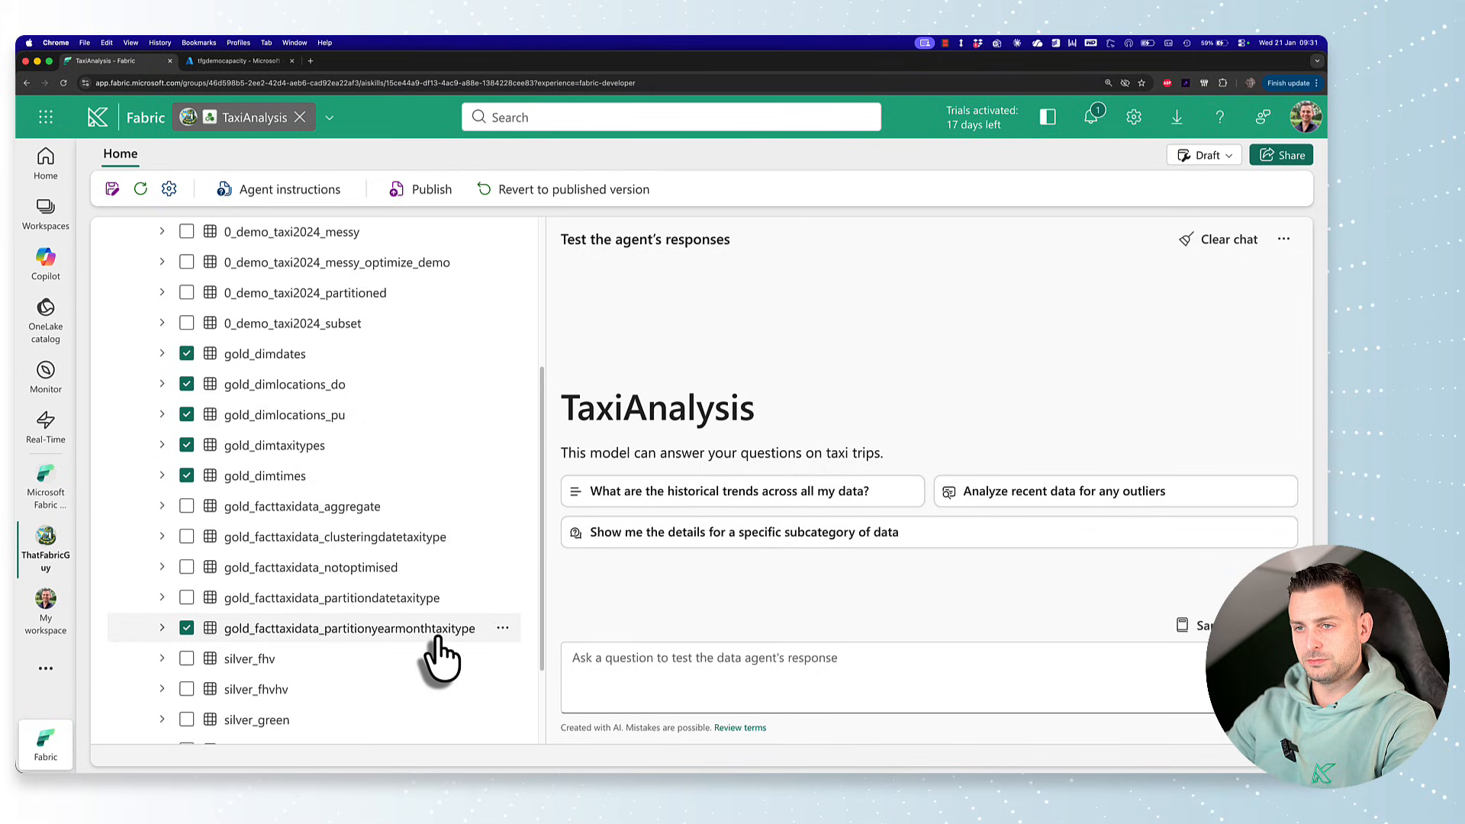
scroll(441, 658, up, 3)
scroll(425, 654, down, 5)
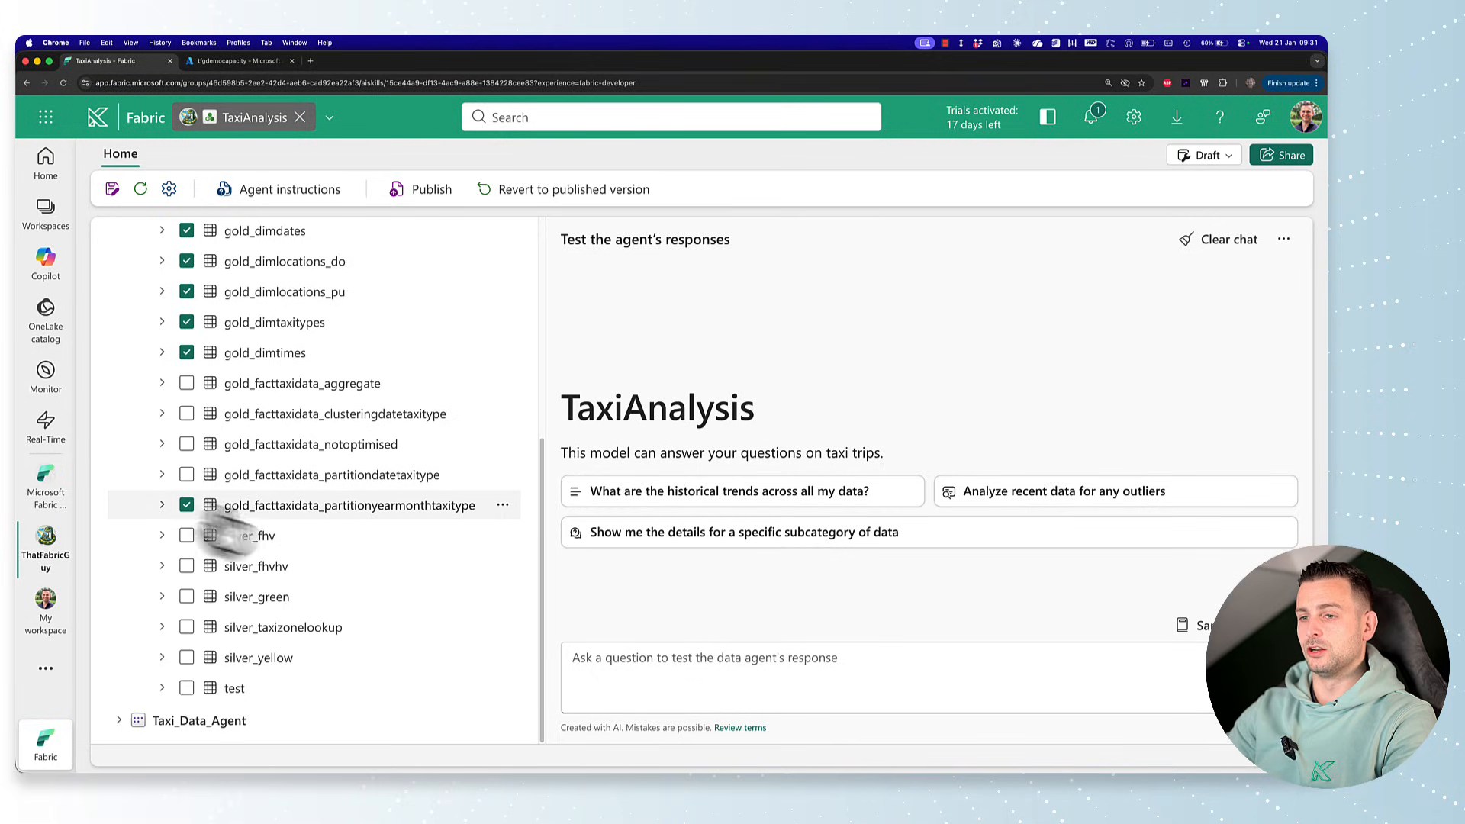
Examine the columns of the gold_facttaxidata_partitionyearmonthtaxitype table, then collapse the dbo schema
click(162, 505)
scroll(170, 562, down, 8)
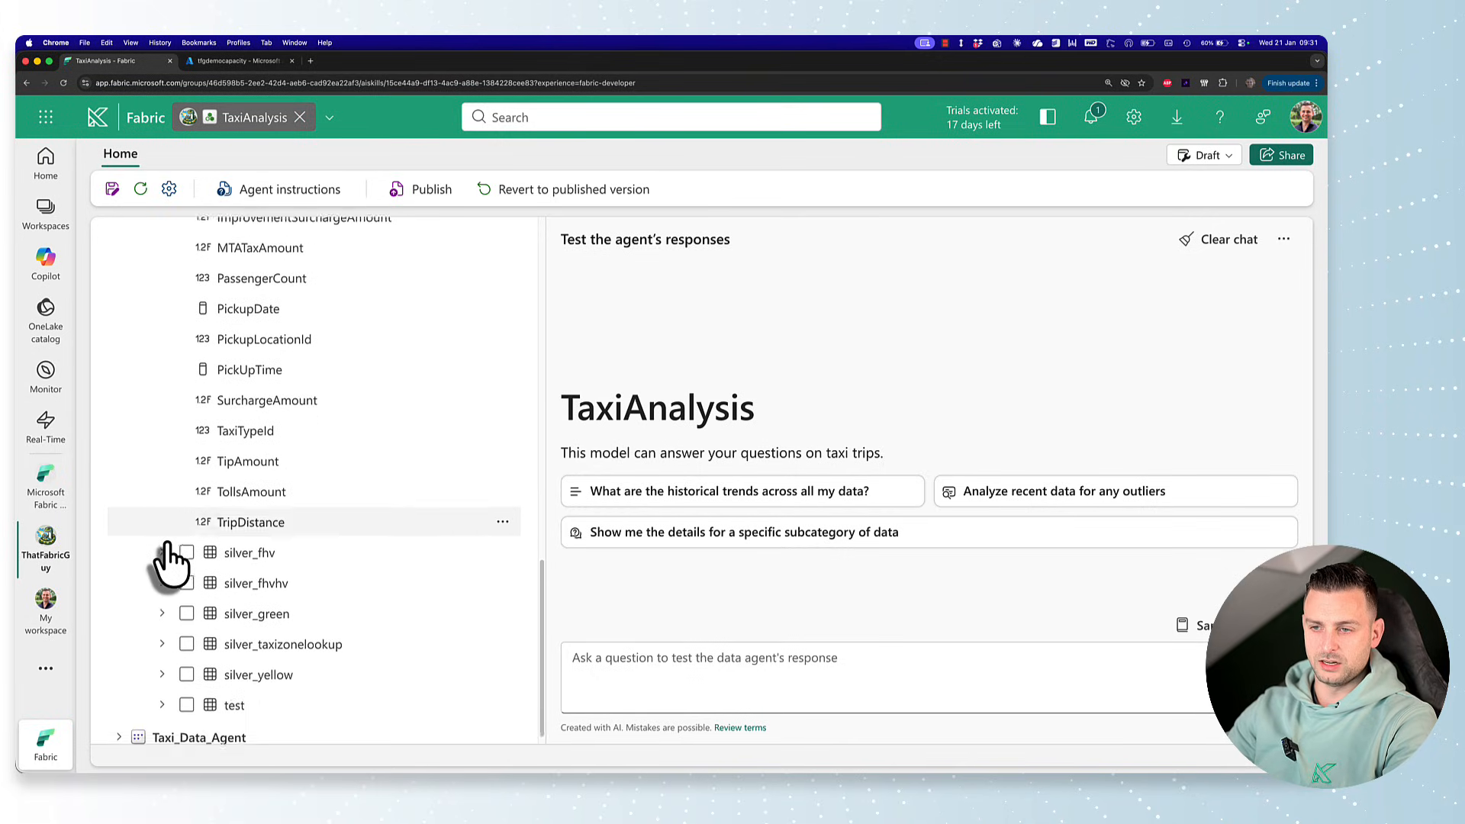
scroll(175, 595, up, 3)
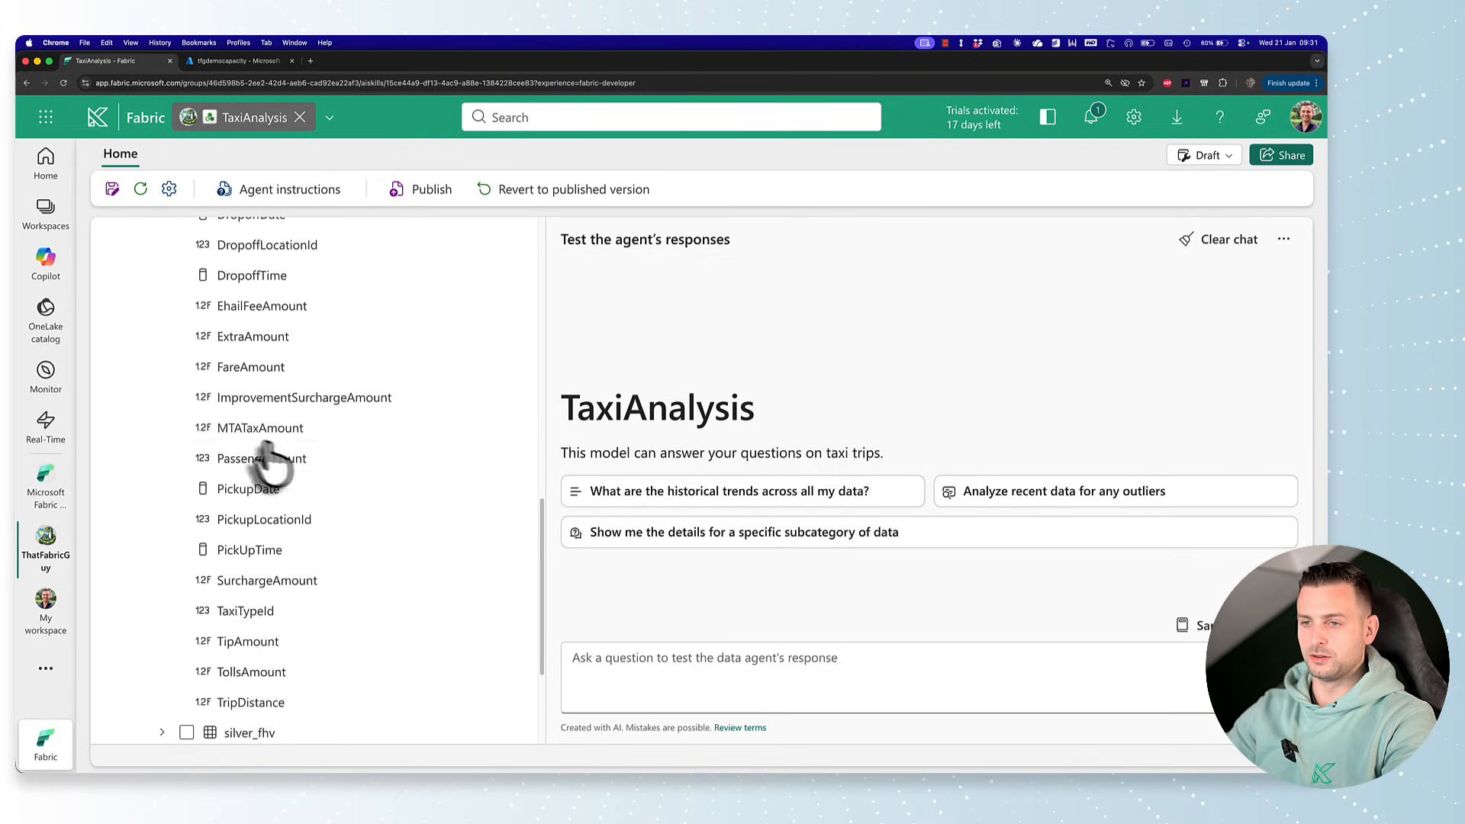
scroll(338, 466, up, 3)
scroll(338, 458, up, 5)
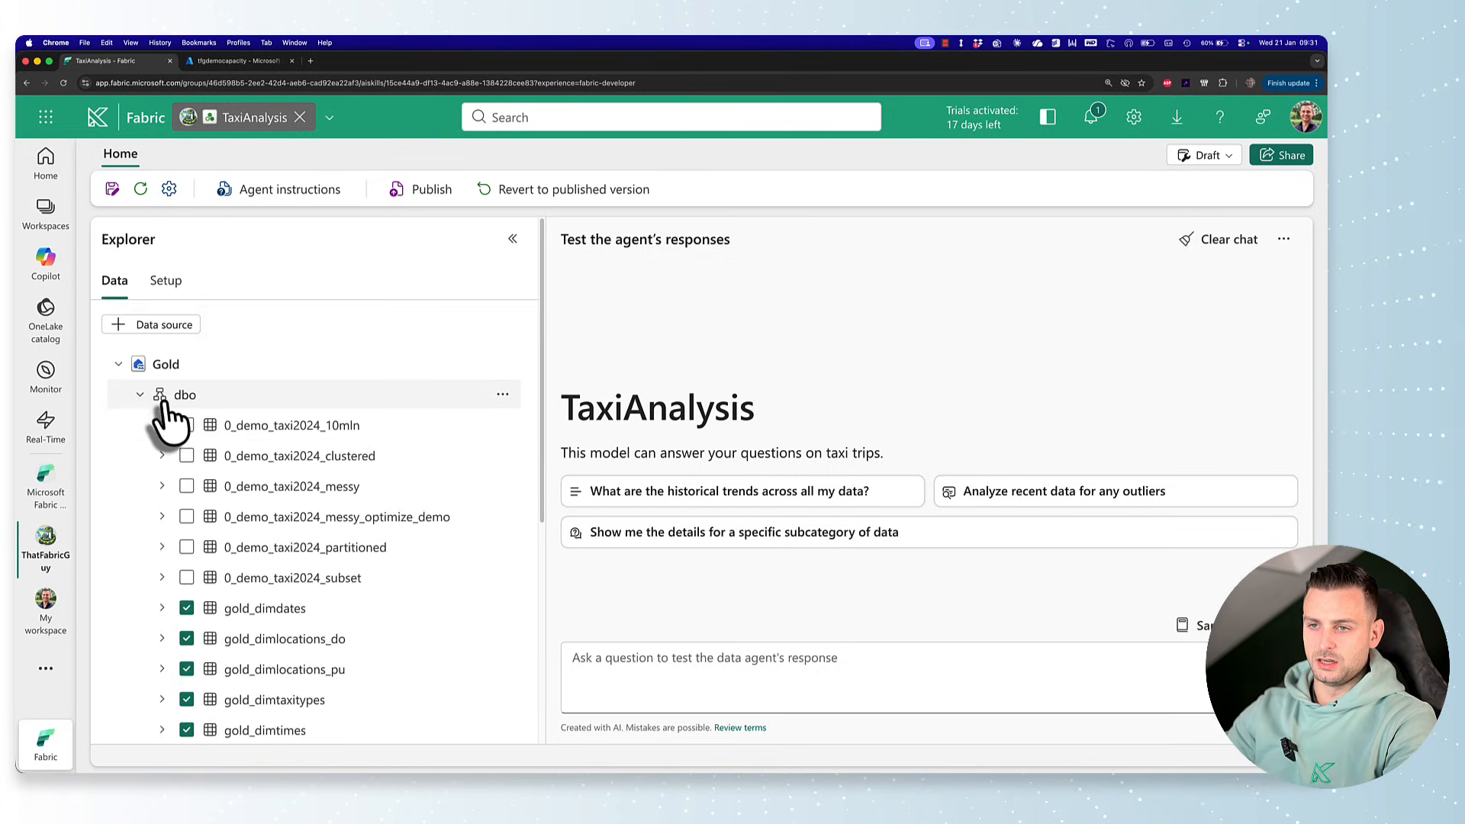
click(149, 397)
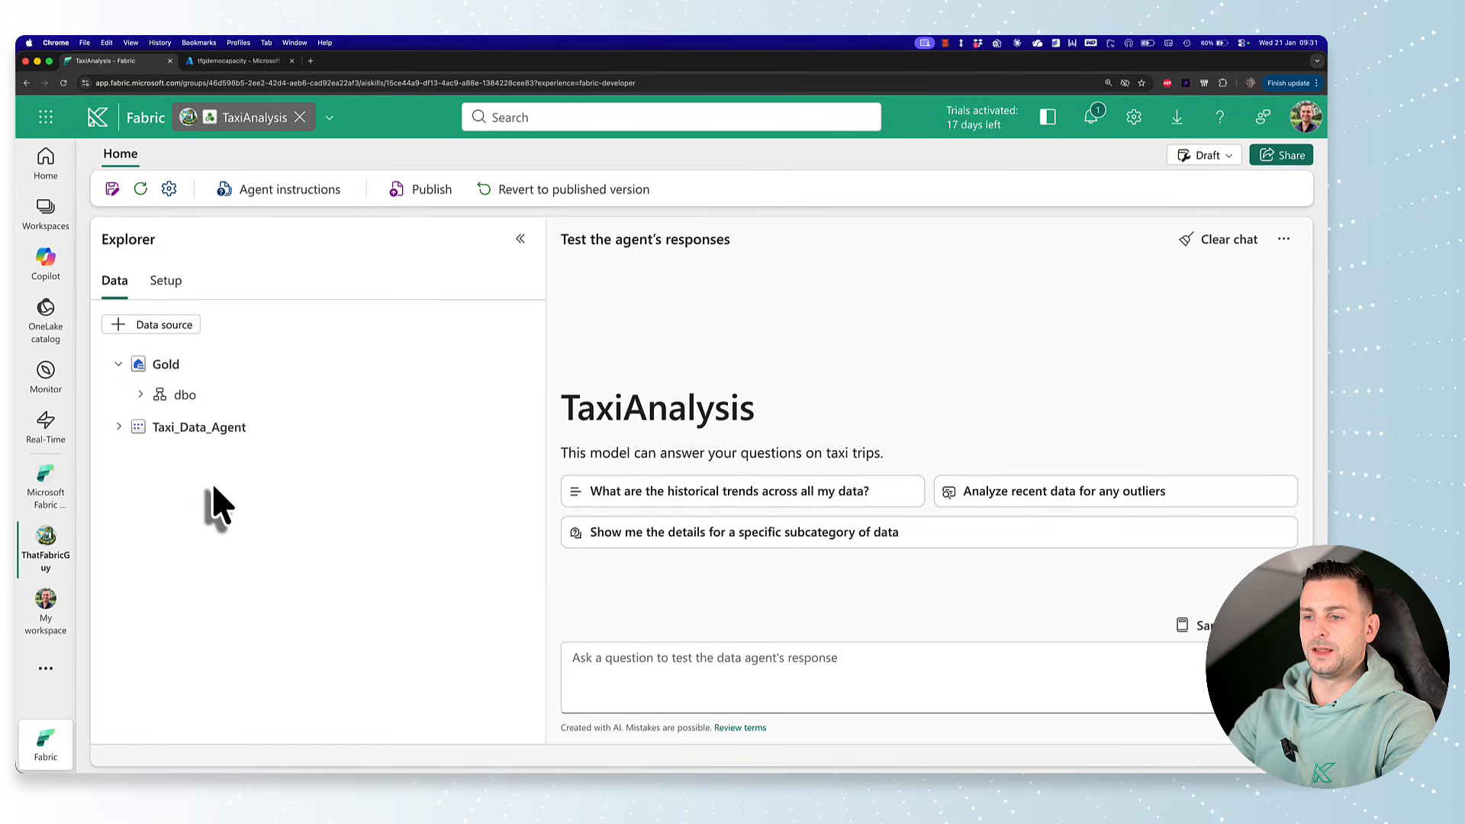
Review the Taxi_Data_Agent tables and the factTaxiTrips_aggregate measures, then collapse the model and narrow the explorer
click(119, 427)
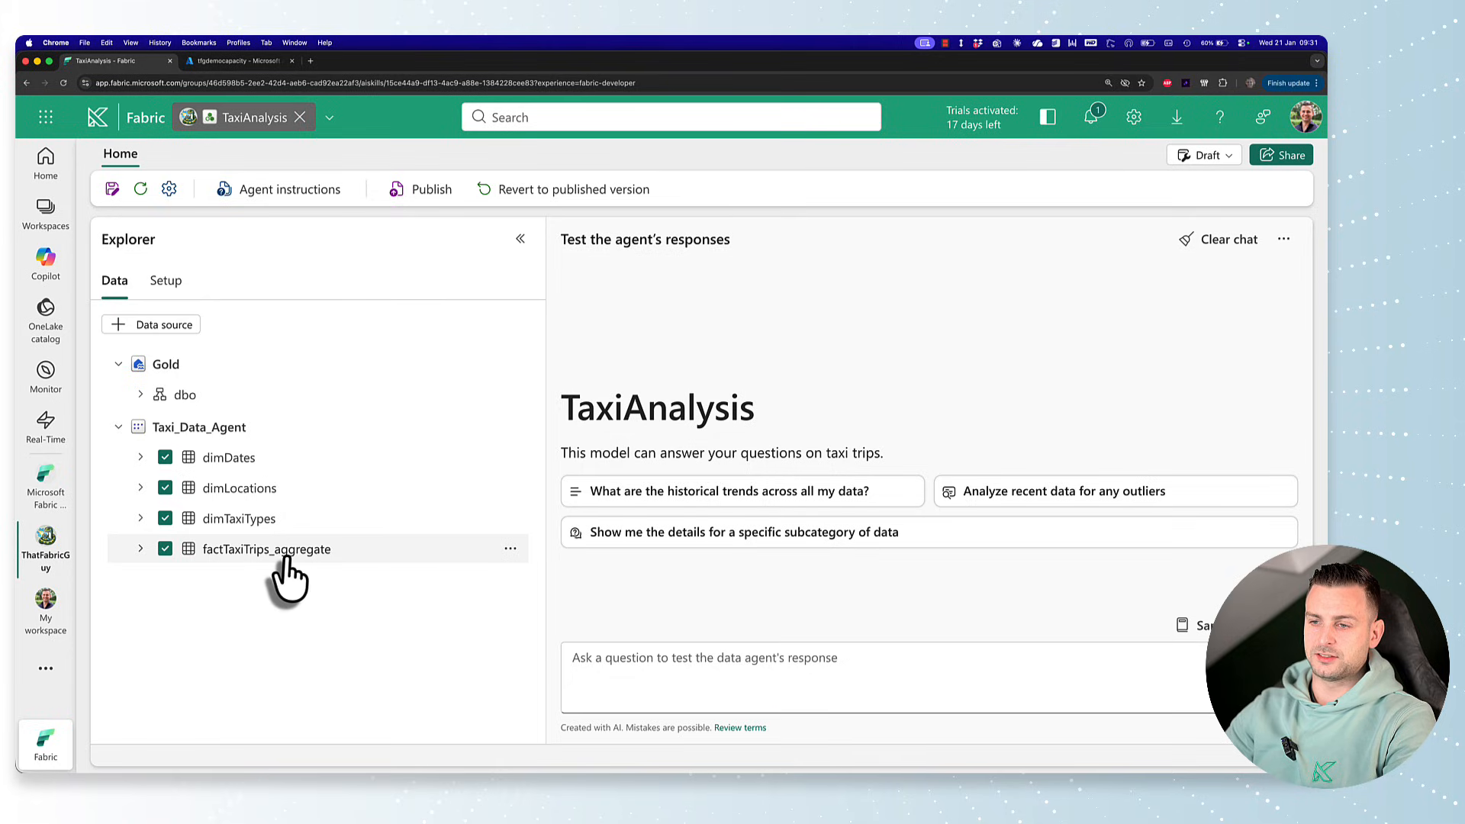
click(140, 549)
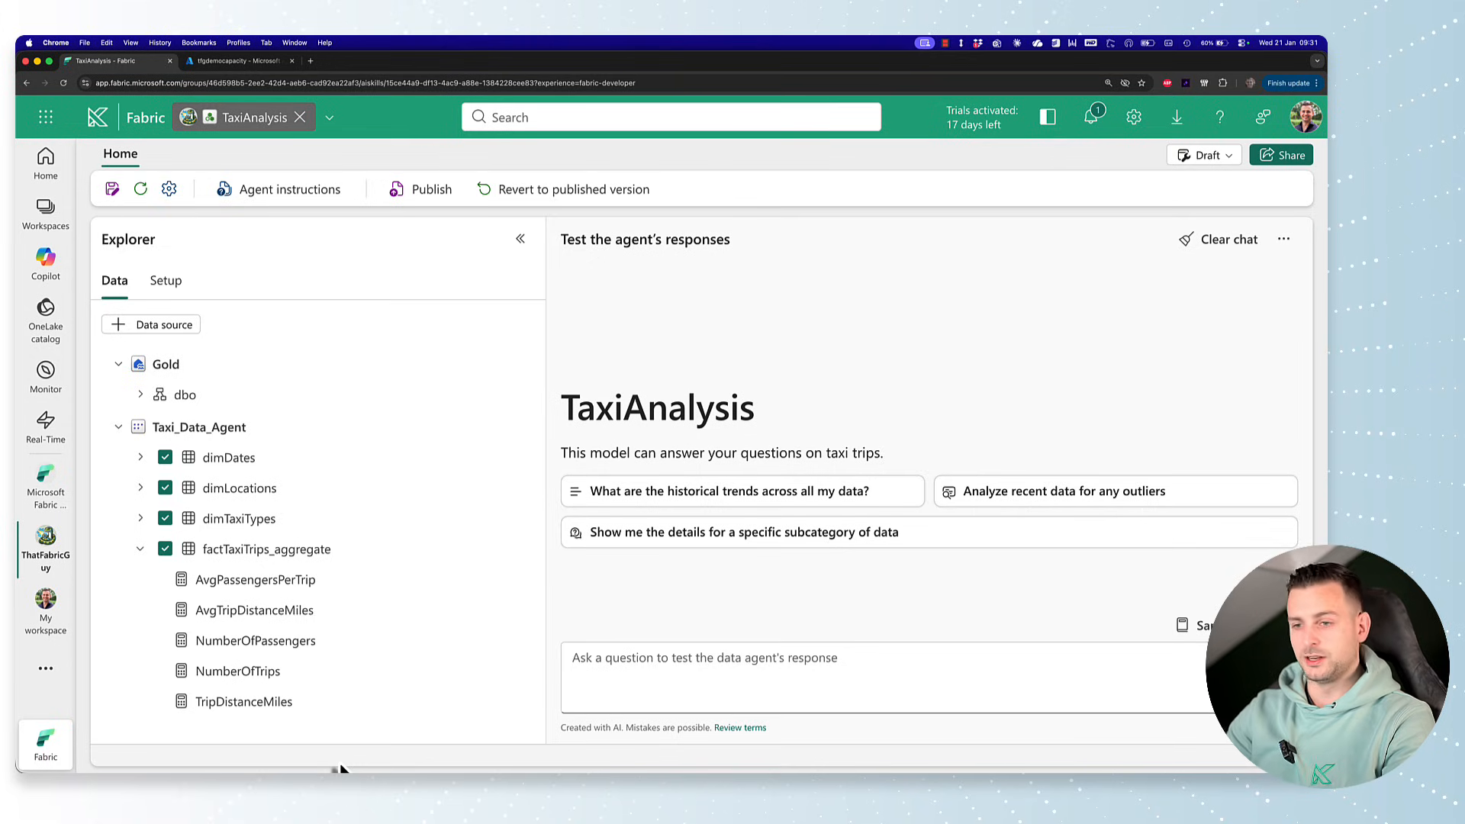
click(140, 549)
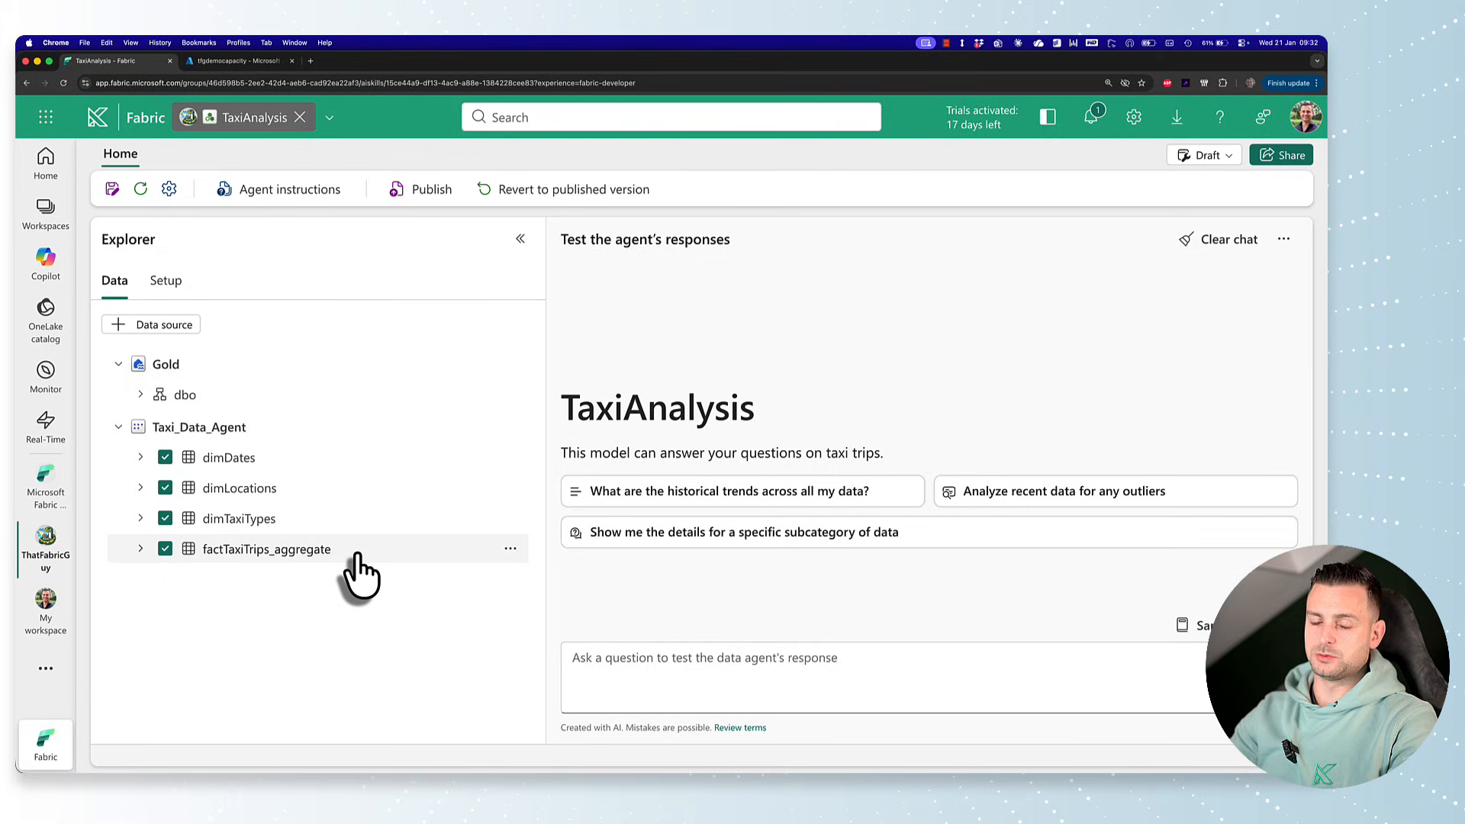
click(118, 427)
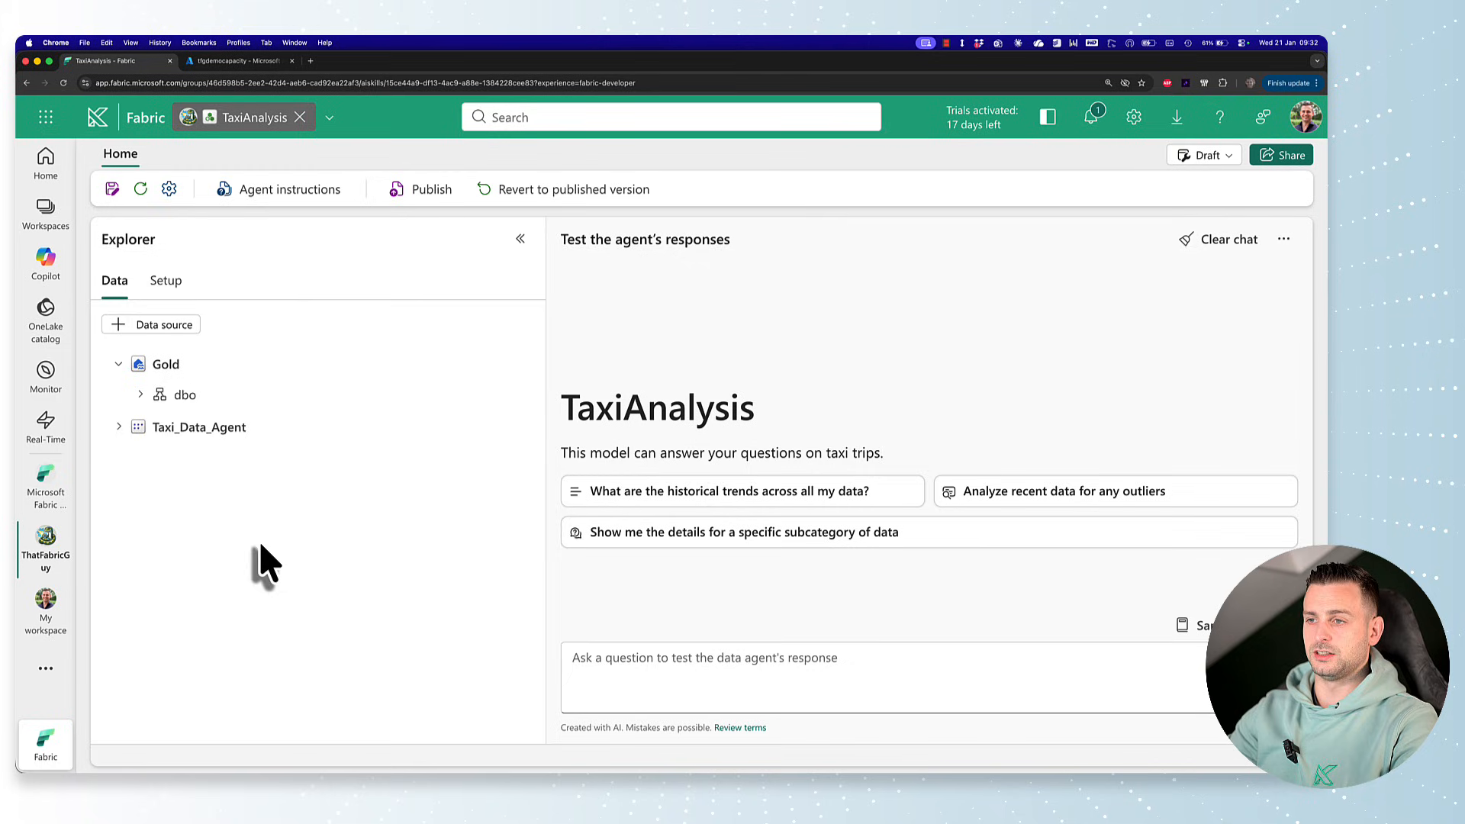
drag(545, 366, 256, 366)
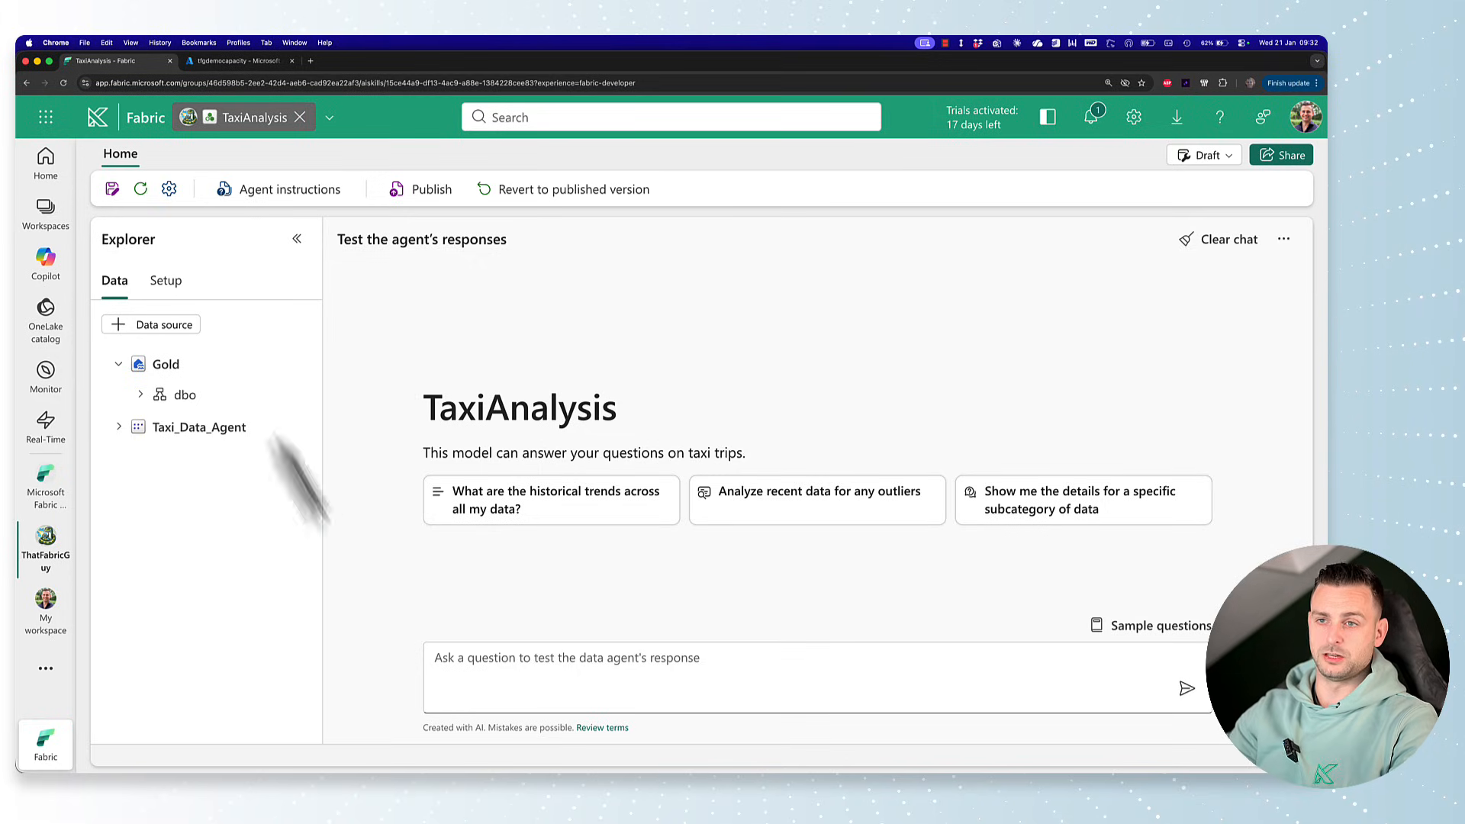
Open the agent instructions from the agent's setup and read through all their sections
click(168, 291)
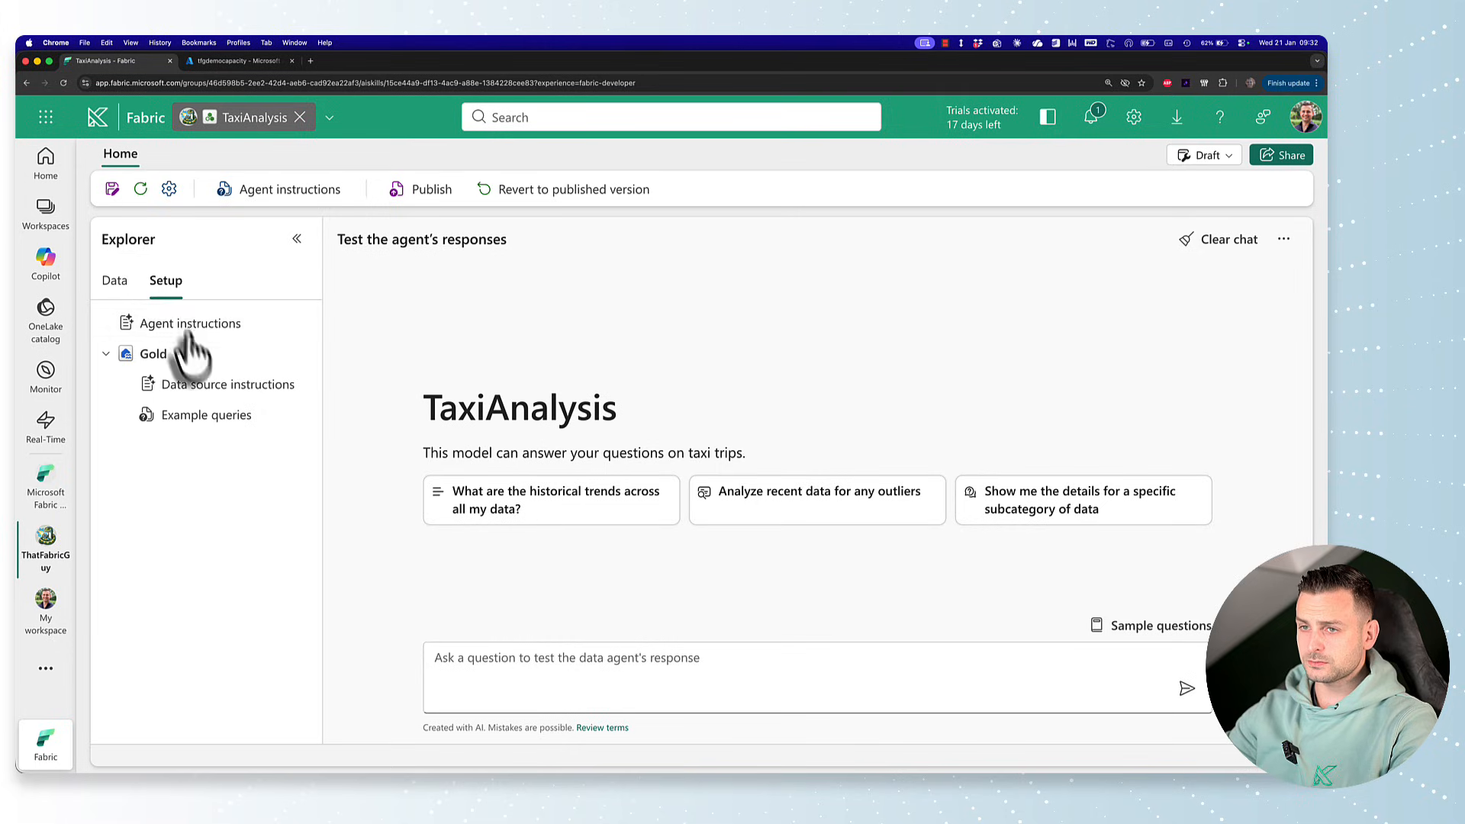
click(116, 284)
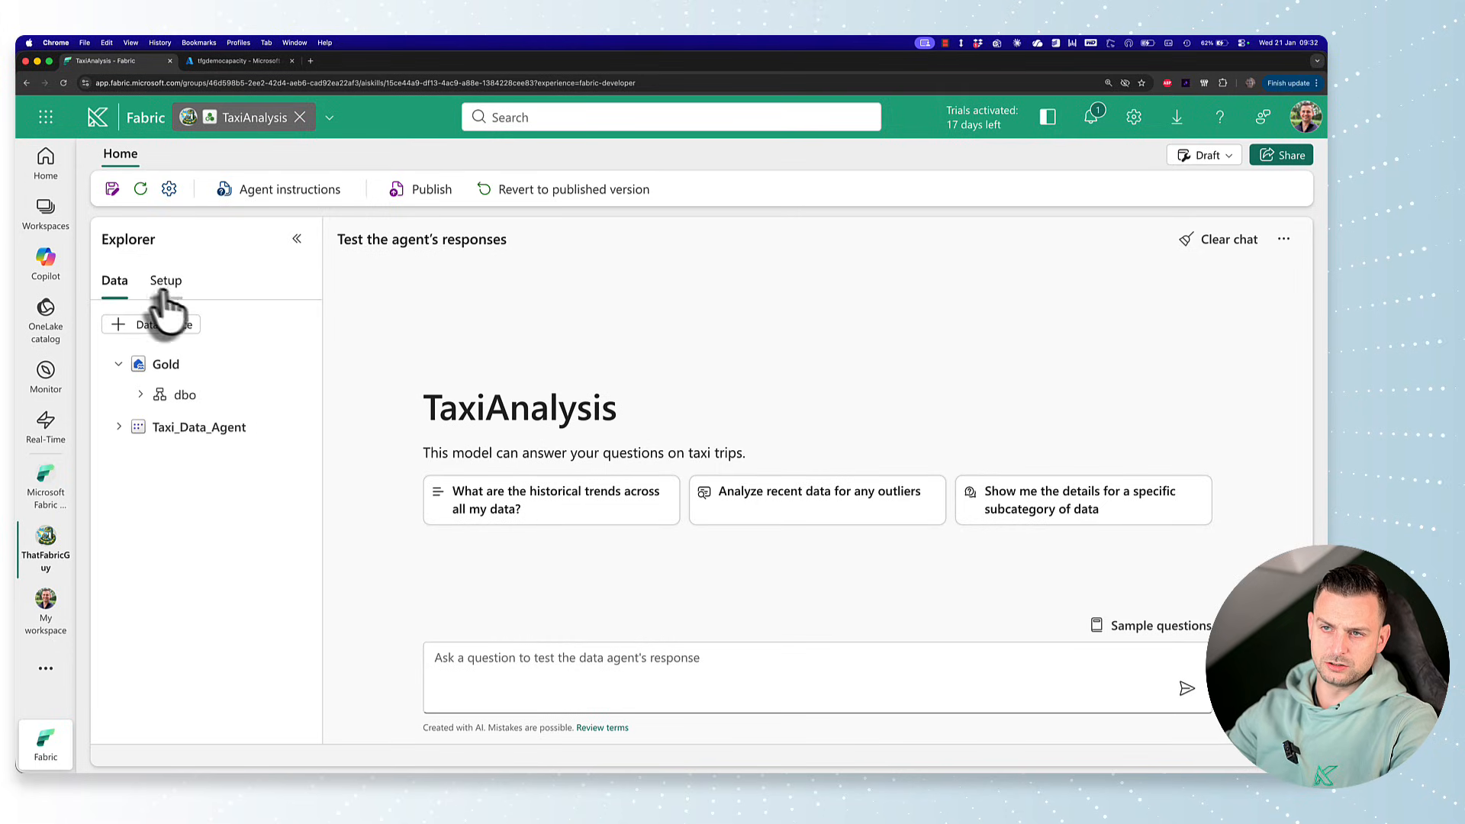
click(166, 293)
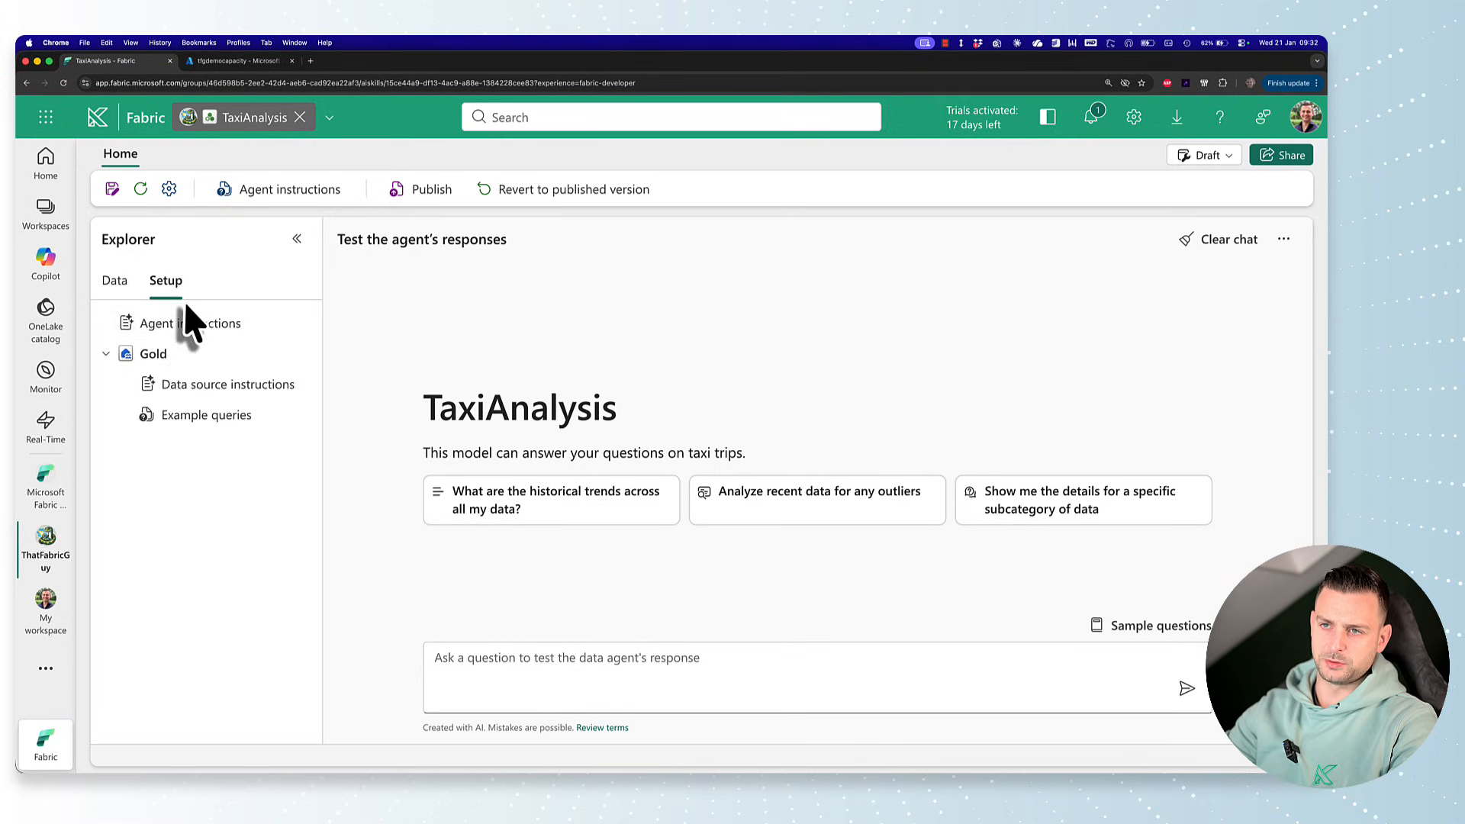
click(145, 328)
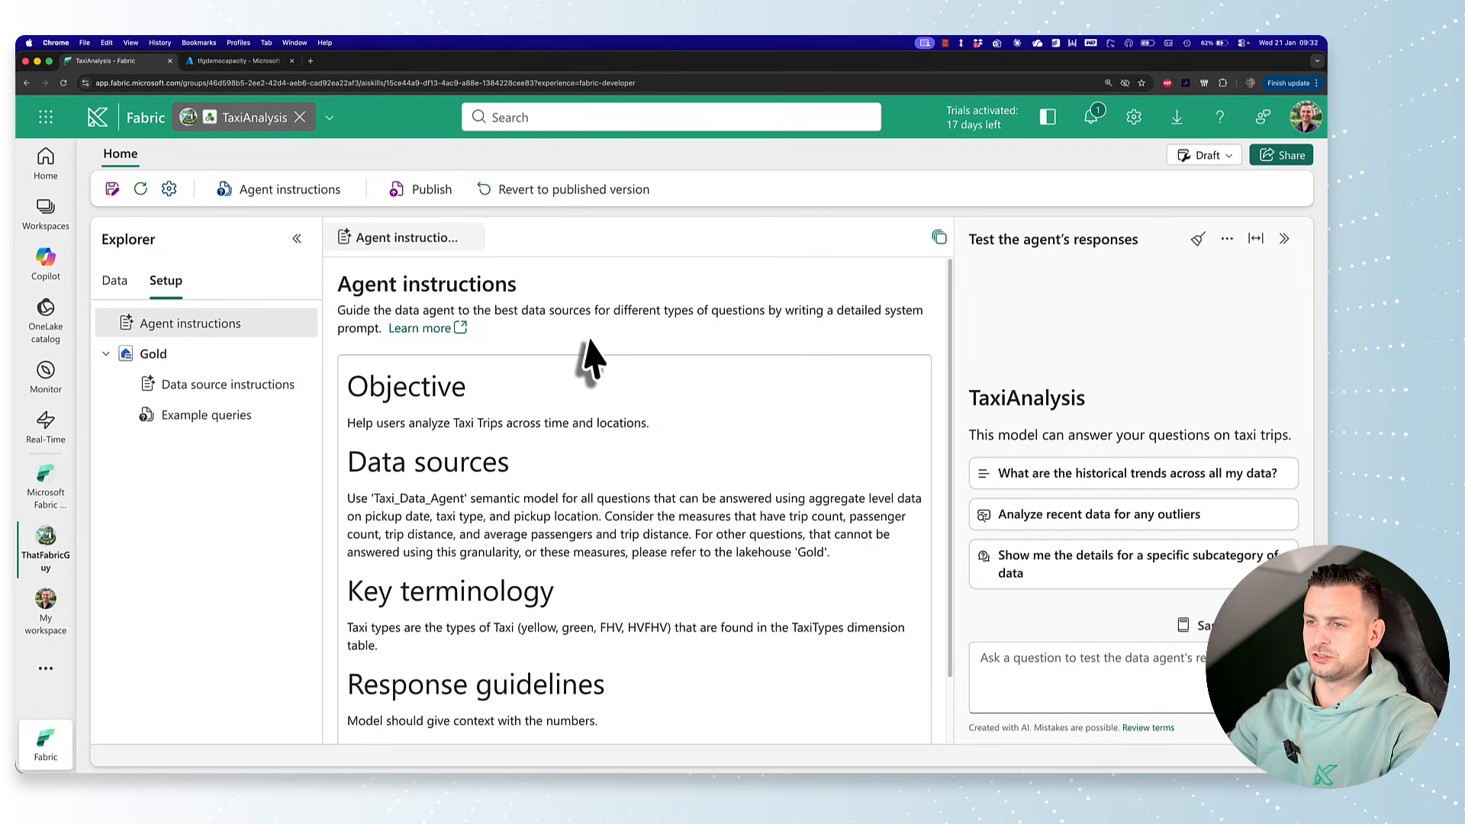
scroll(603, 348, down, 2)
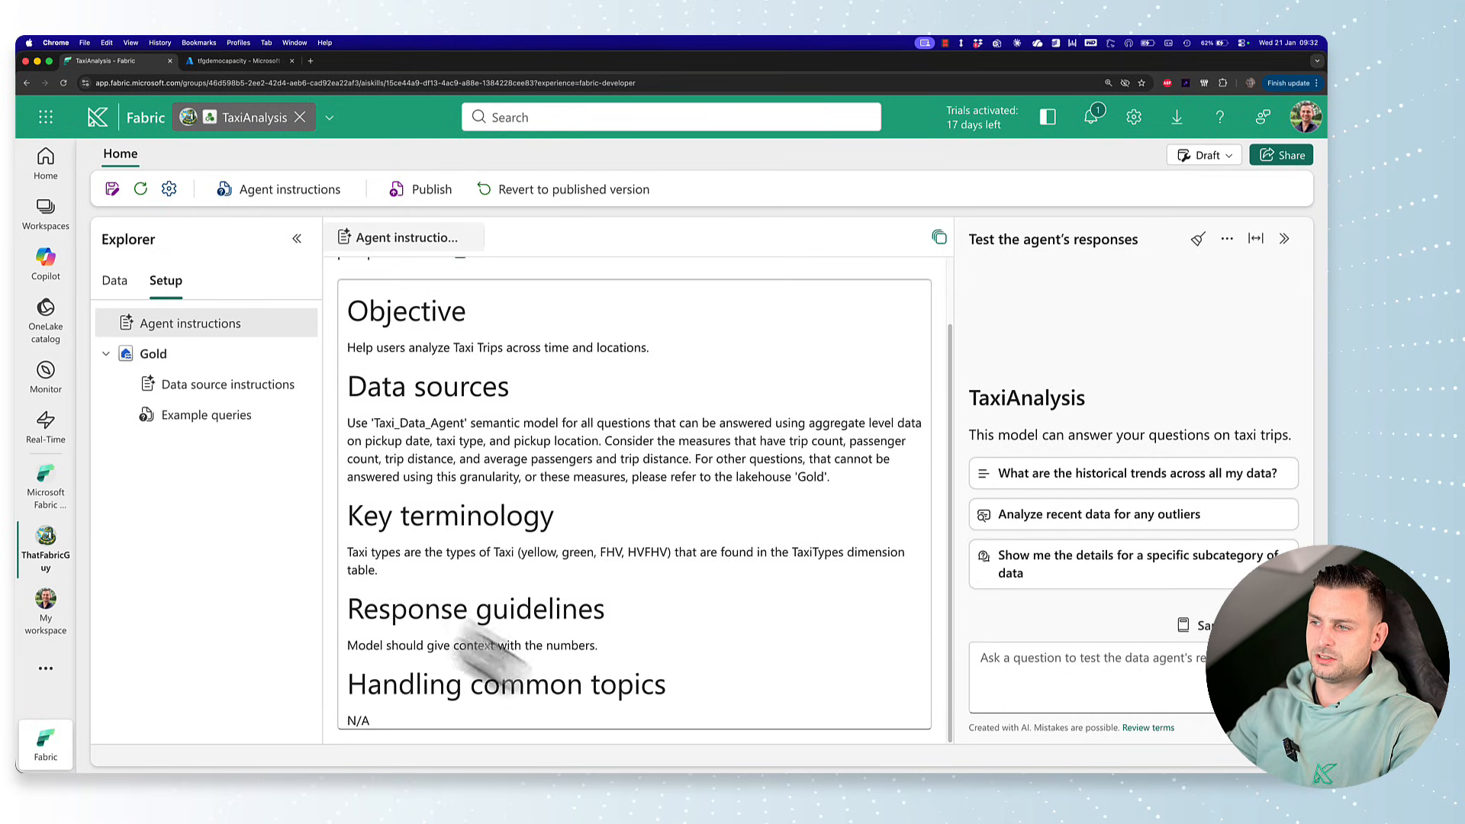
scroll(664, 565, up, 2)
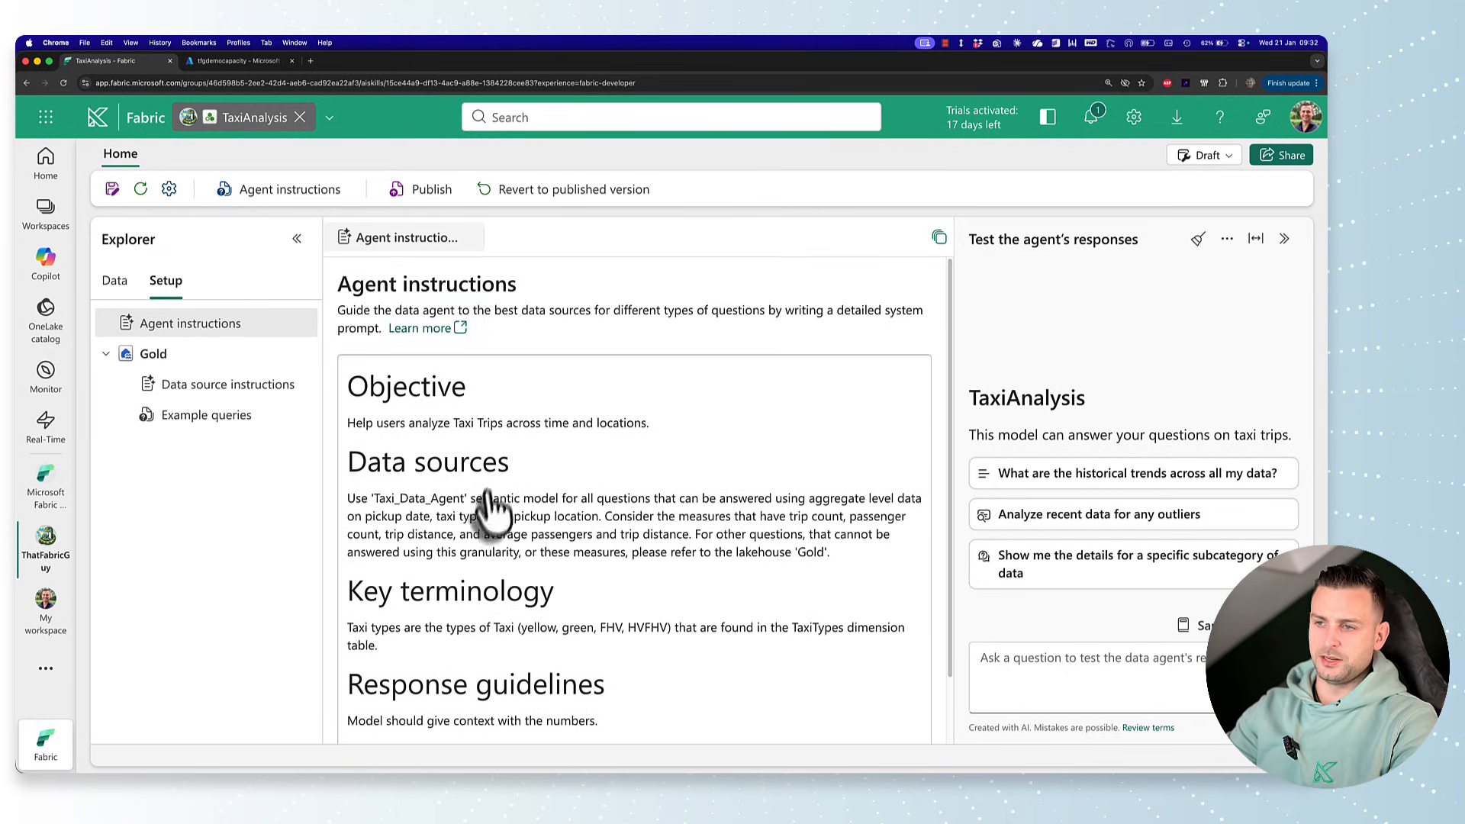
Open the agent instructions for Markdown editing and check the rendered preview beneath the source text
click(618, 538)
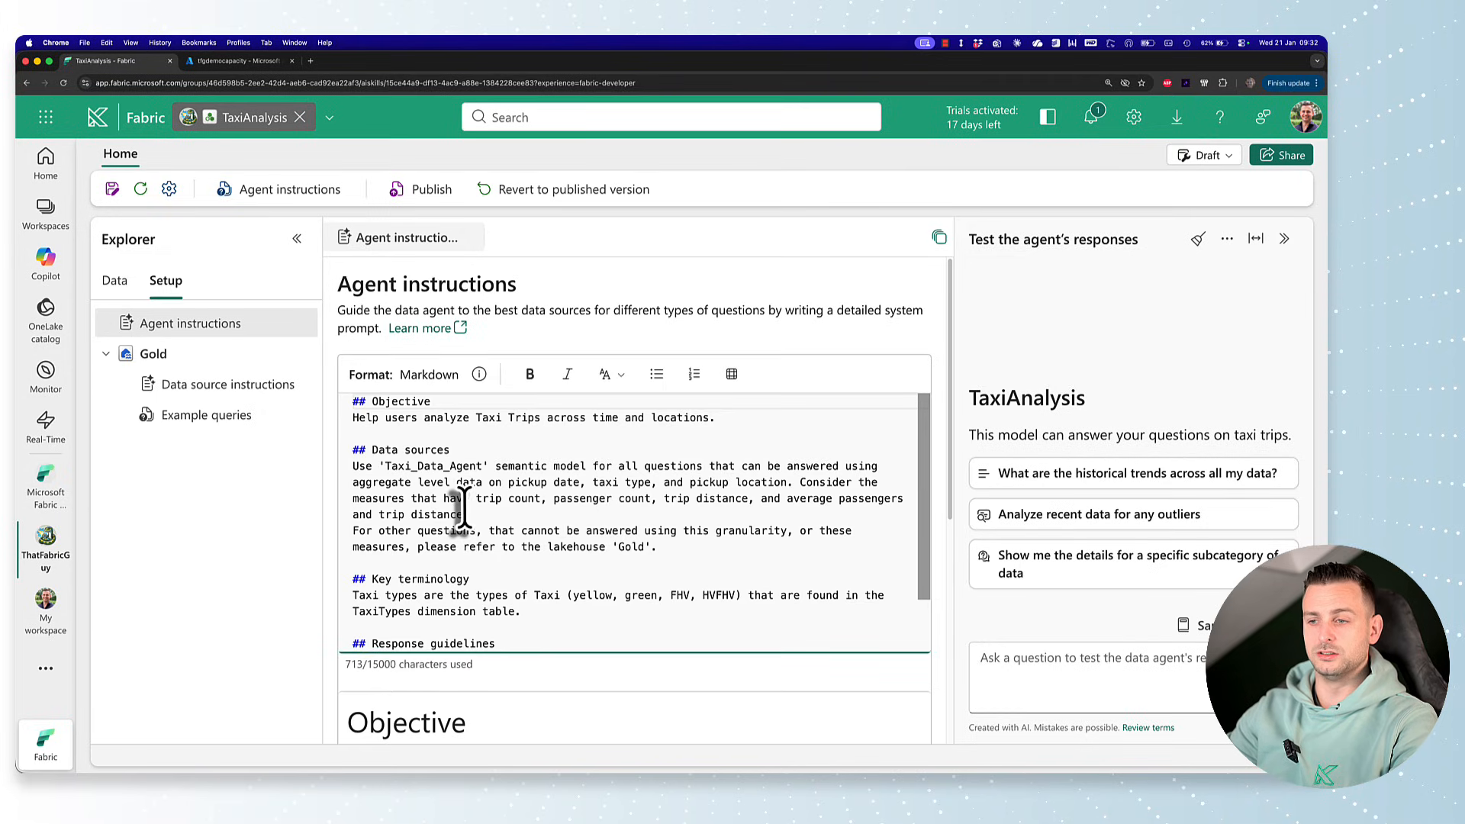
scroll(481, 648, down, 5)
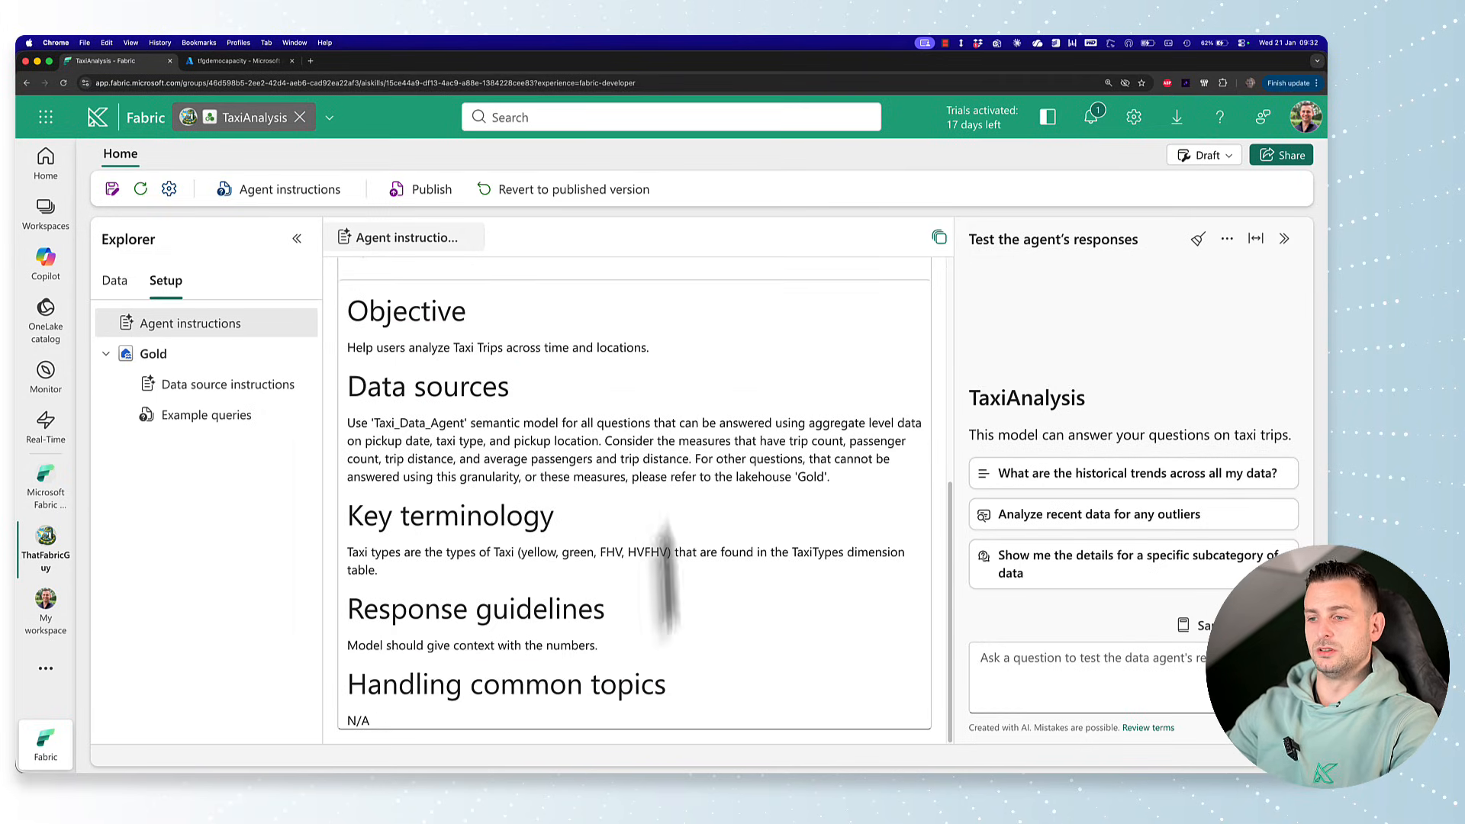
scroll(547, 645, up, 5)
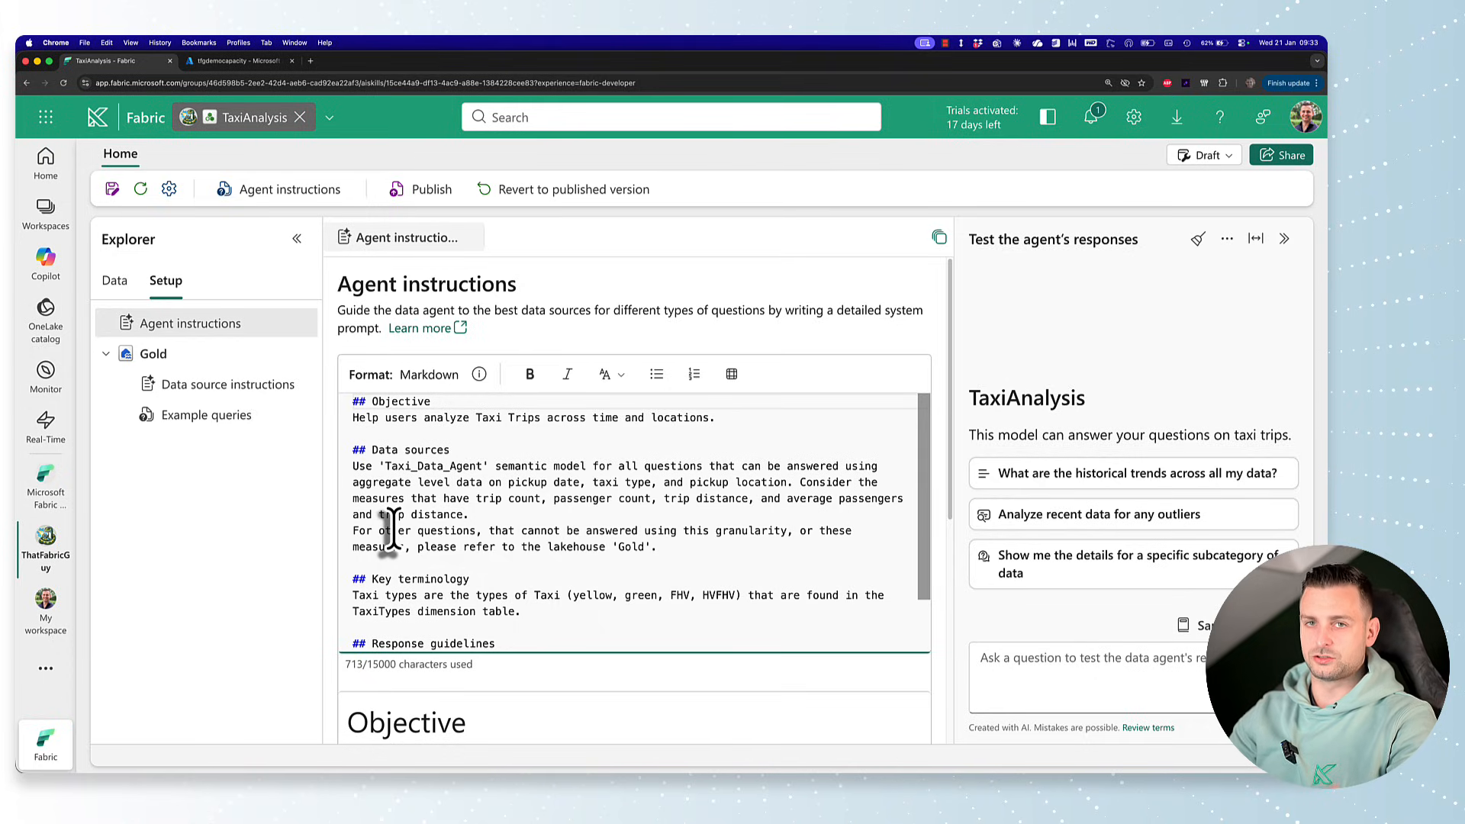
Examine the section structure of the Markdown instructions, from Objective through Response guidelines to Handling common topics
click(392, 429)
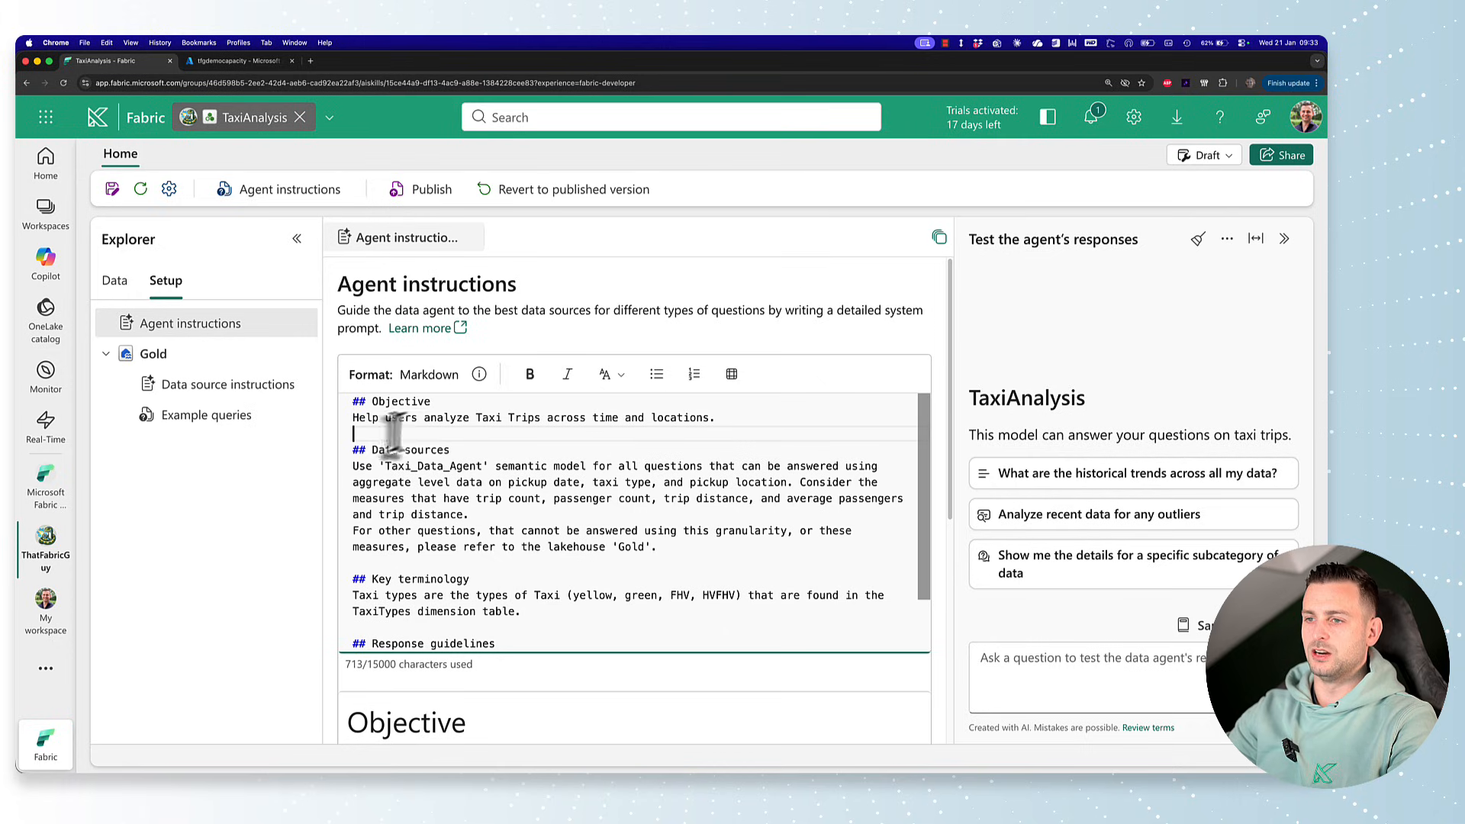
scroll(425, 489, down, 2)
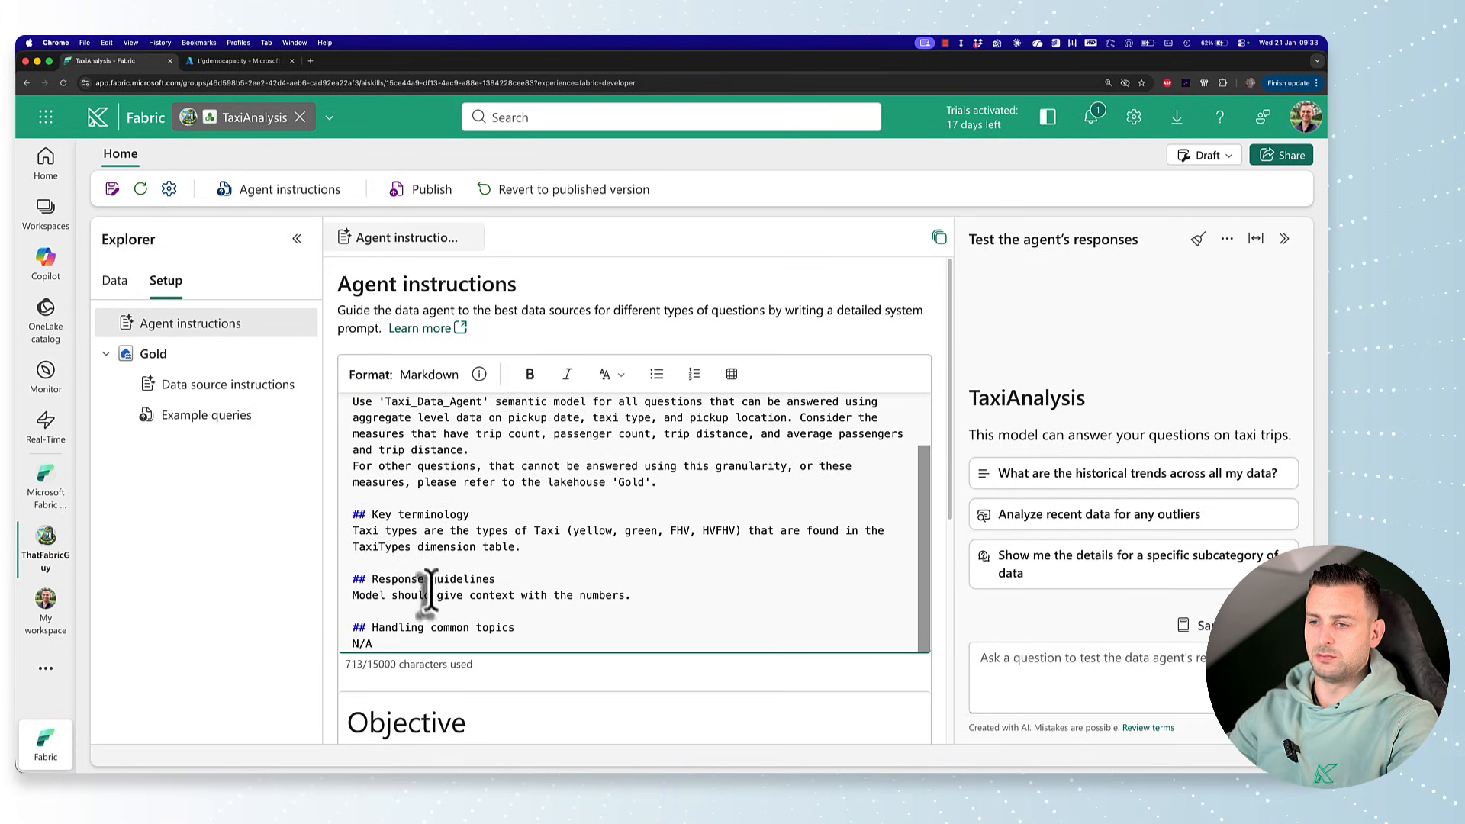
drag(538, 635, 435, 418)
click(439, 489)
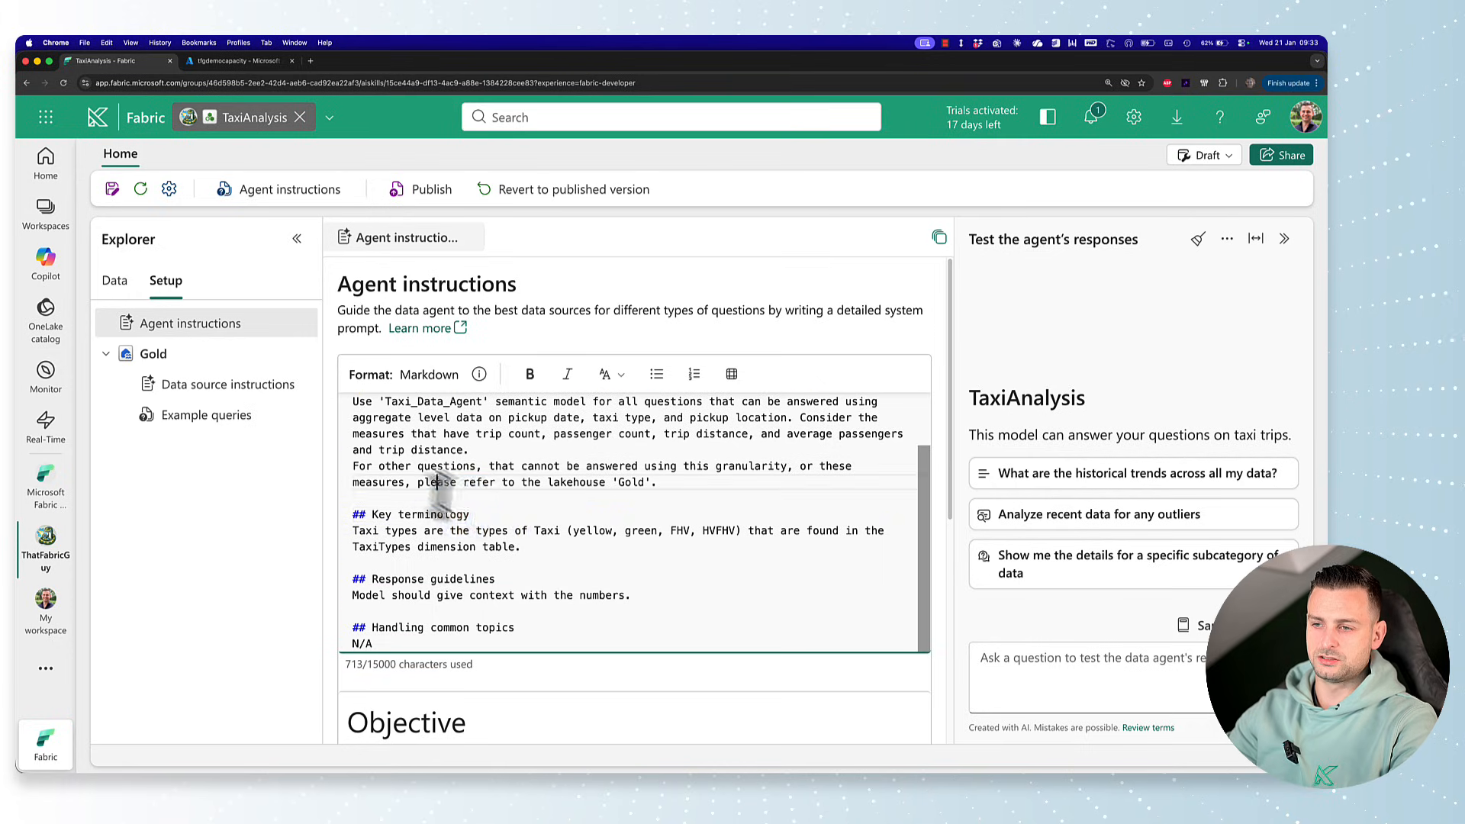
click(538, 516)
scroll(392, 425, up, 2)
click(402, 399)
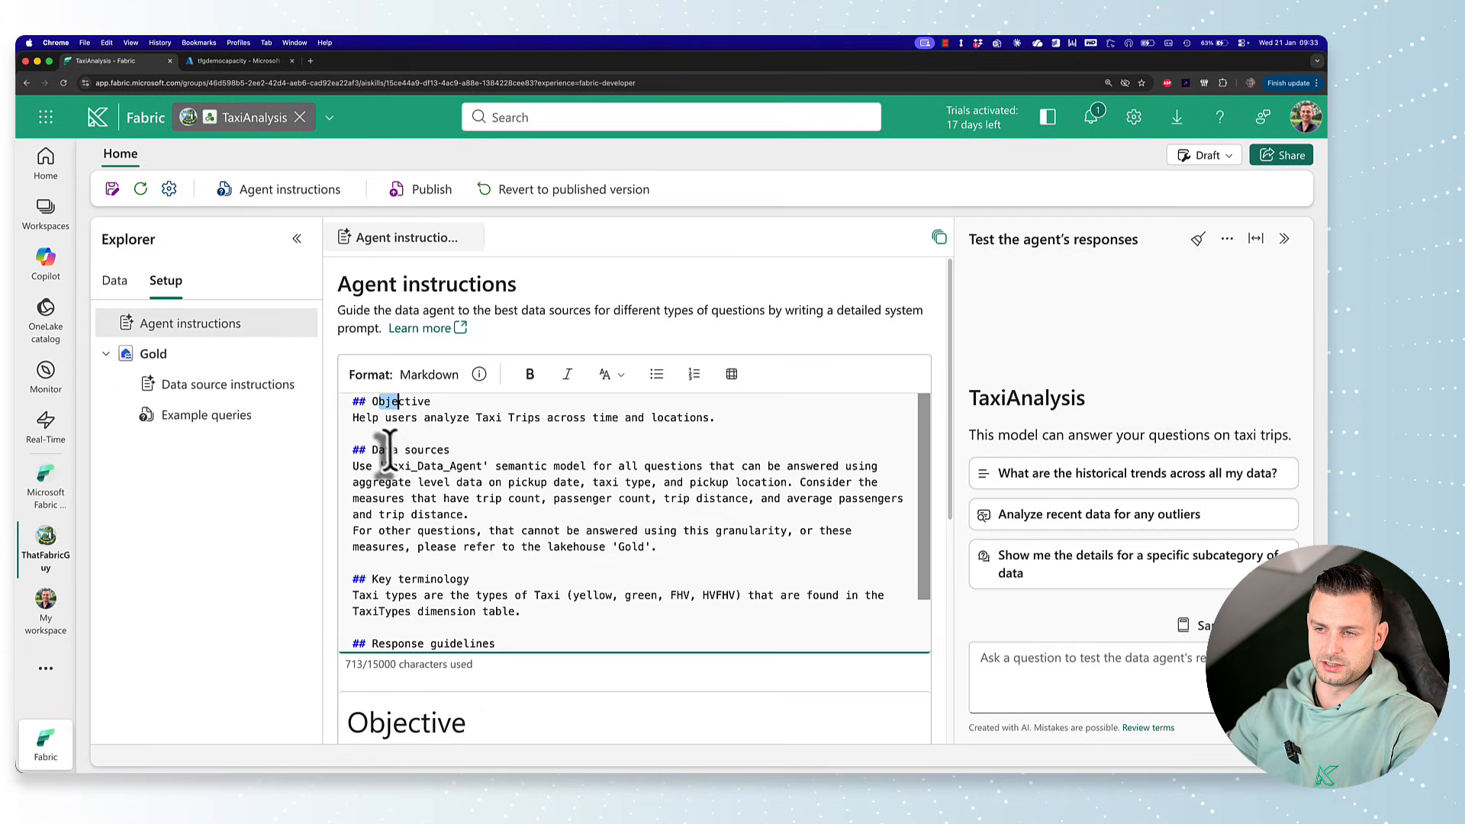
scroll(413, 488, down, 2)
drag(398, 579, 458, 579)
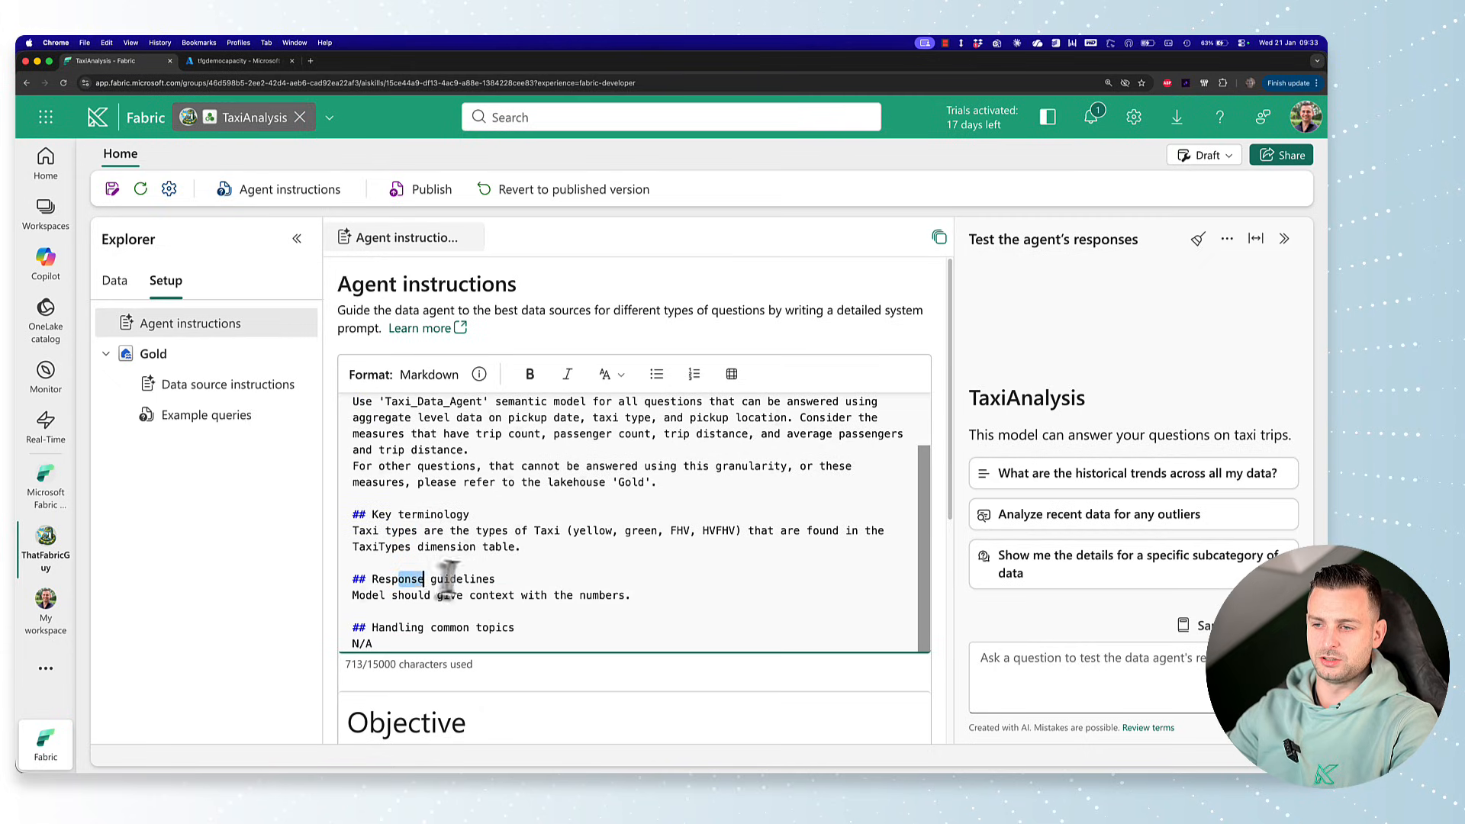
drag(374, 628, 538, 633)
click(543, 641)
scroll(546, 622, up, 2)
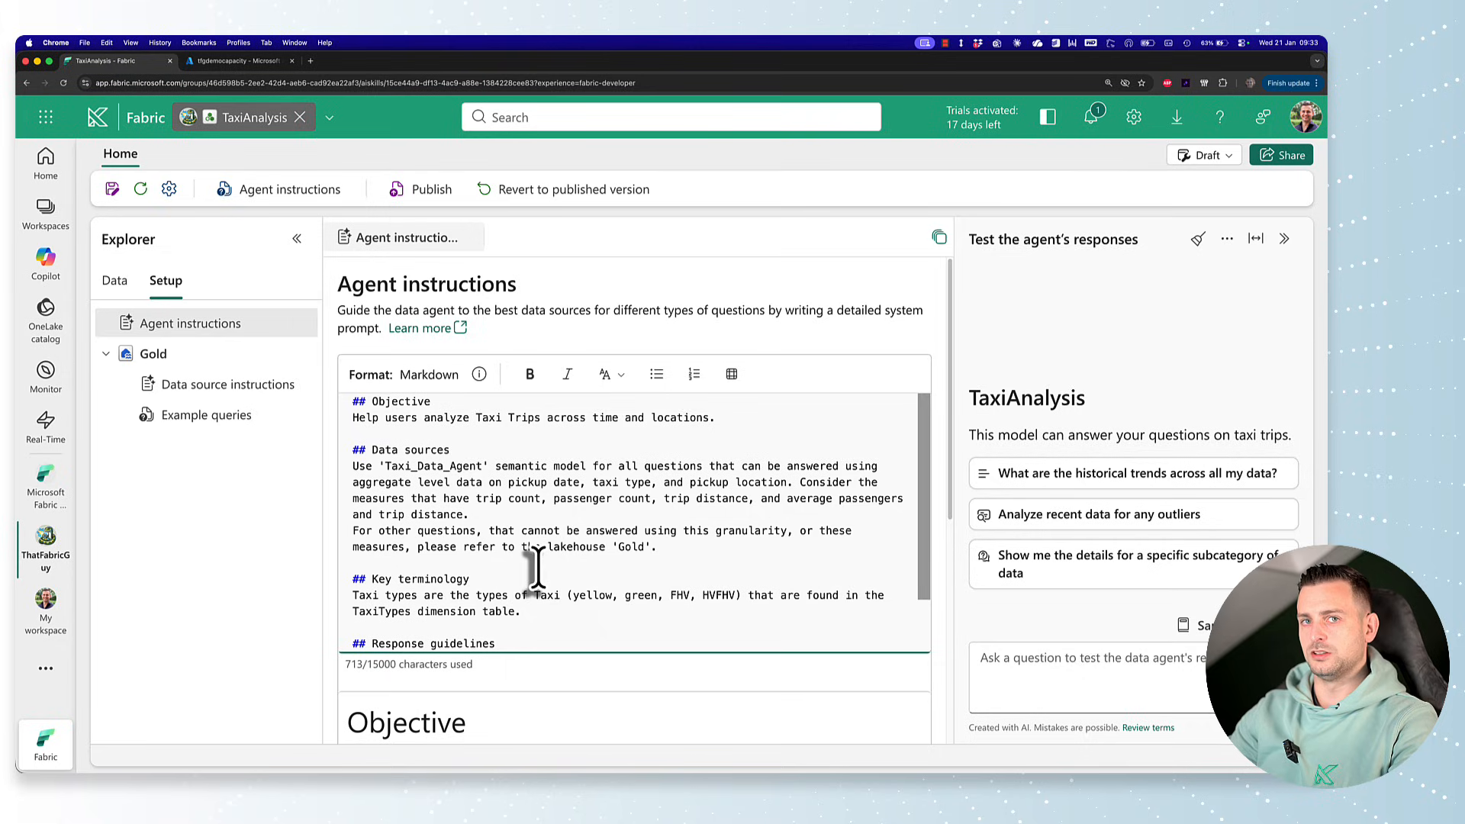
Read the Objective text and the Data sources guidance on when to use the Taxi_Data_Agent semantic model
drag(353, 418, 543, 420)
click(613, 431)
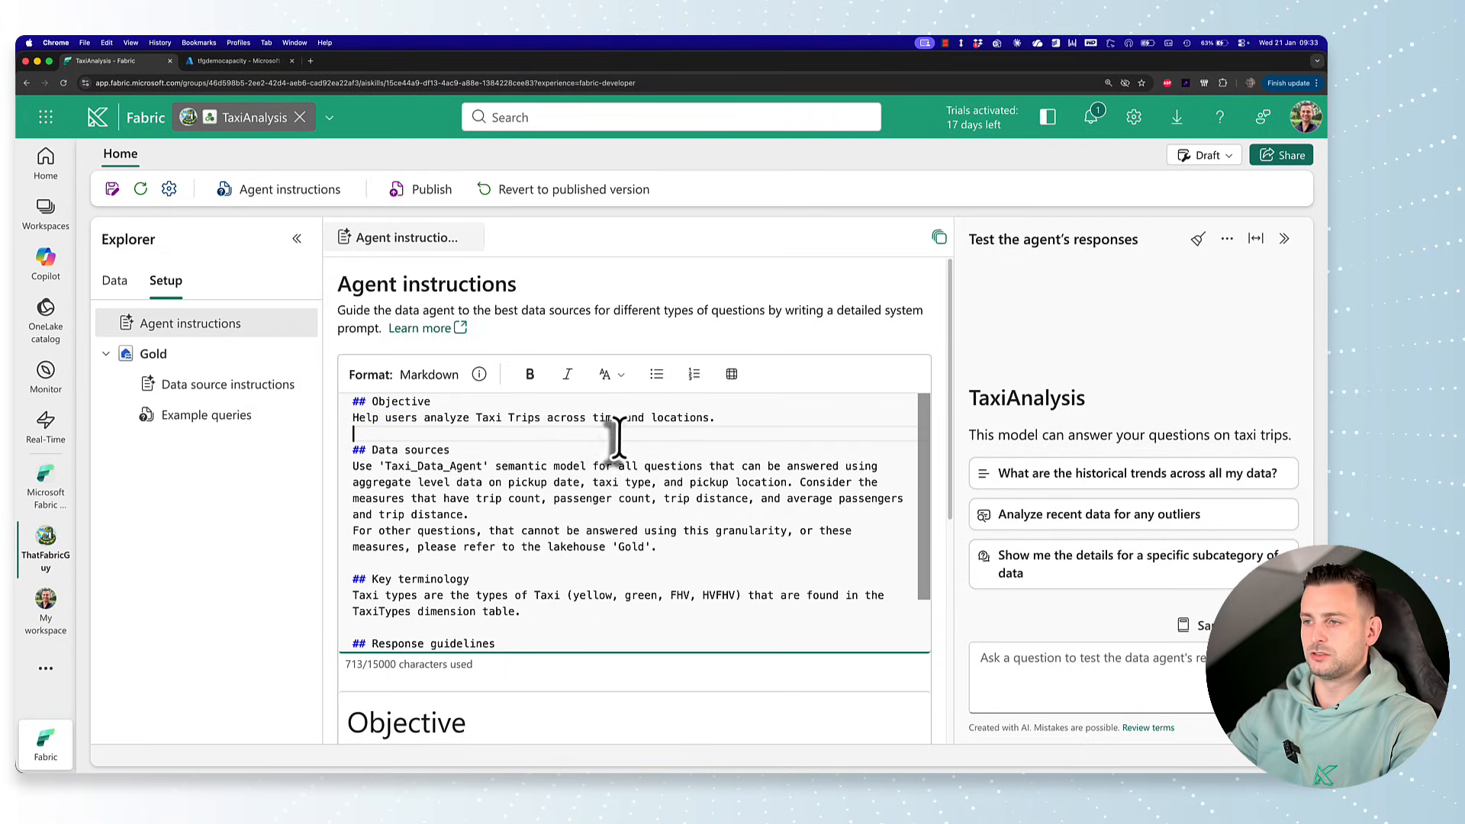
scroll(615, 425, down, 2)
scroll(491, 424, up, 2)
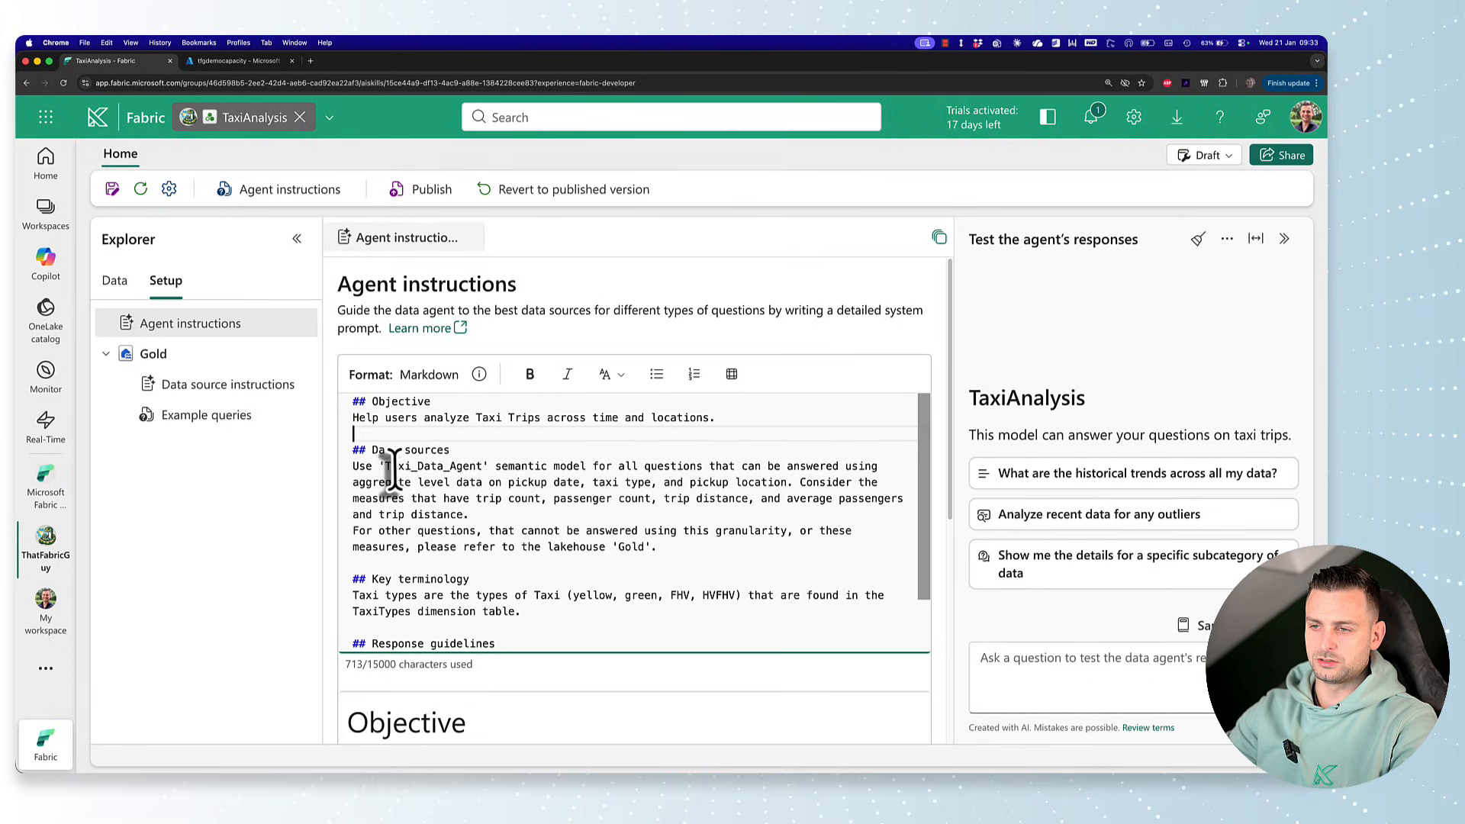
drag(386, 465, 484, 467)
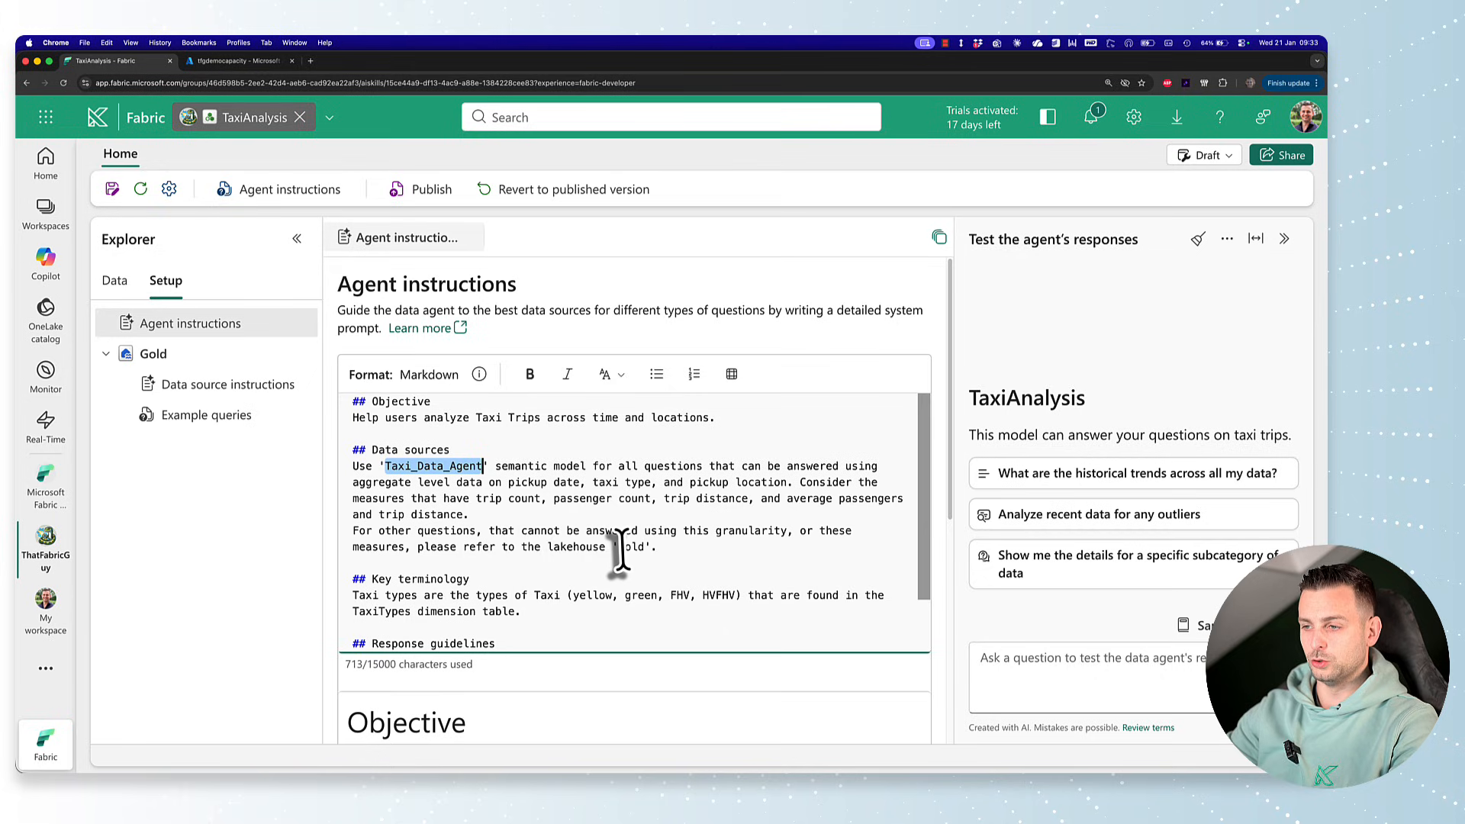
Examine the Key terminology section, highlighting the FHV and HVFHV taxi types in its definition
scroll(618, 553, down, 2)
drag(356, 530, 553, 534)
click(553, 534)
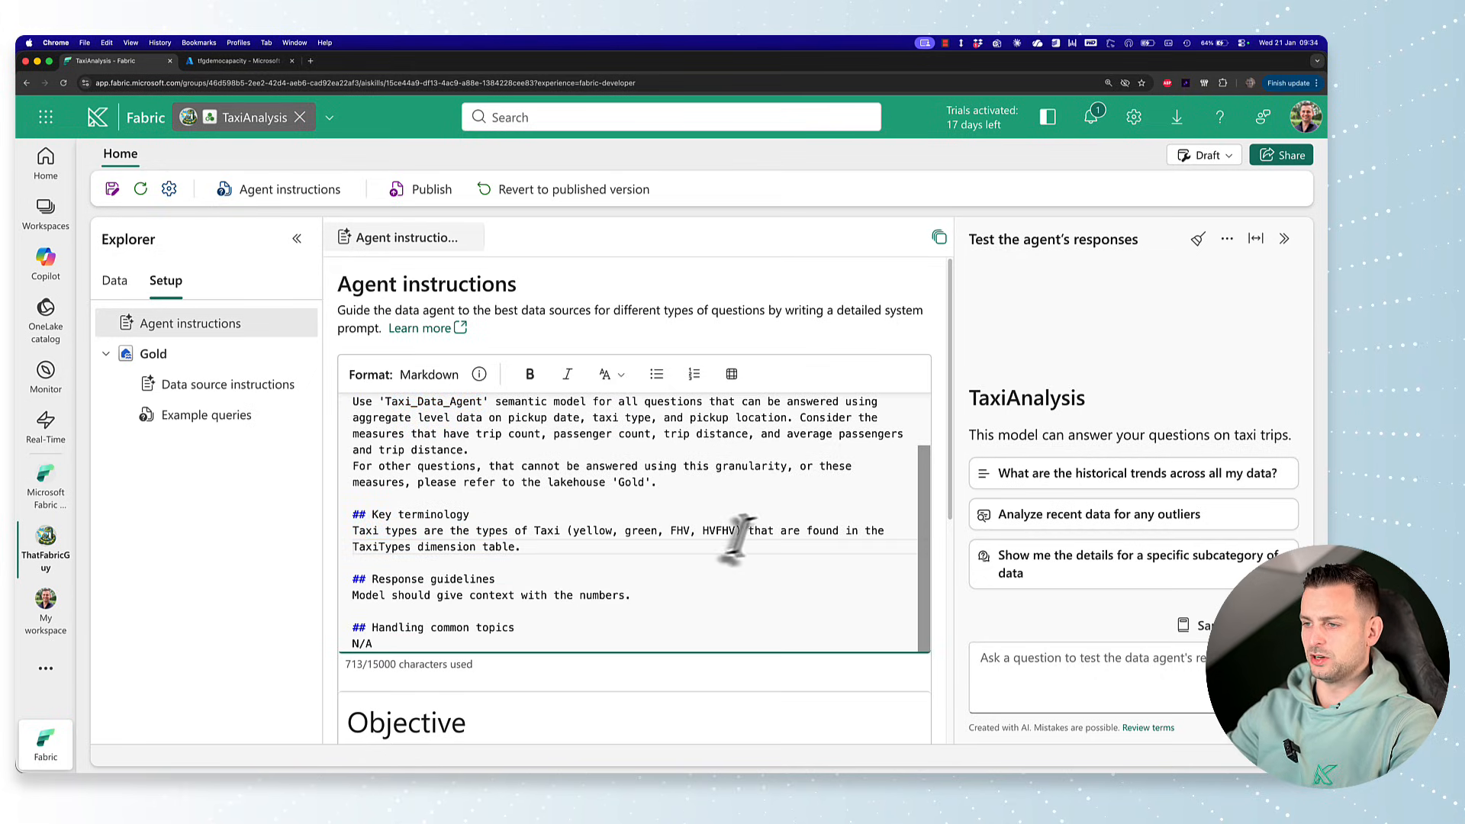
double_click(682, 532)
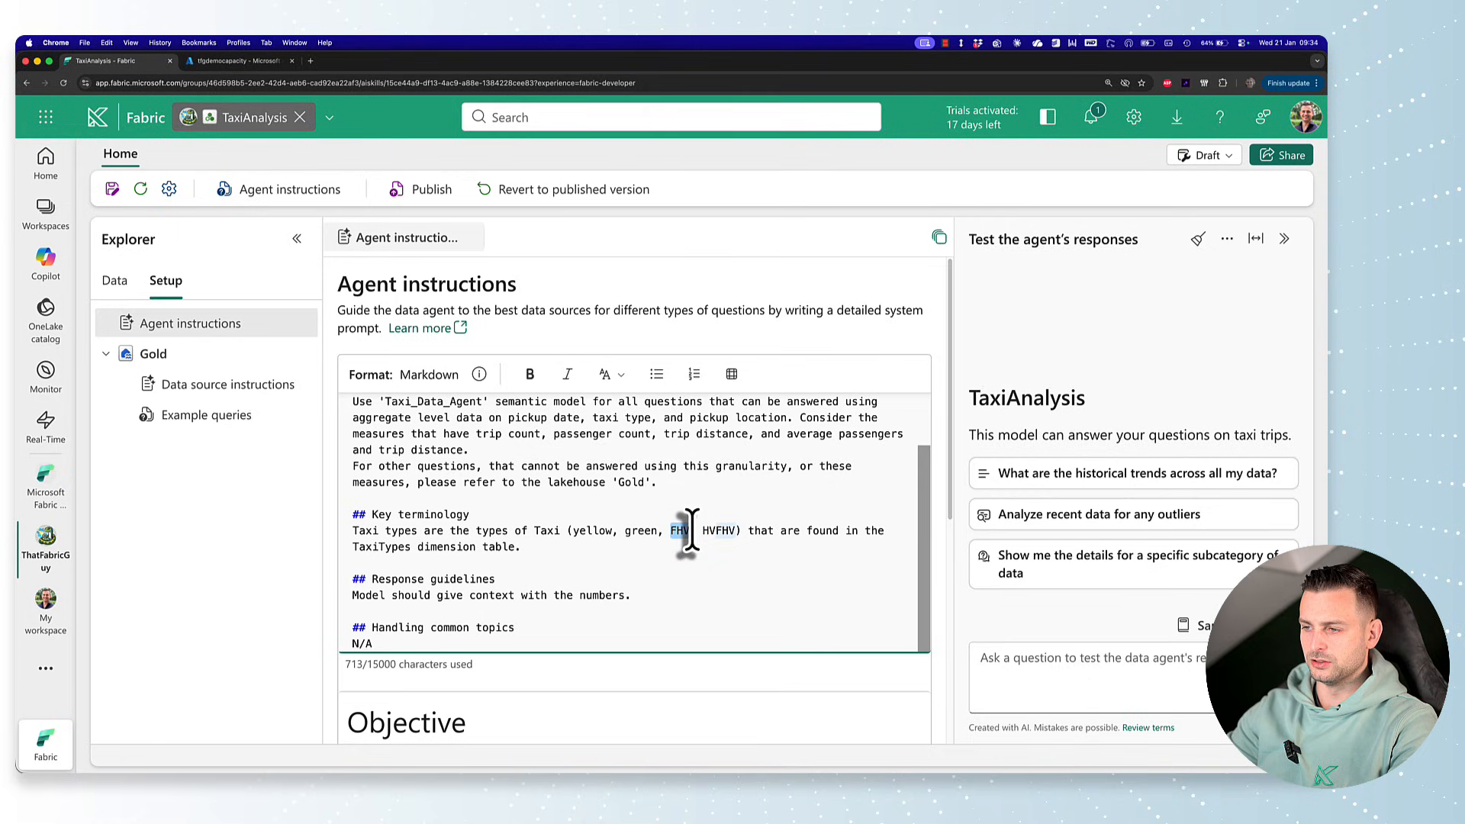
drag(703, 532, 737, 531)
click(691, 561)
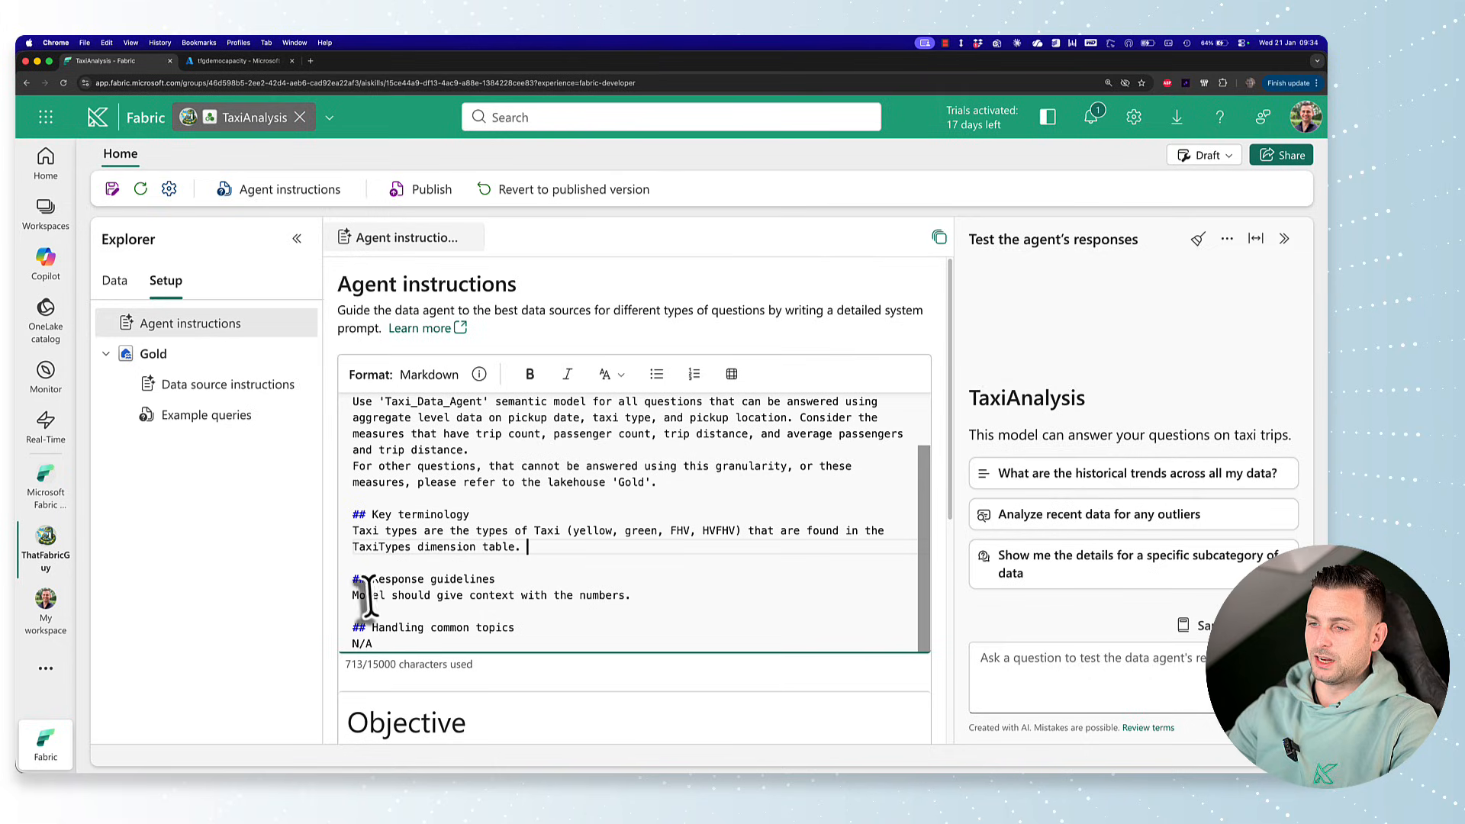
Extend the Response guidelines: don't just list taxi trip volumes per month, but briefly describe the trend and comparison to last year; keep it brief, but interesting
drag(356, 596, 639, 596)
click(640, 595)
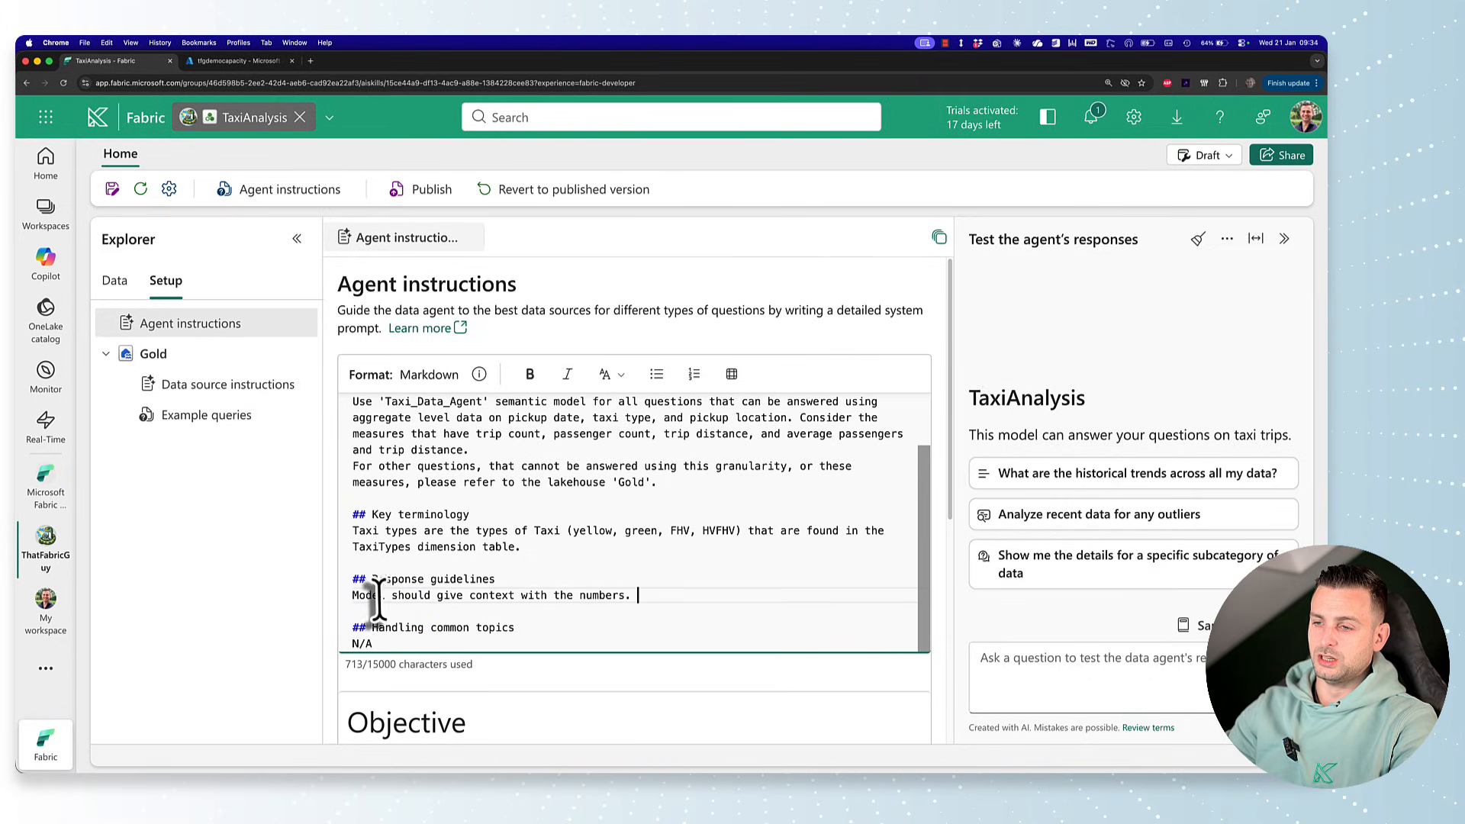
text(F)
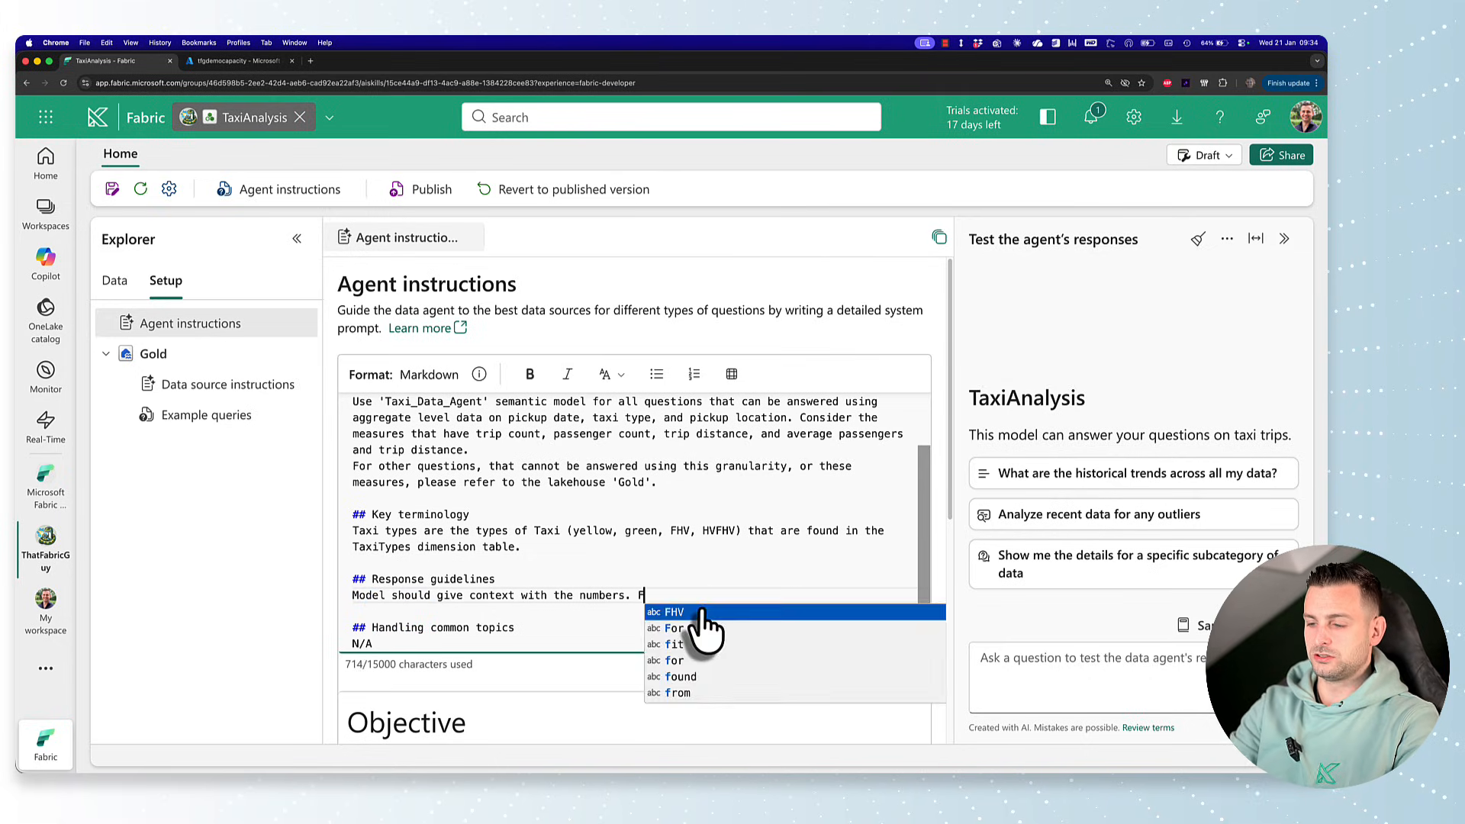
text(or)
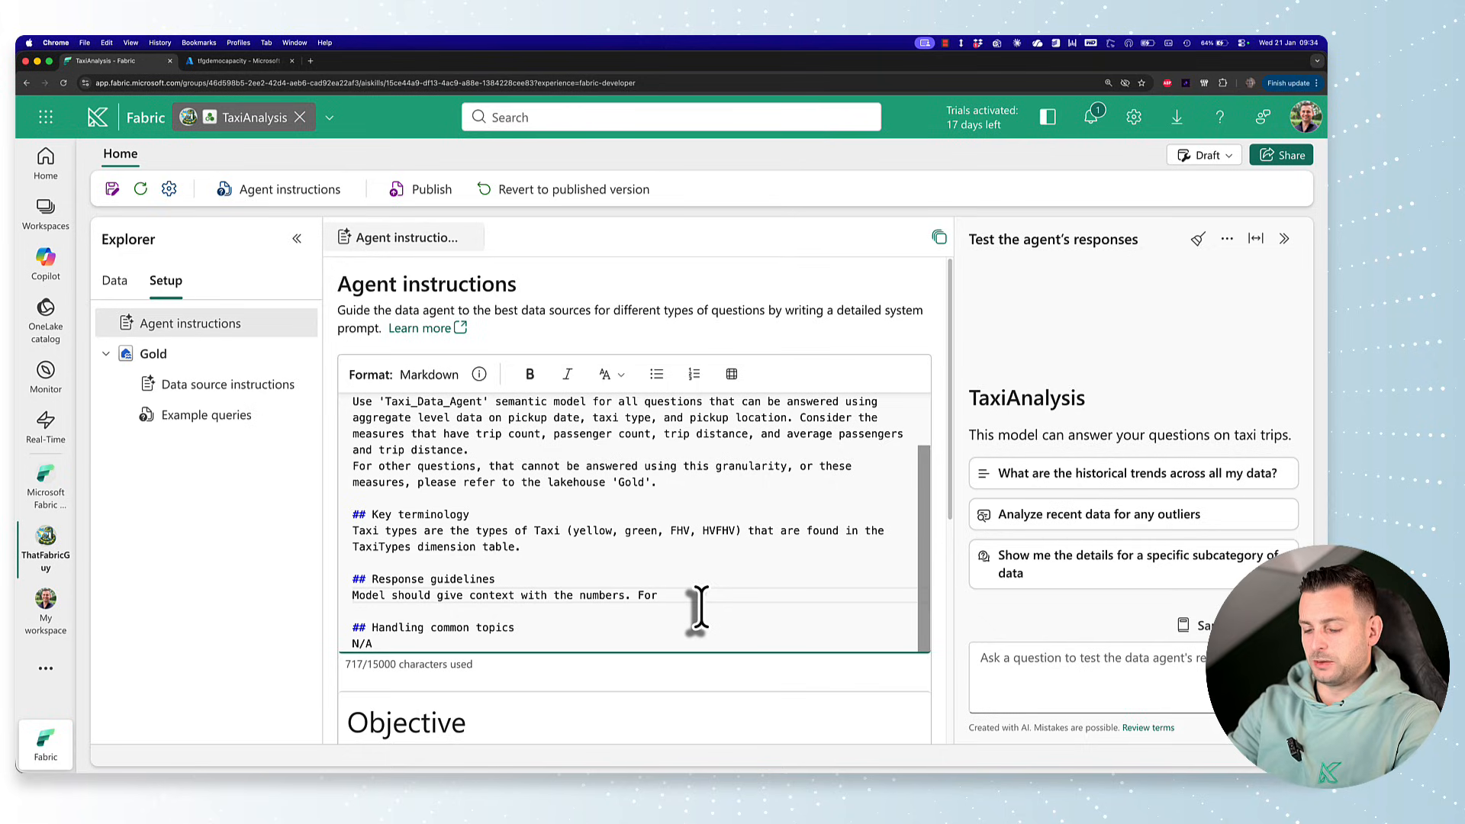
text(example, don't give just a list of taxi trip volumes per month, but describe briefly the trend you're seeing, the comparison to last year, and such. Keep it brief, but interesting.)
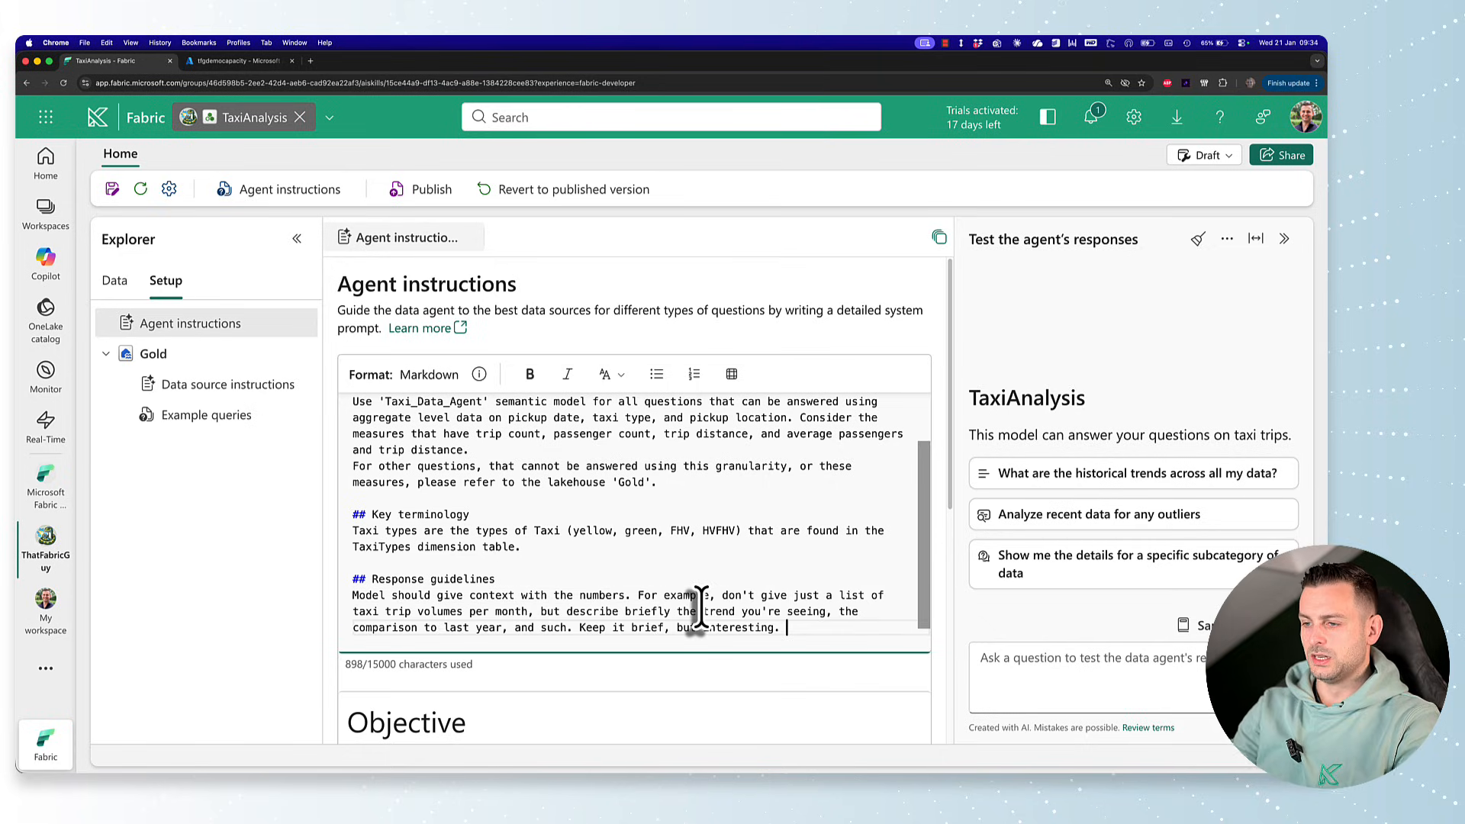
click(639, 595)
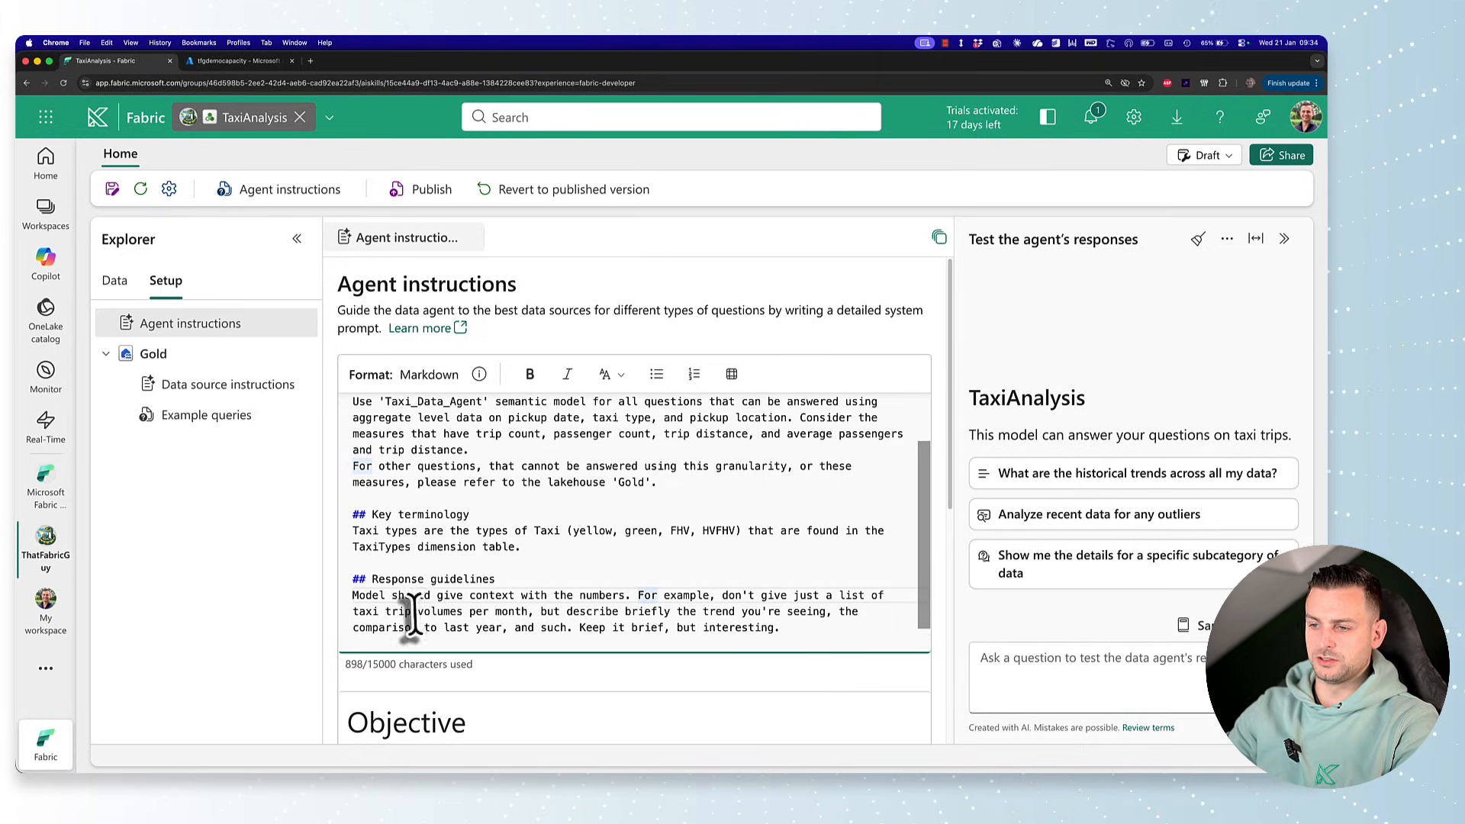
click(794, 644)
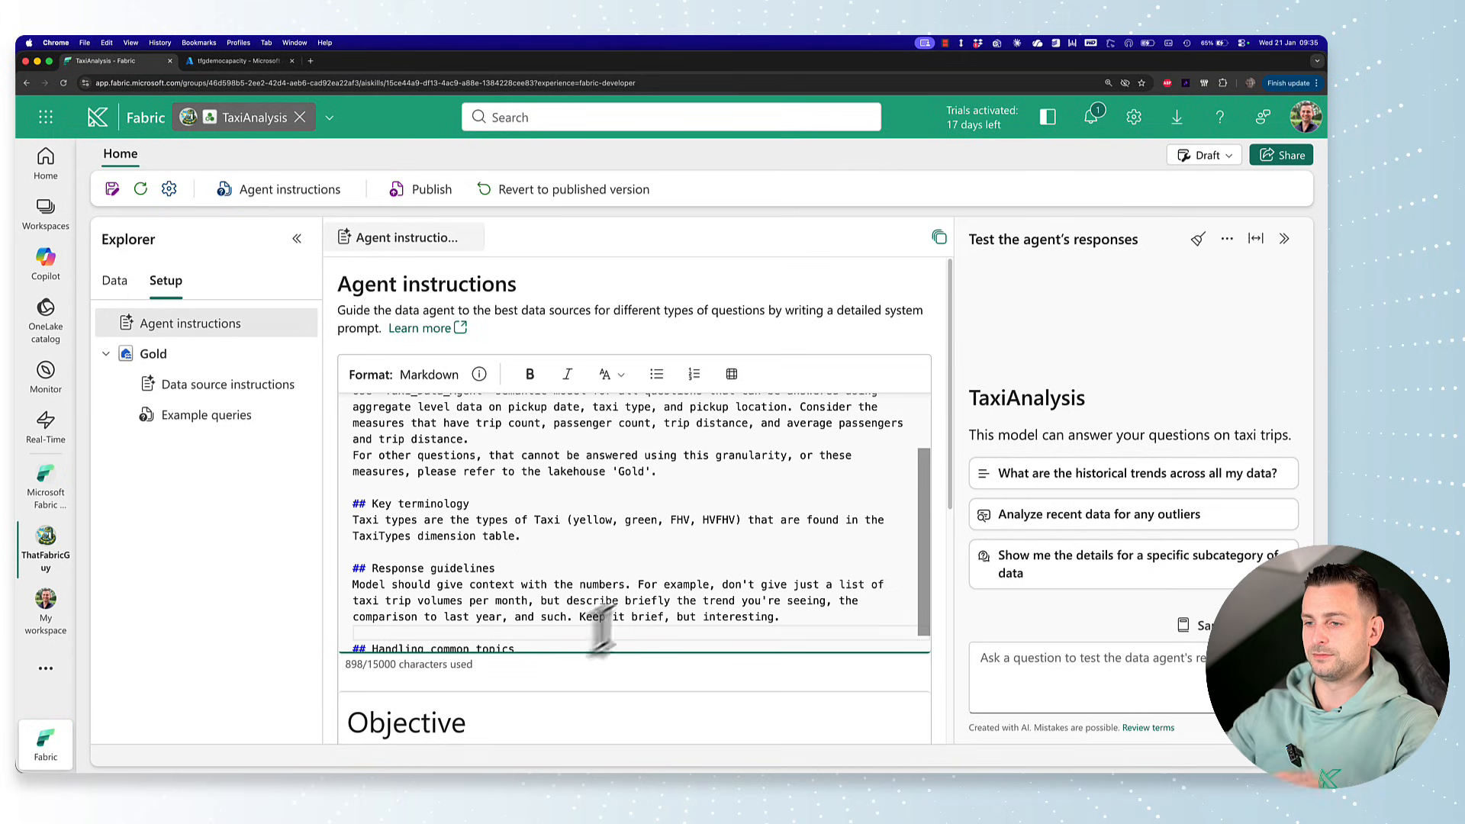
Check the Handling common topics section at the end of the agent instructions
scroll(599, 626, down, 1)
triple_click(441, 627)
click(386, 643)
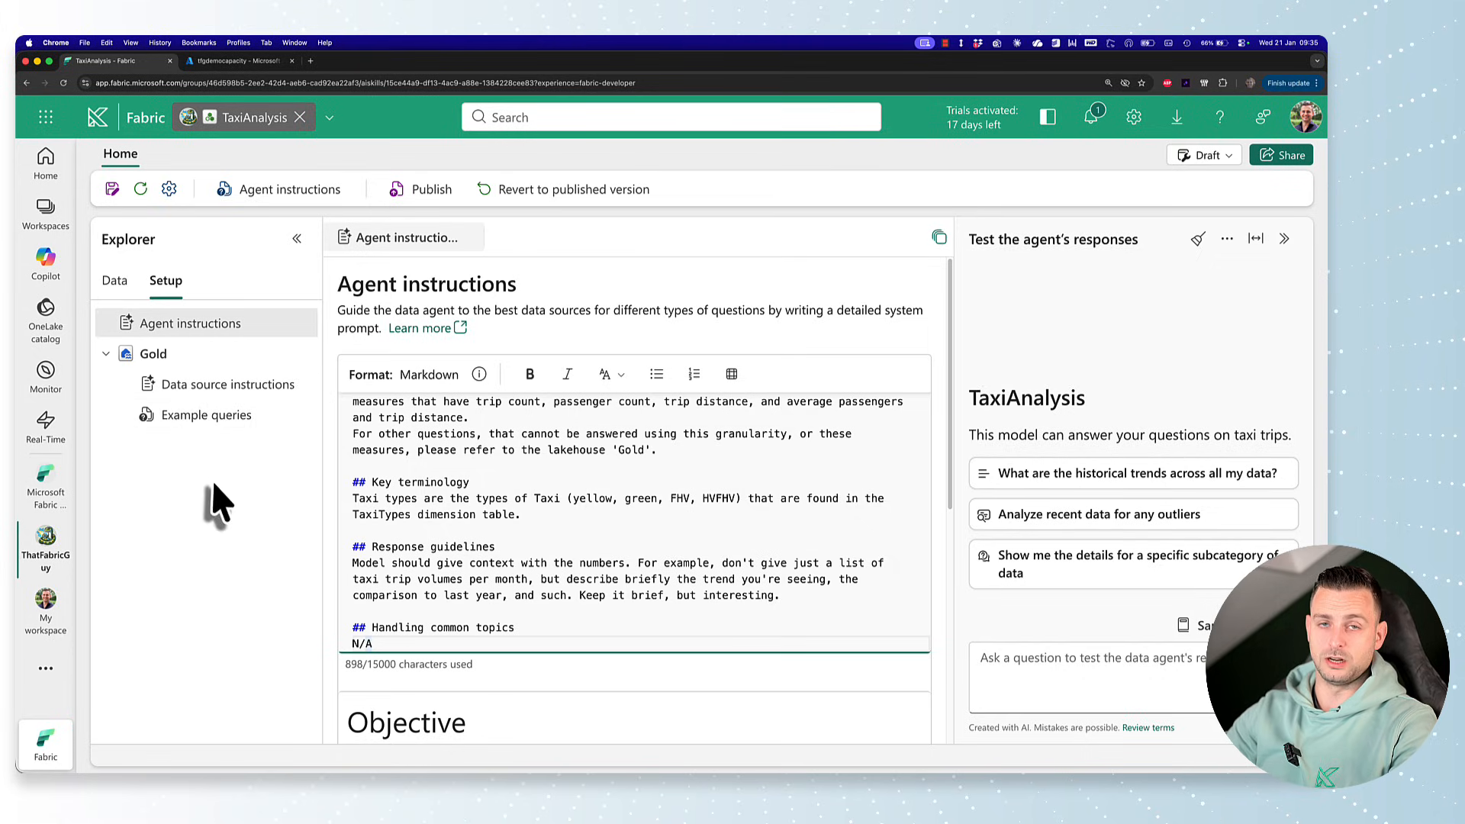
Open the data source instructions for the Gold lakehouse and read through its description and instruction sections
click(229, 386)
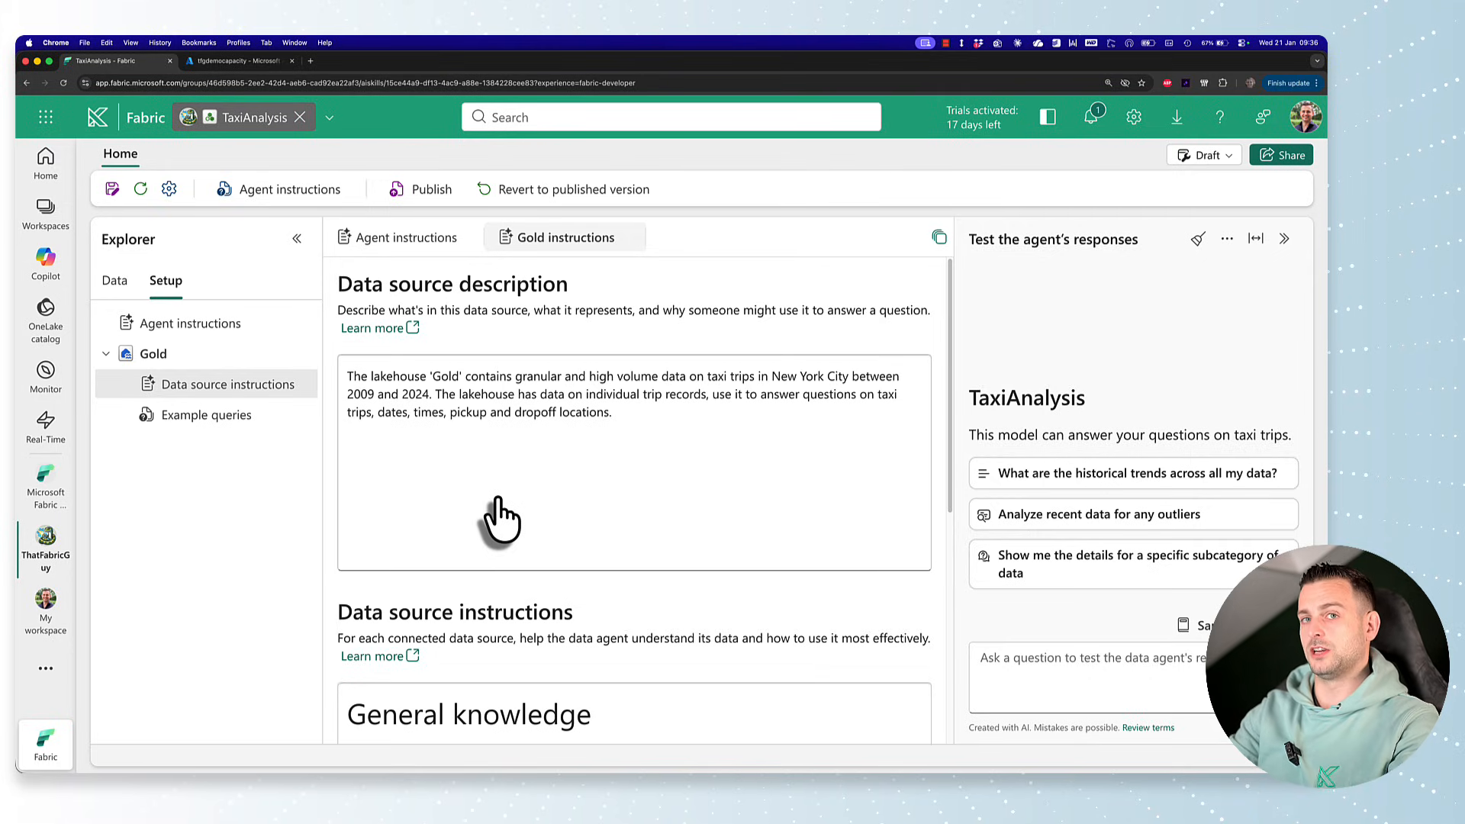
scroll(500, 519, down, 5)
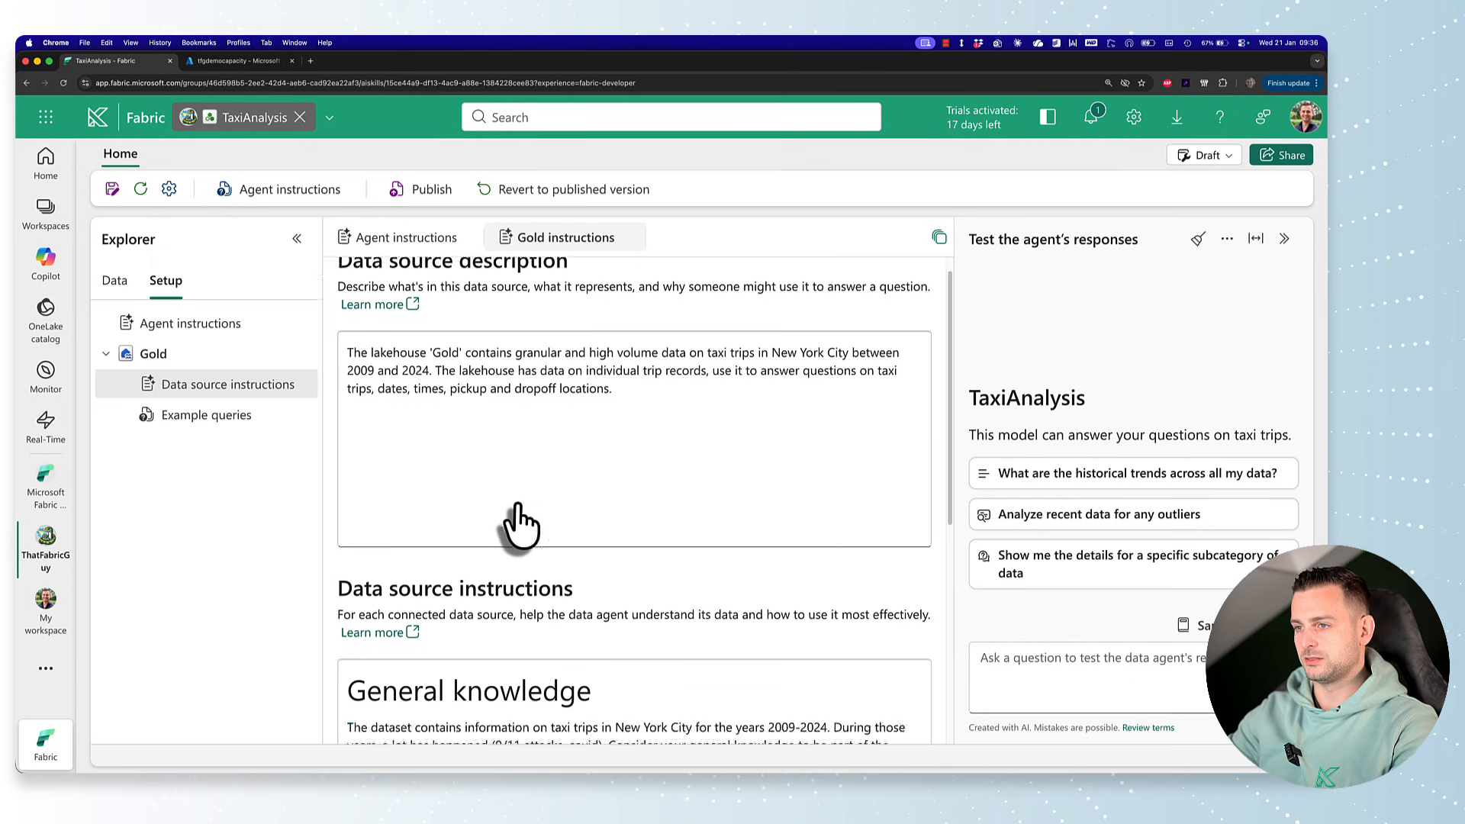
scroll(427, 336, down, 2)
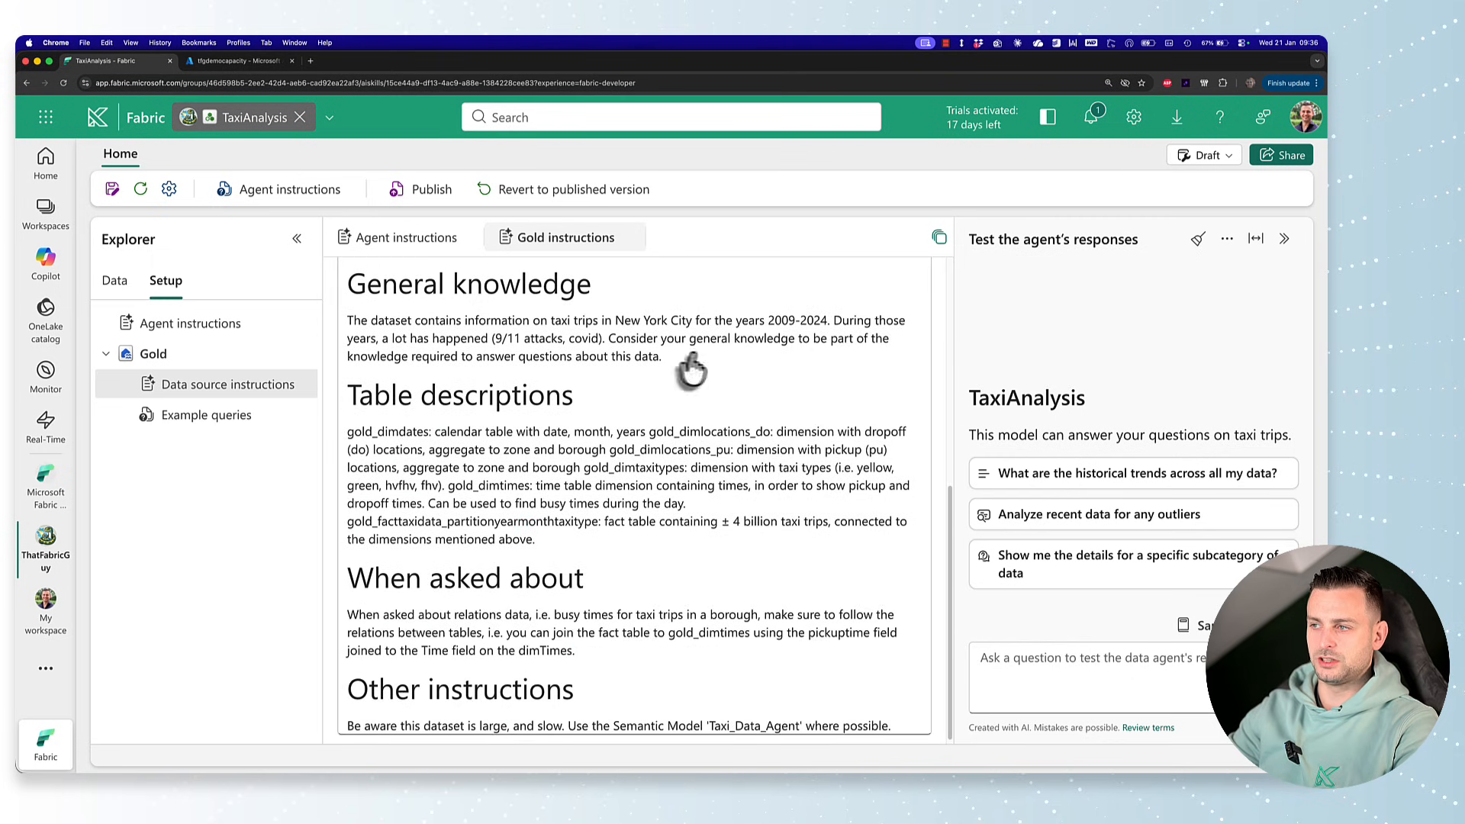
Remove the 9/11 attacks mention from the General knowledge section of the Gold data source instructions, keeping covid as the example
drag(726, 320, 830, 321)
scroll(763, 374, up, 6)
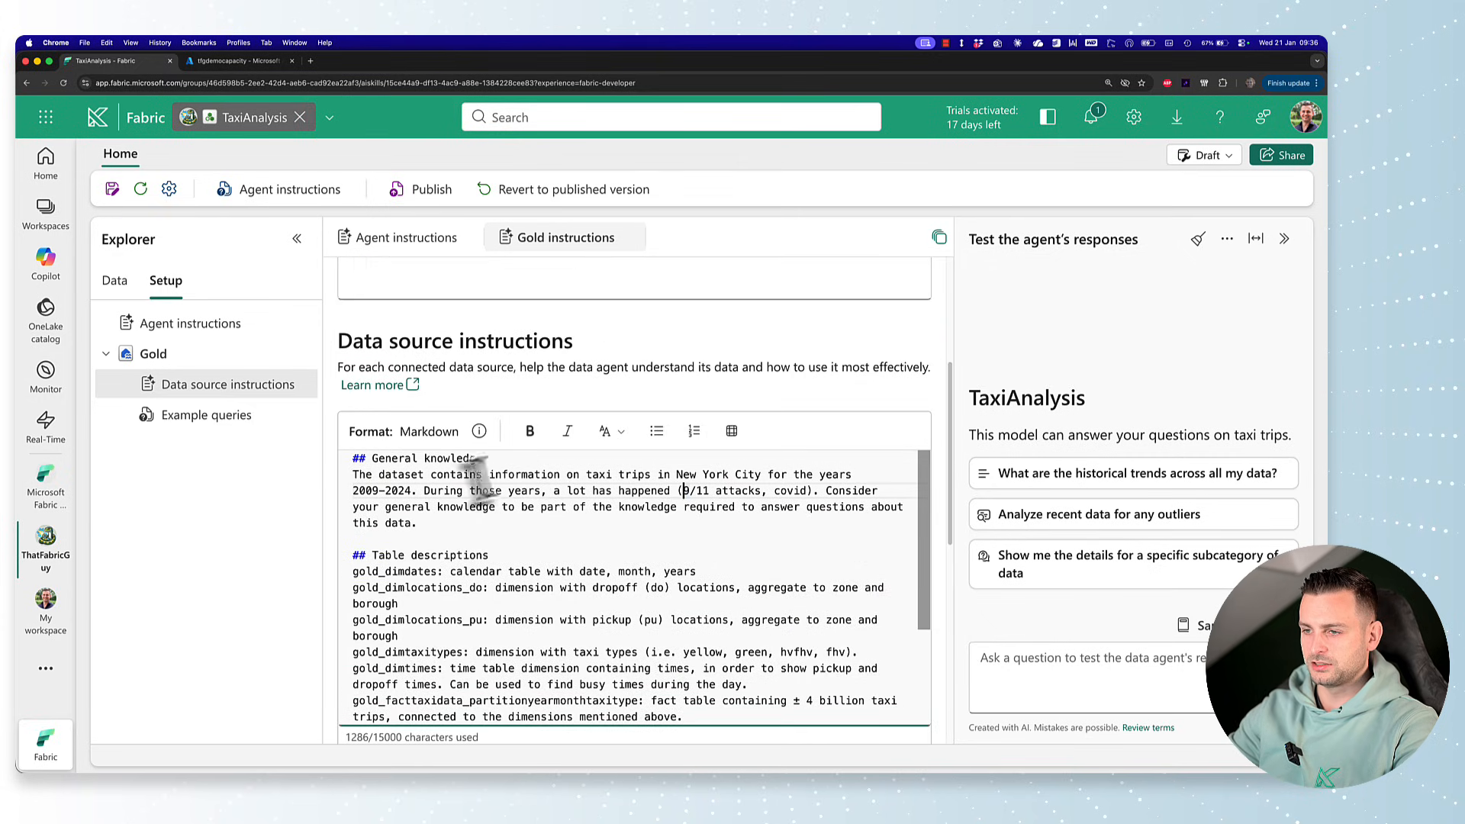
double_click(380, 491)
click(449, 507)
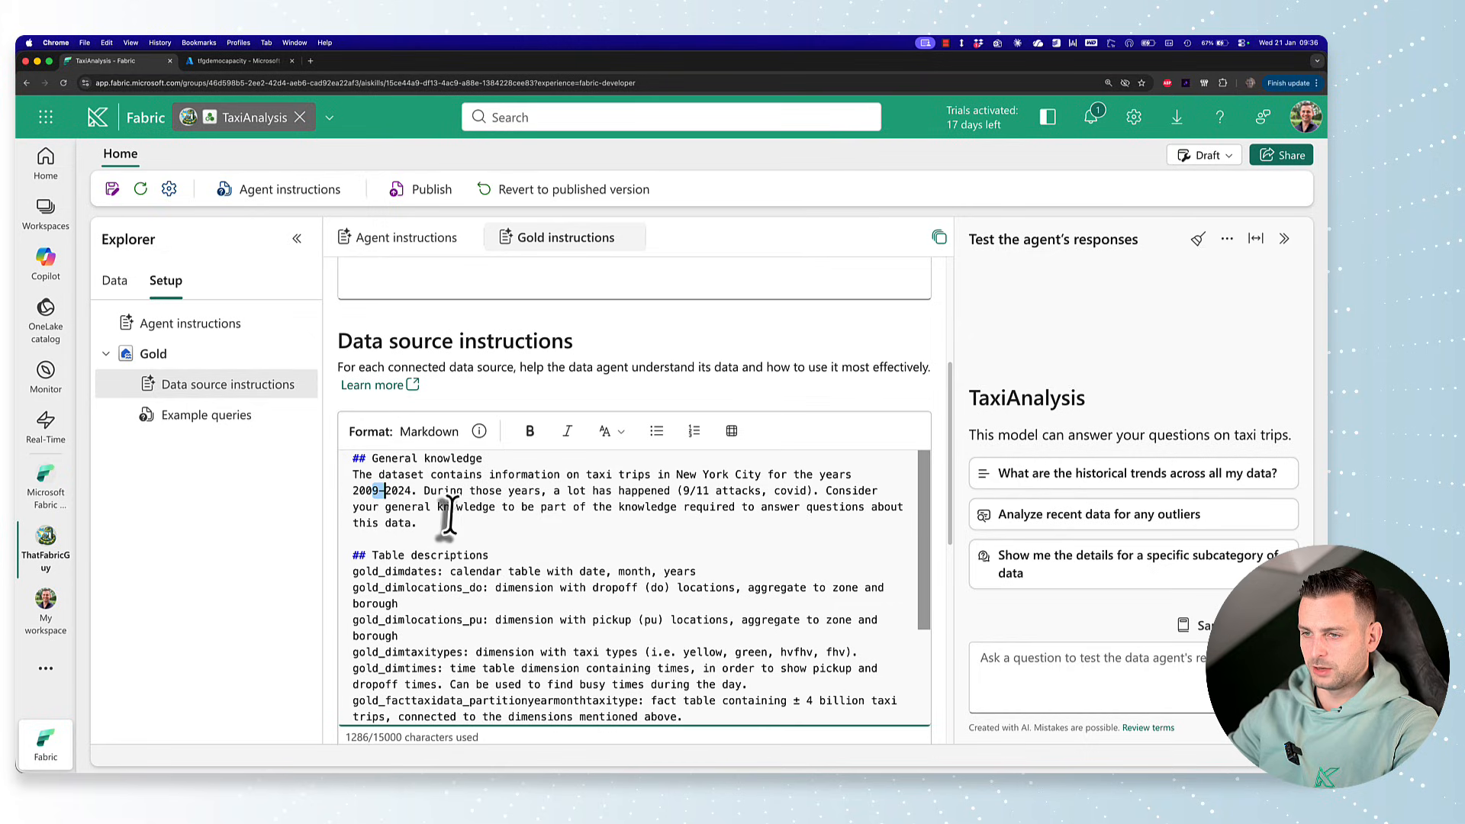
drag(774, 491, 684, 490)
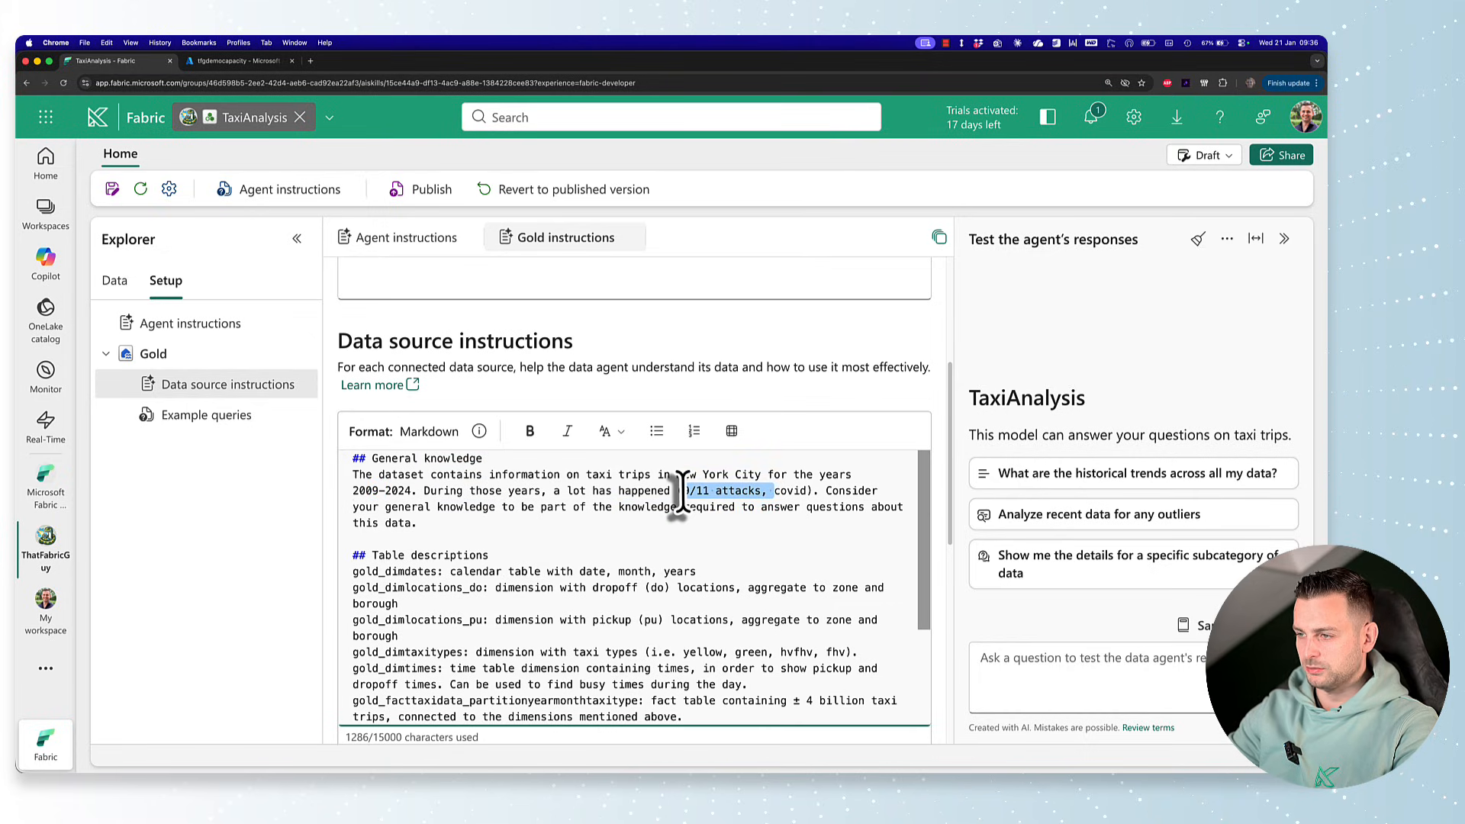
key(BackSpace)
click(559, 506)
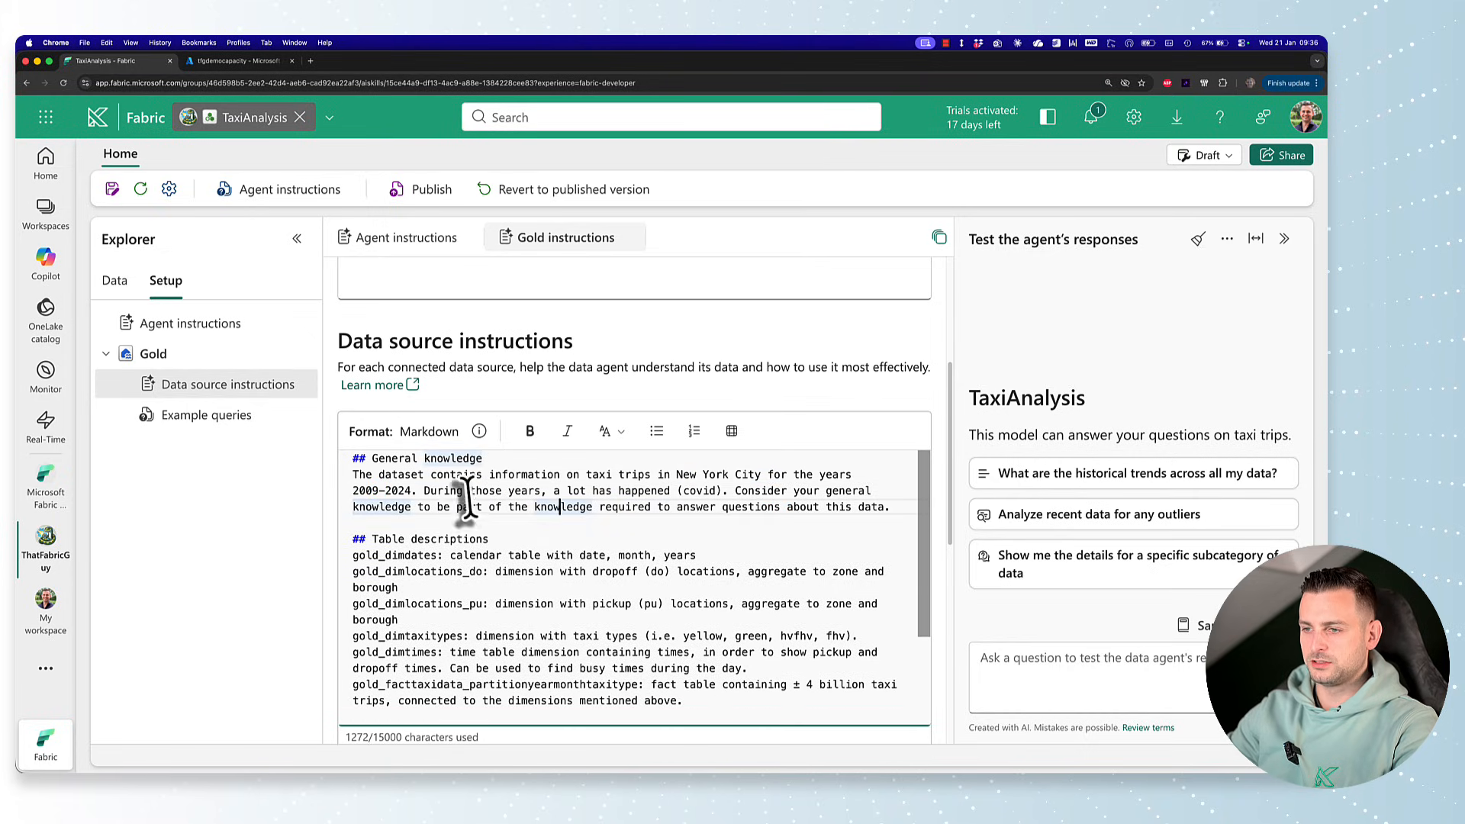
click(431, 523)
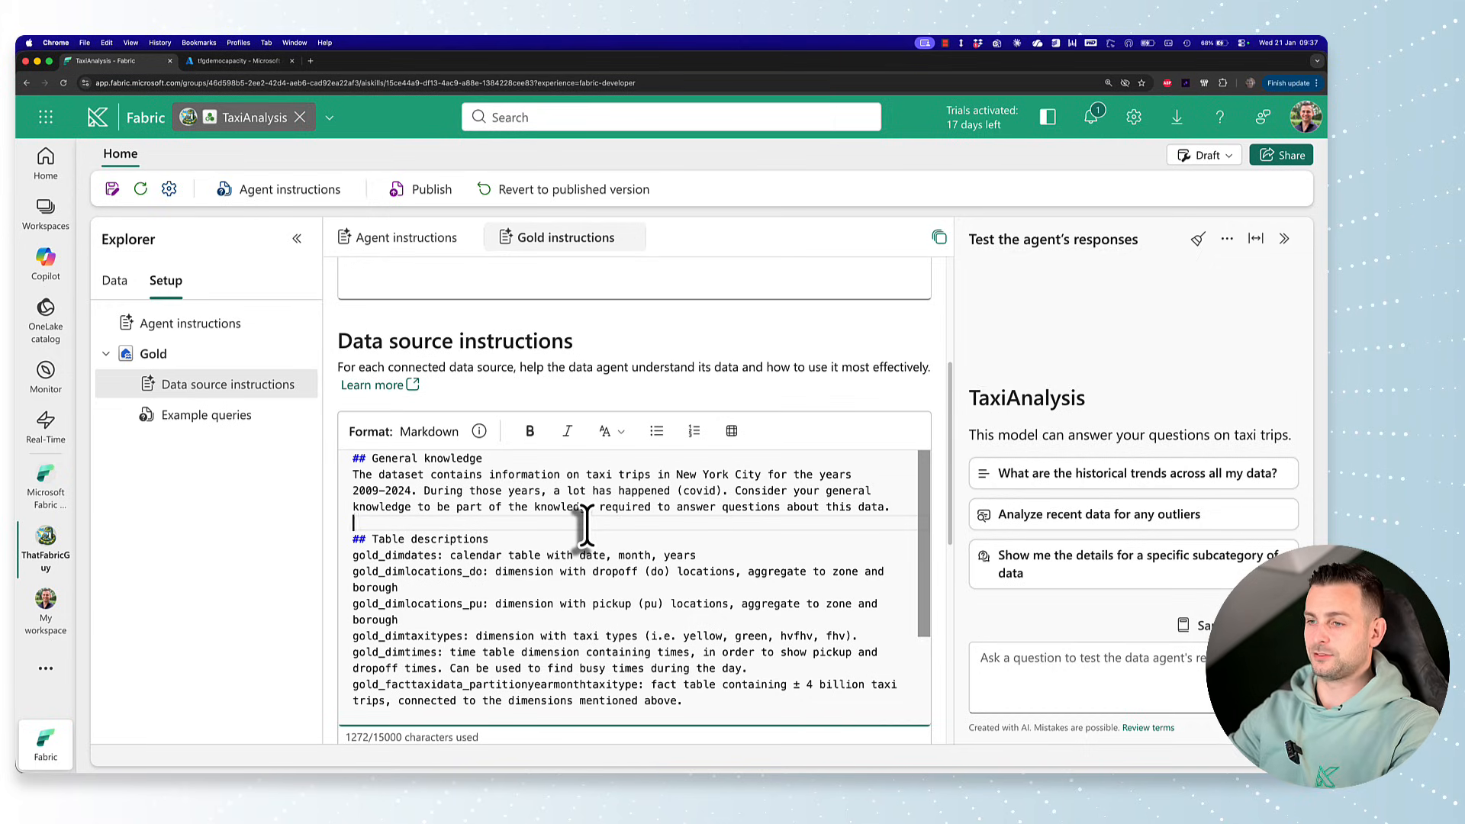
Examine the Table descriptions section, focusing on the dropoff and pickup location dimensions and their aggregation to zone and borough
scroll(584, 526, down, 3)
scroll(583, 527, up, 2)
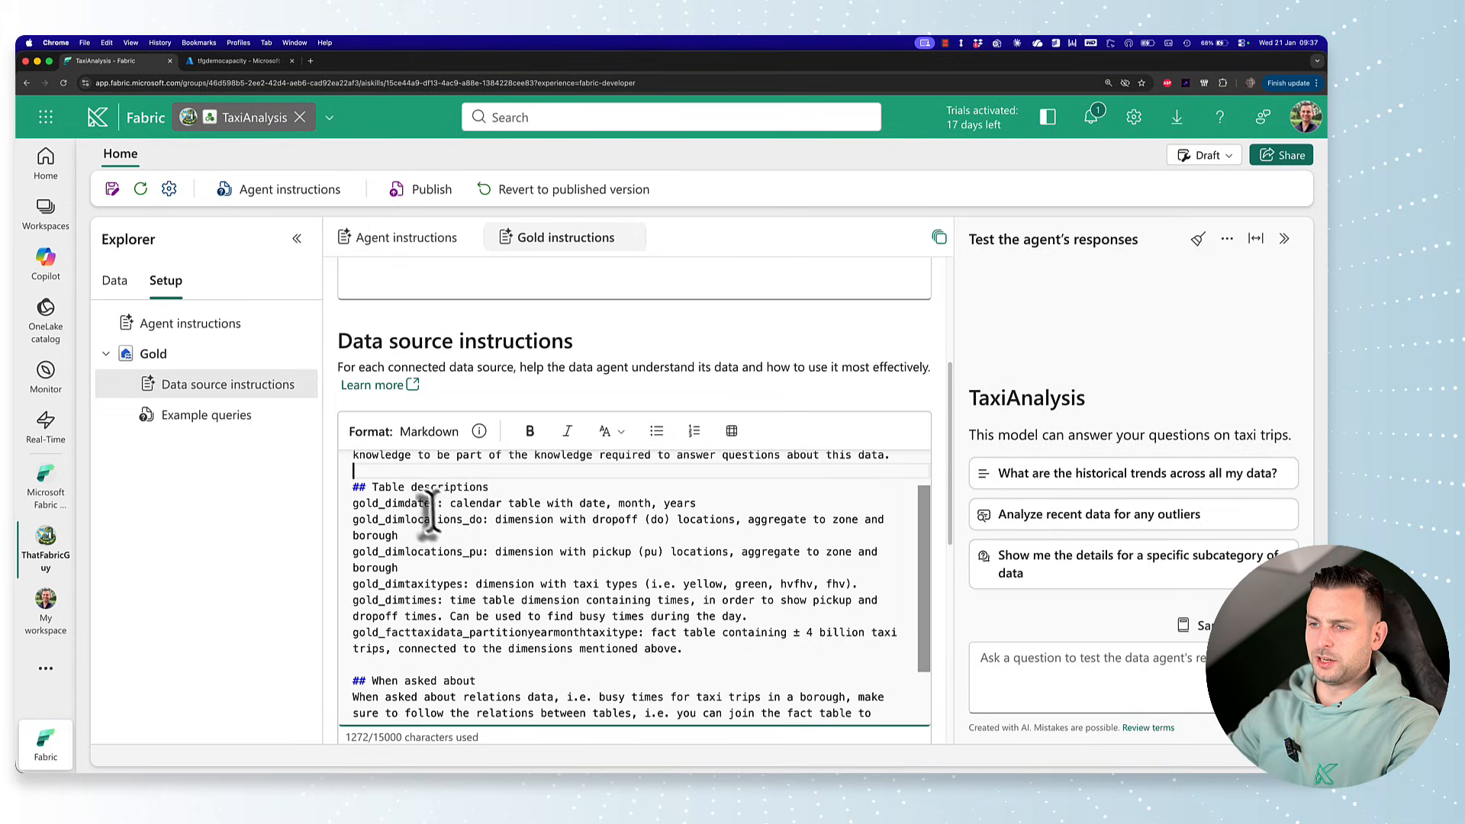
click(442, 536)
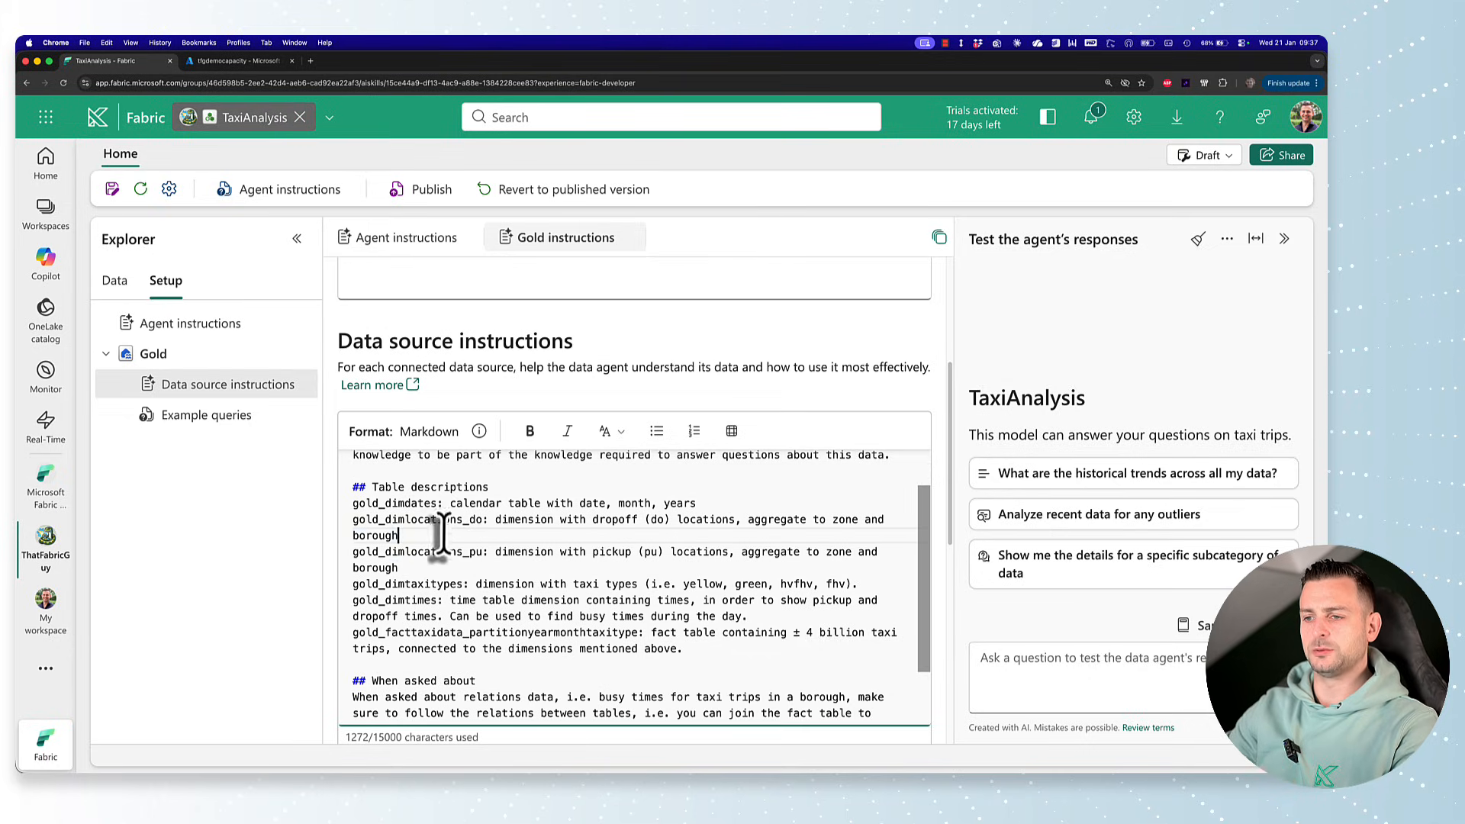
click(456, 568)
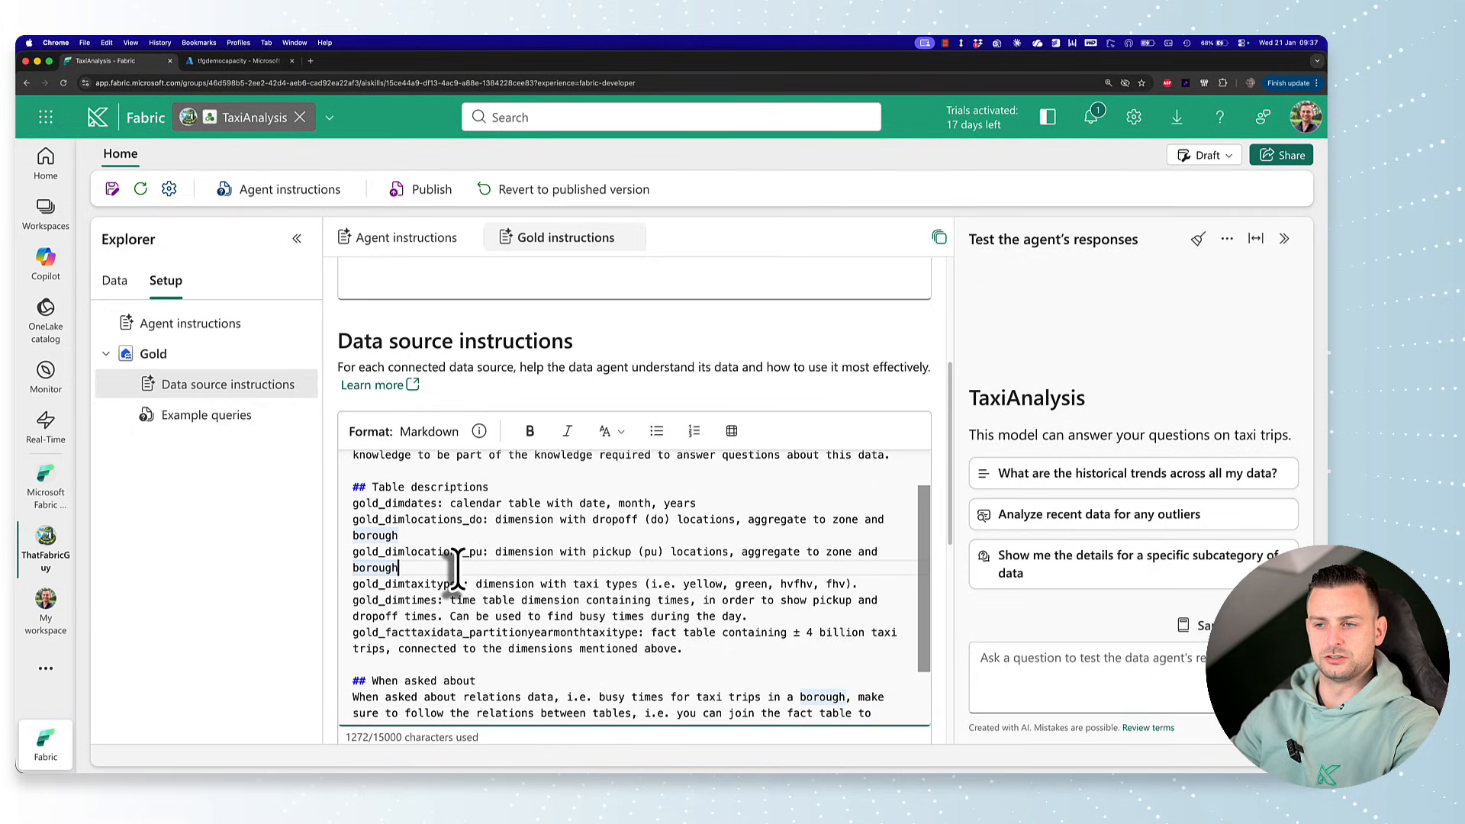
click(481, 520)
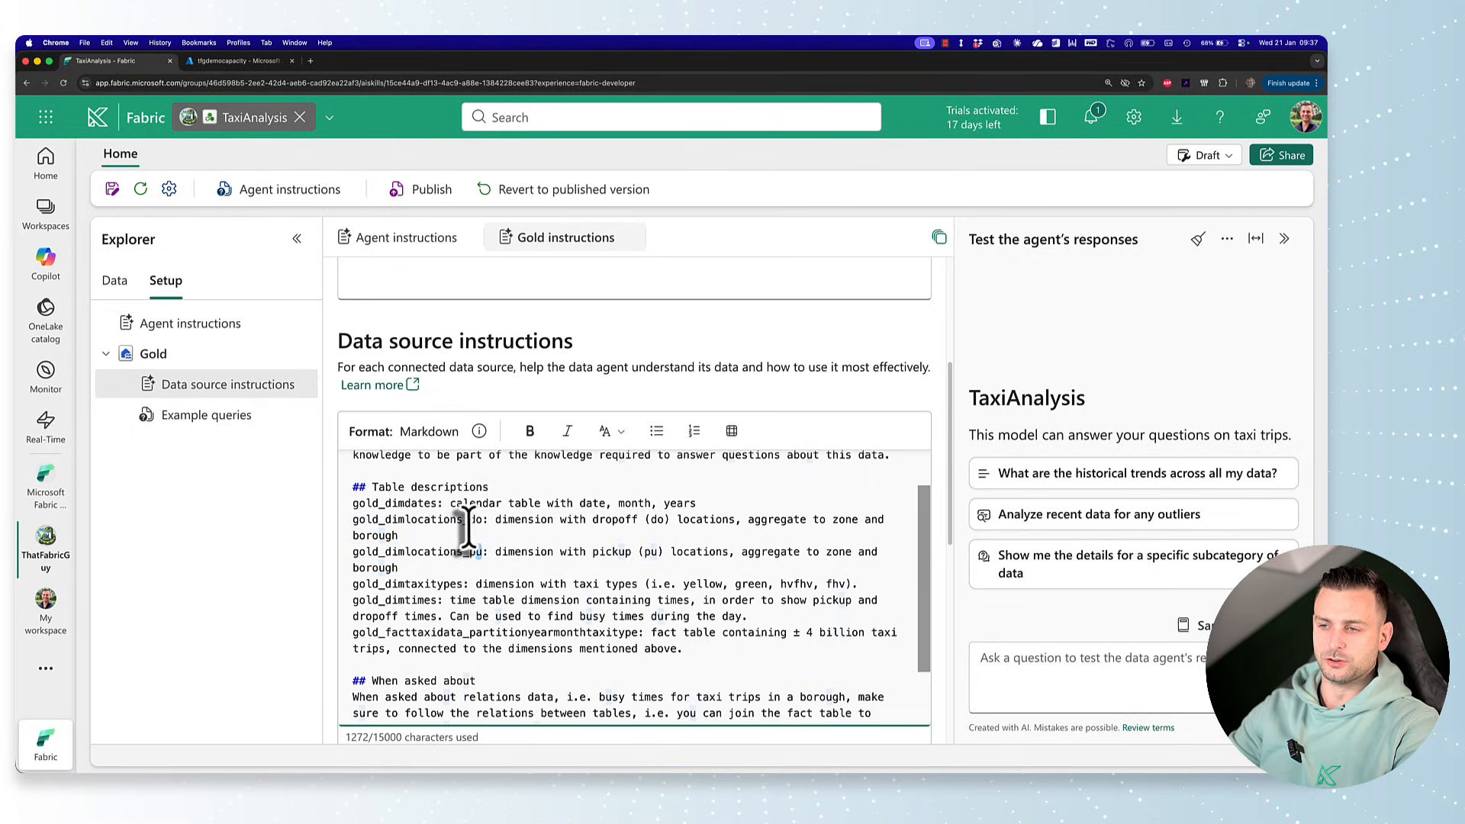
click(468, 551)
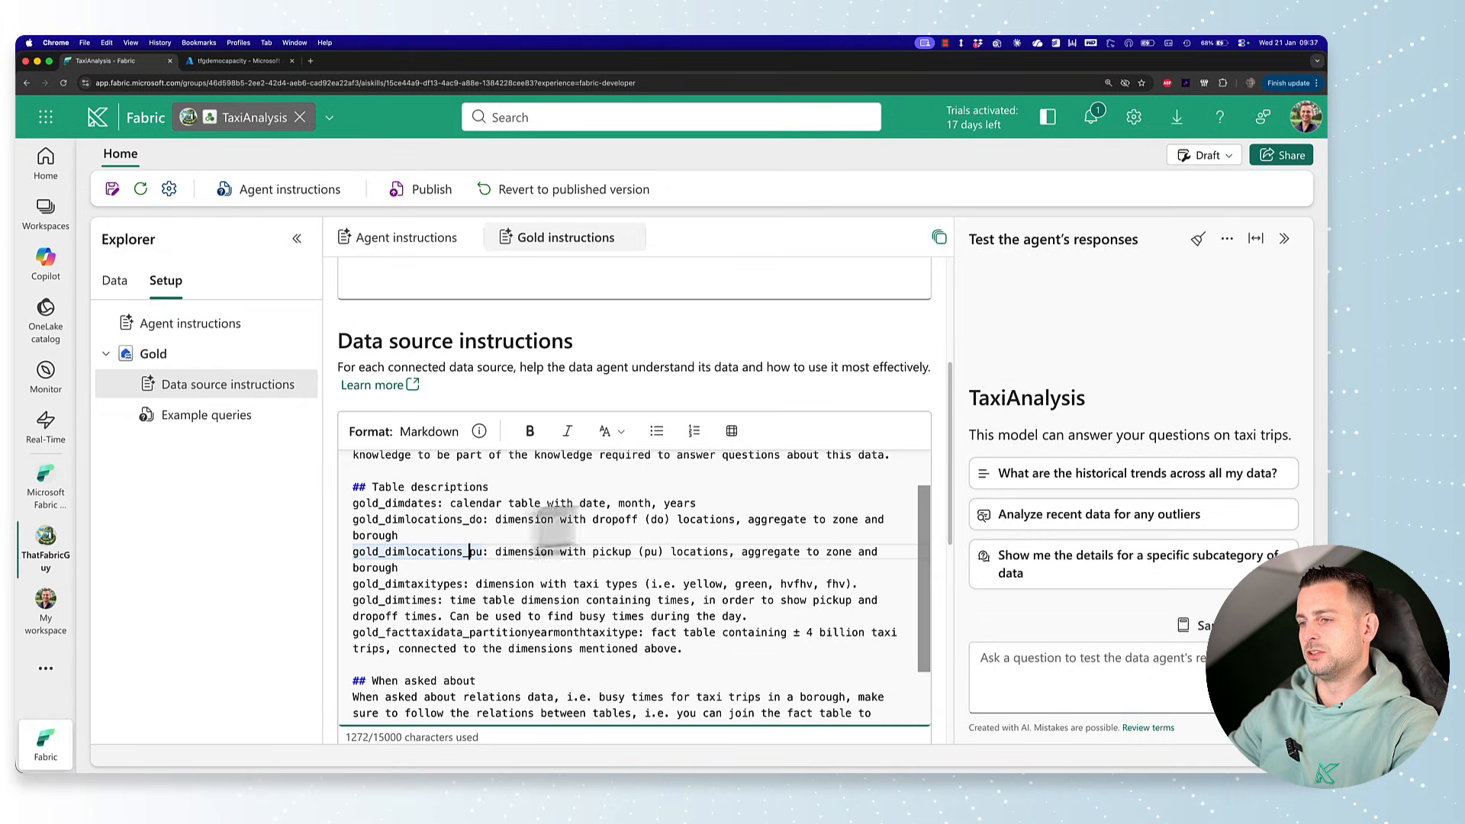
drag(496, 520, 657, 522)
click(660, 522)
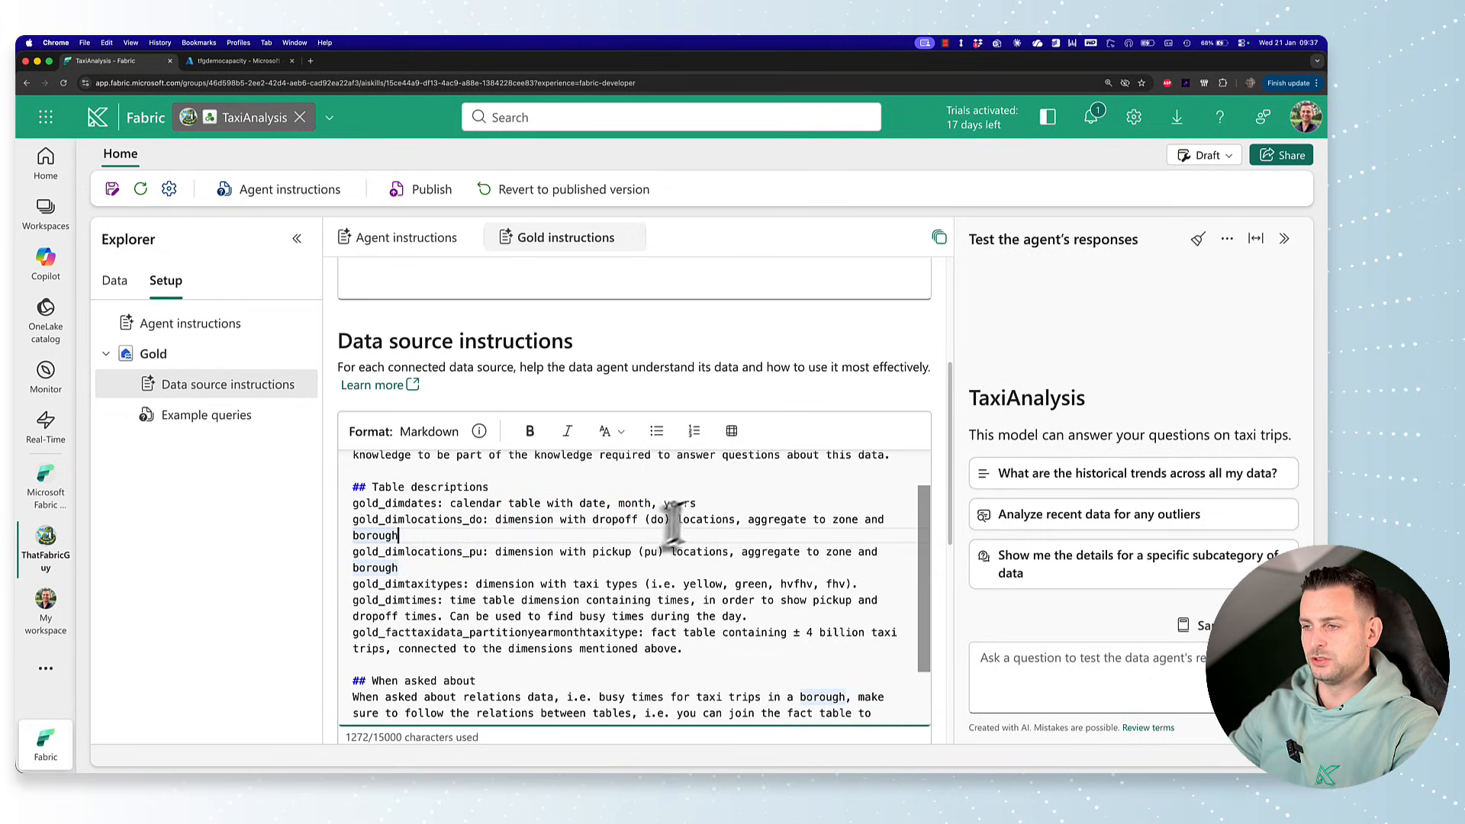
double_click(615, 551)
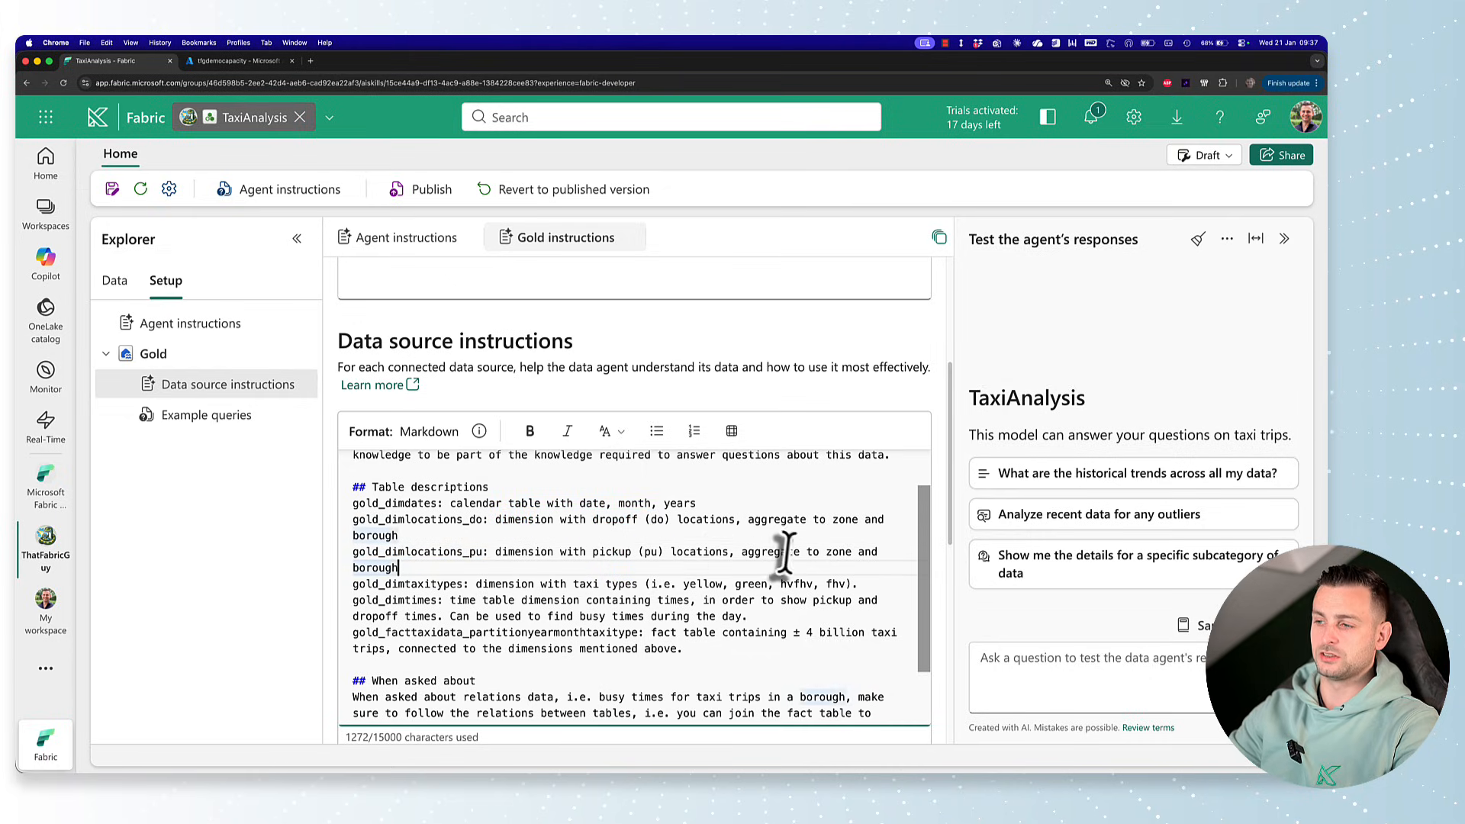
drag(743, 551, 820, 551)
click(480, 555)
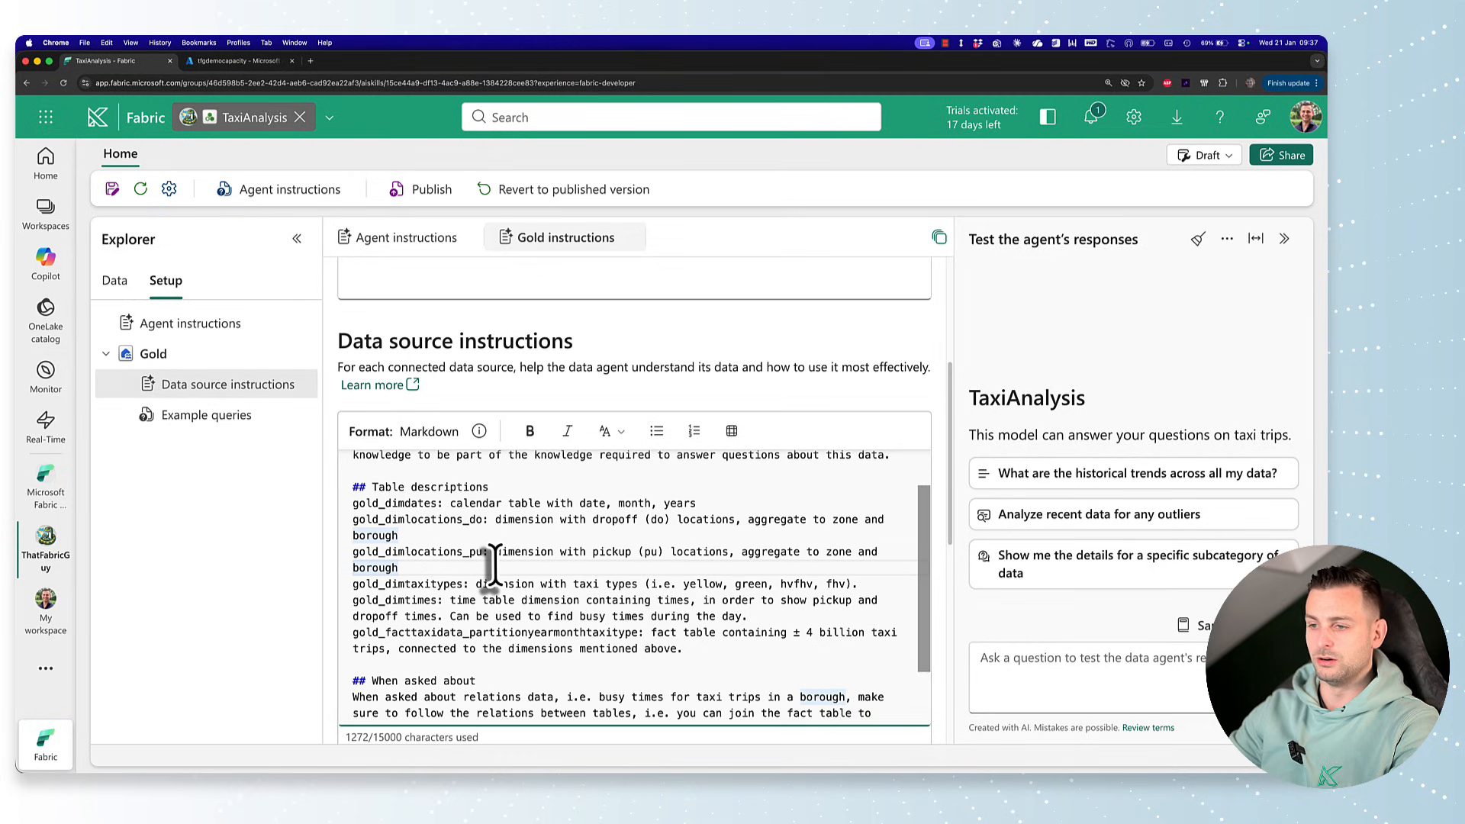
Read the When asked about guidance on busy times and table relations, and the Other instructions on using the Taxi_Data_Agent semantic model
scroll(488, 556, down, 2)
click(400, 603)
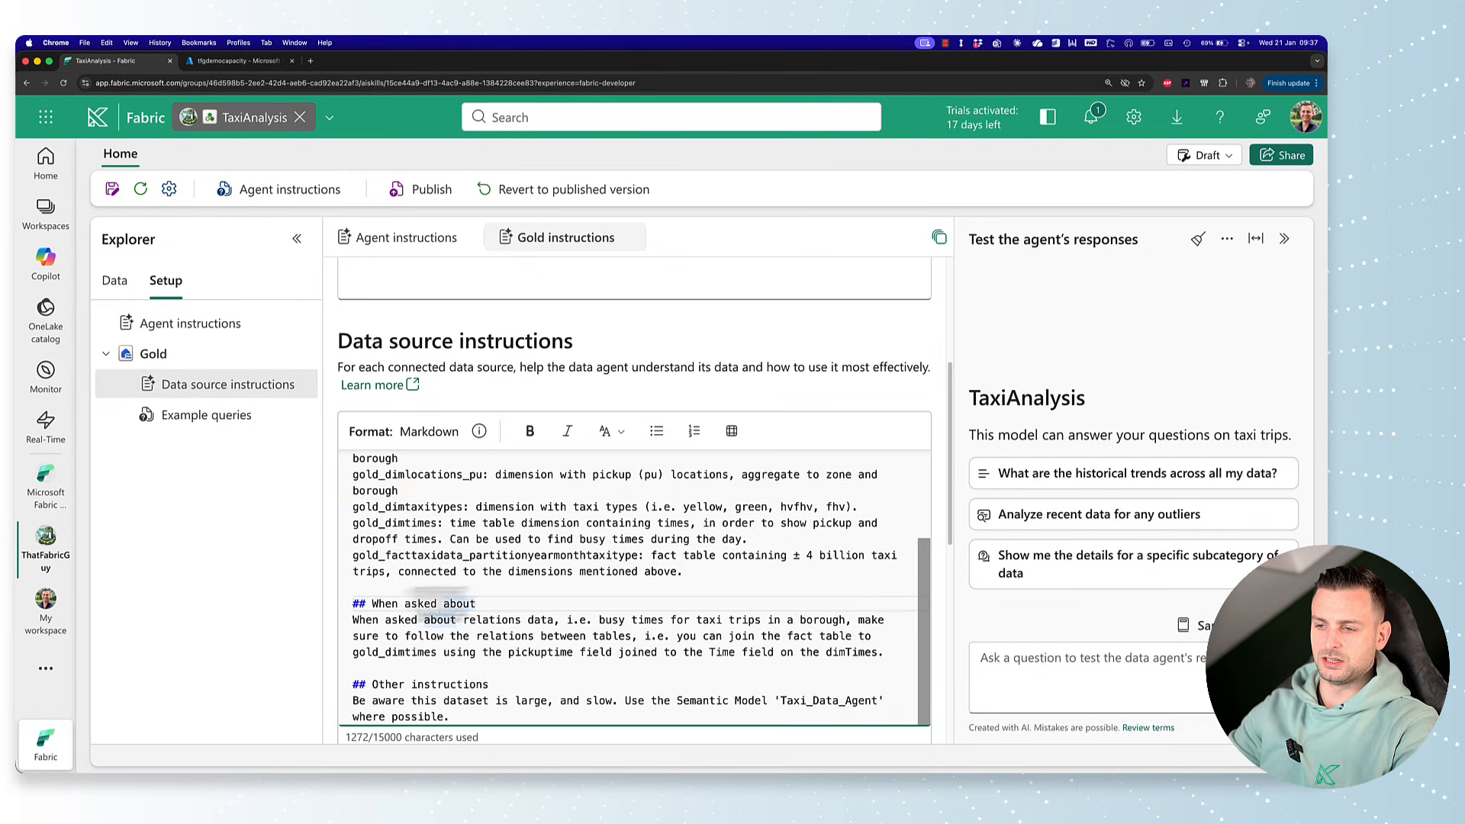
drag(348, 603, 660, 621)
click(481, 602)
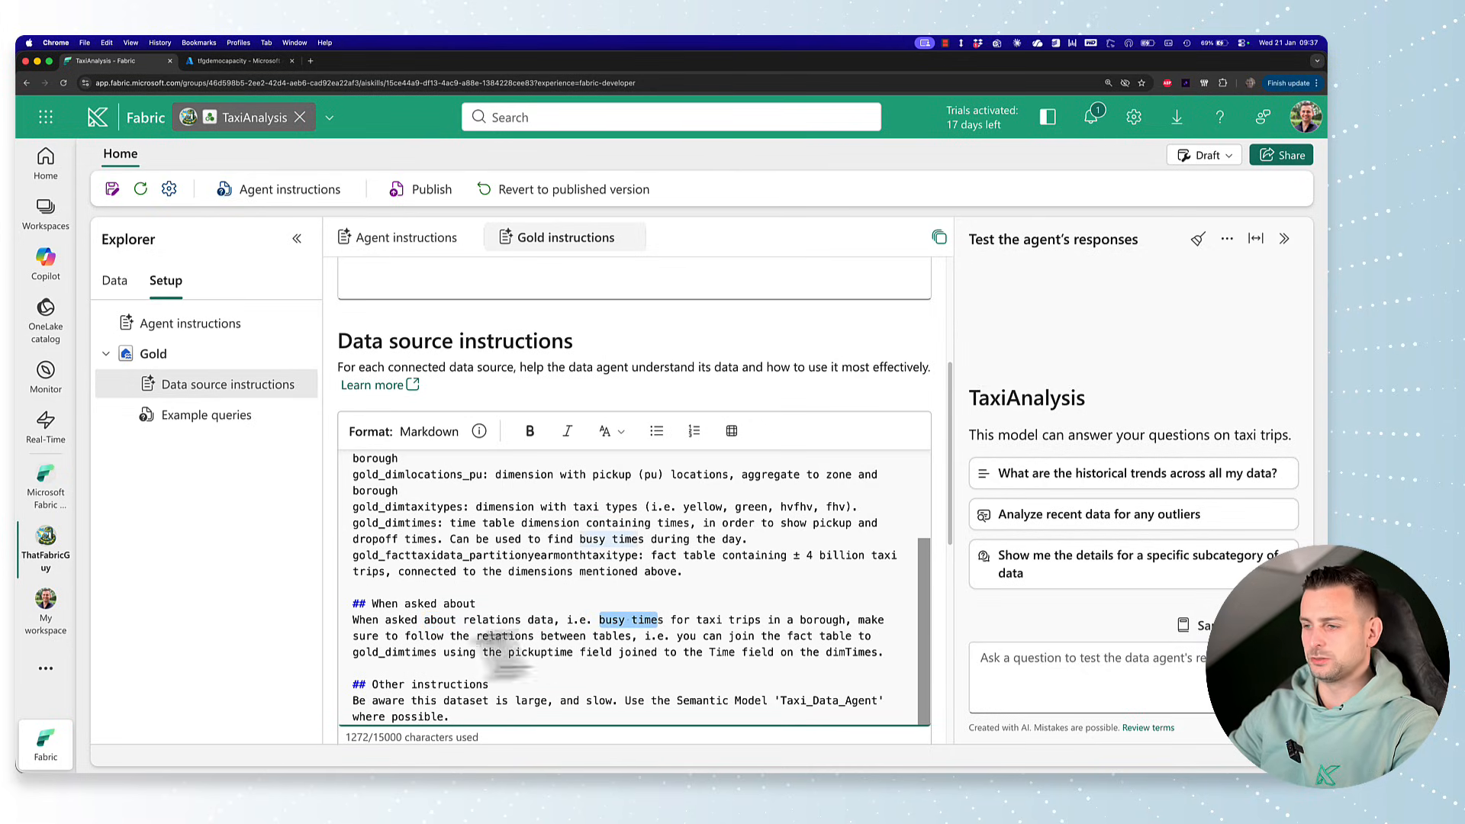
click(641, 658)
click(645, 668)
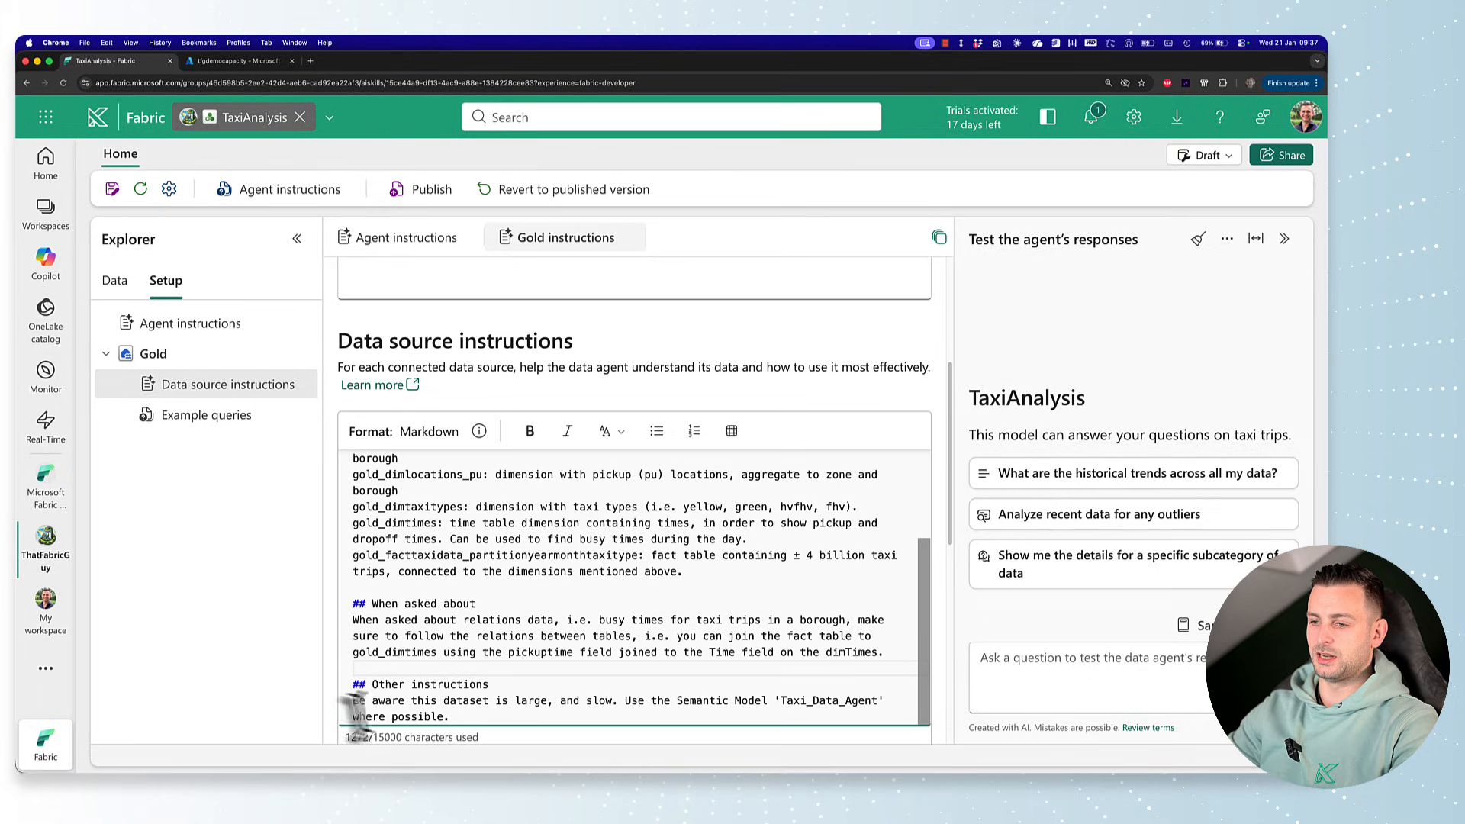
drag(356, 708, 483, 706)
click(483, 714)
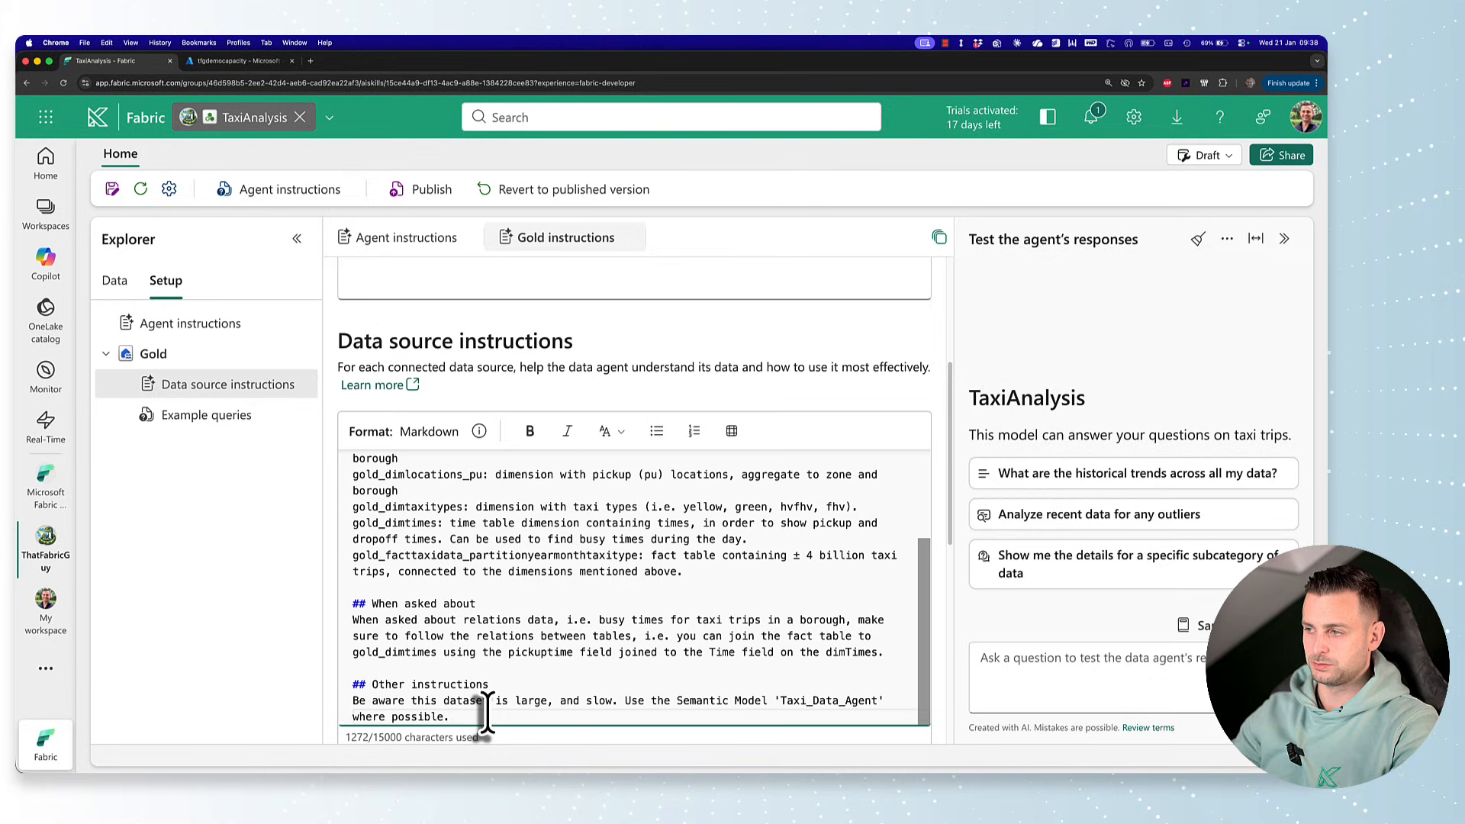
Open the example queries for the Gold lakehouse and read the first question about common pickup and dropoff zone pairs in 2023
click(242, 416)
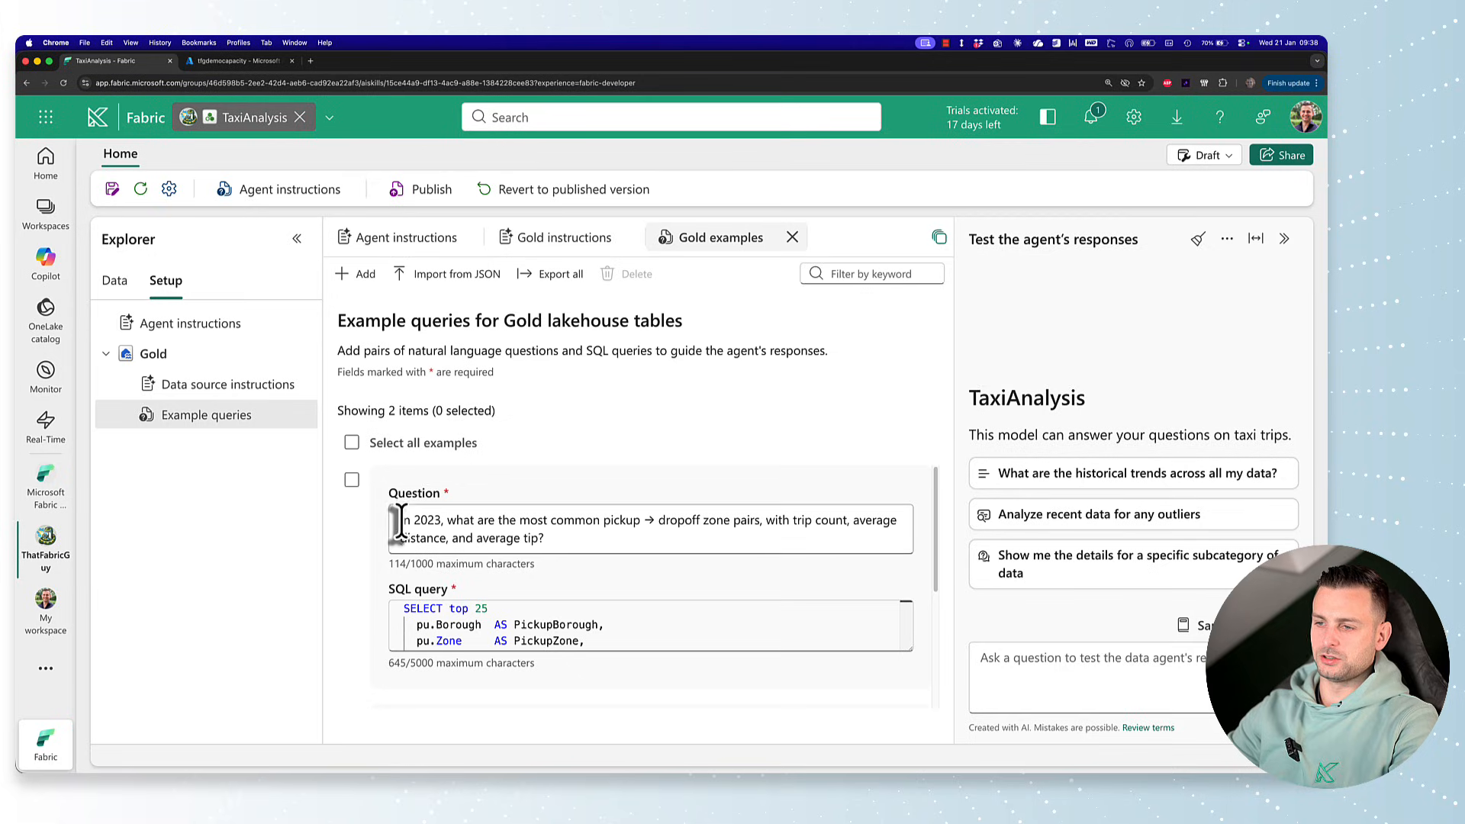
drag(399, 519, 786, 522)
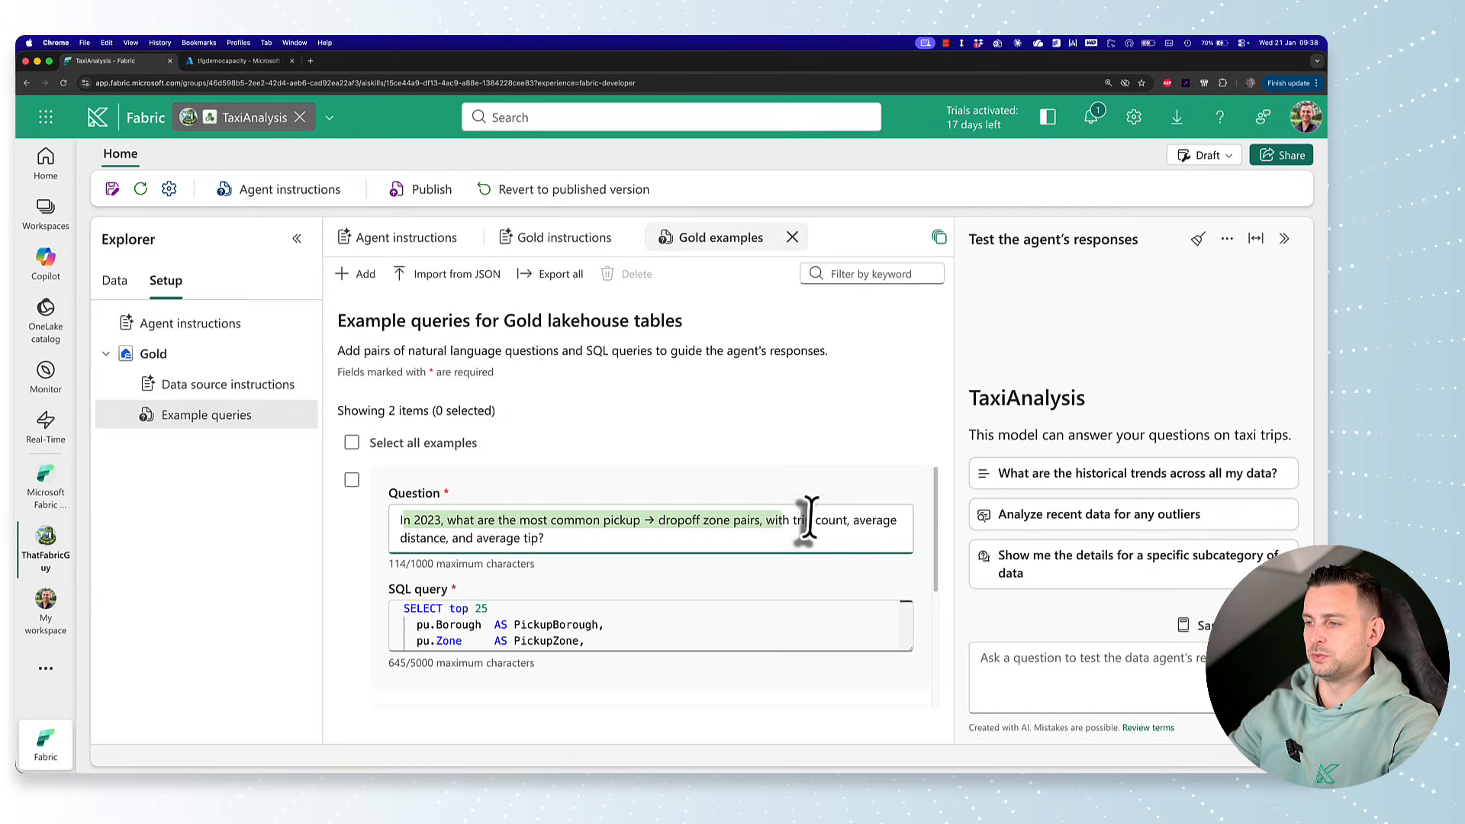
click(545, 538)
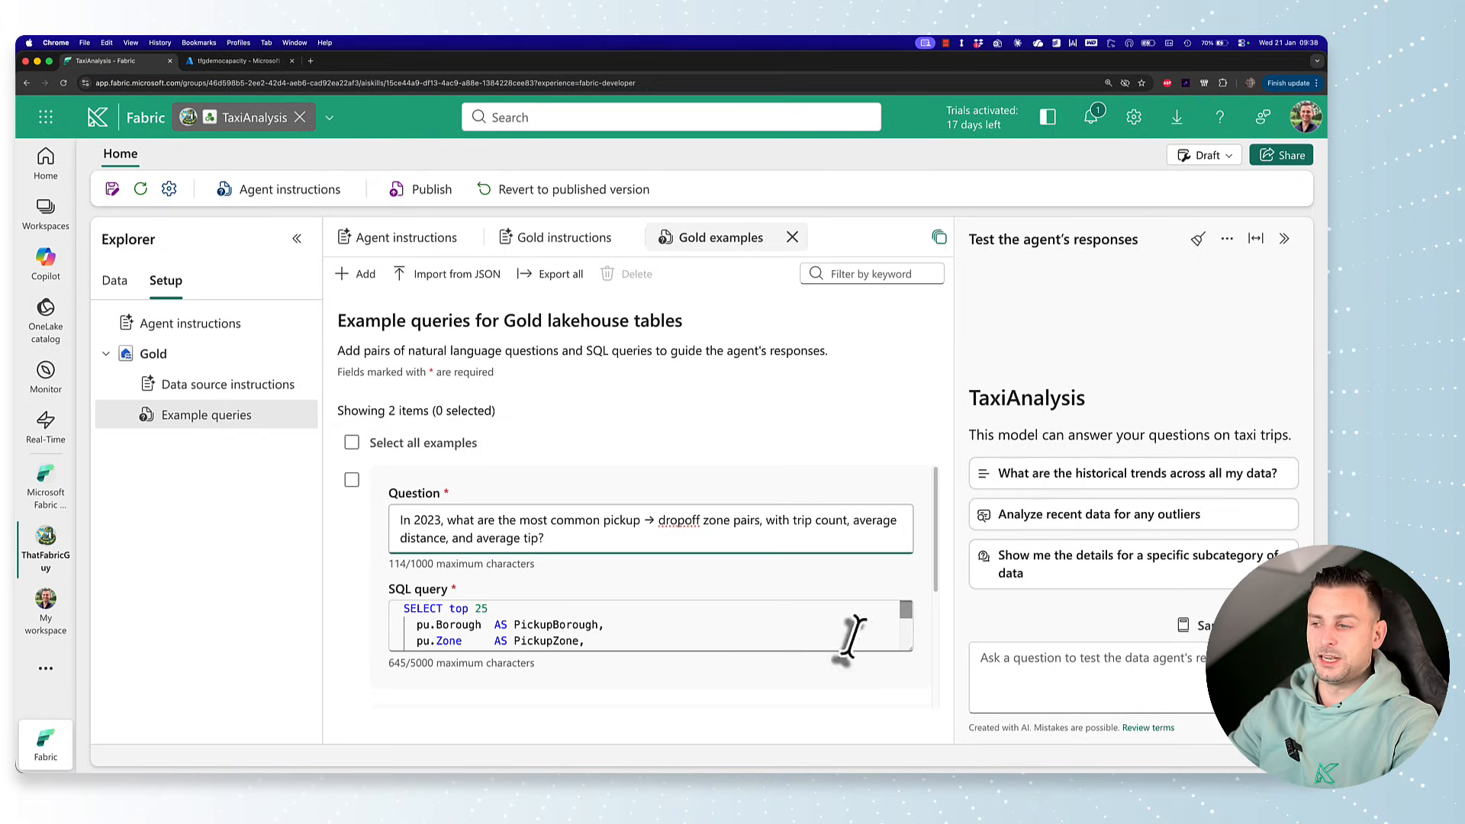
Enlarge the first example's SQL query and examine its SELECT top 25 clause and the pickup and dropoff borough and zone columns
drag(908, 651, 912, 763)
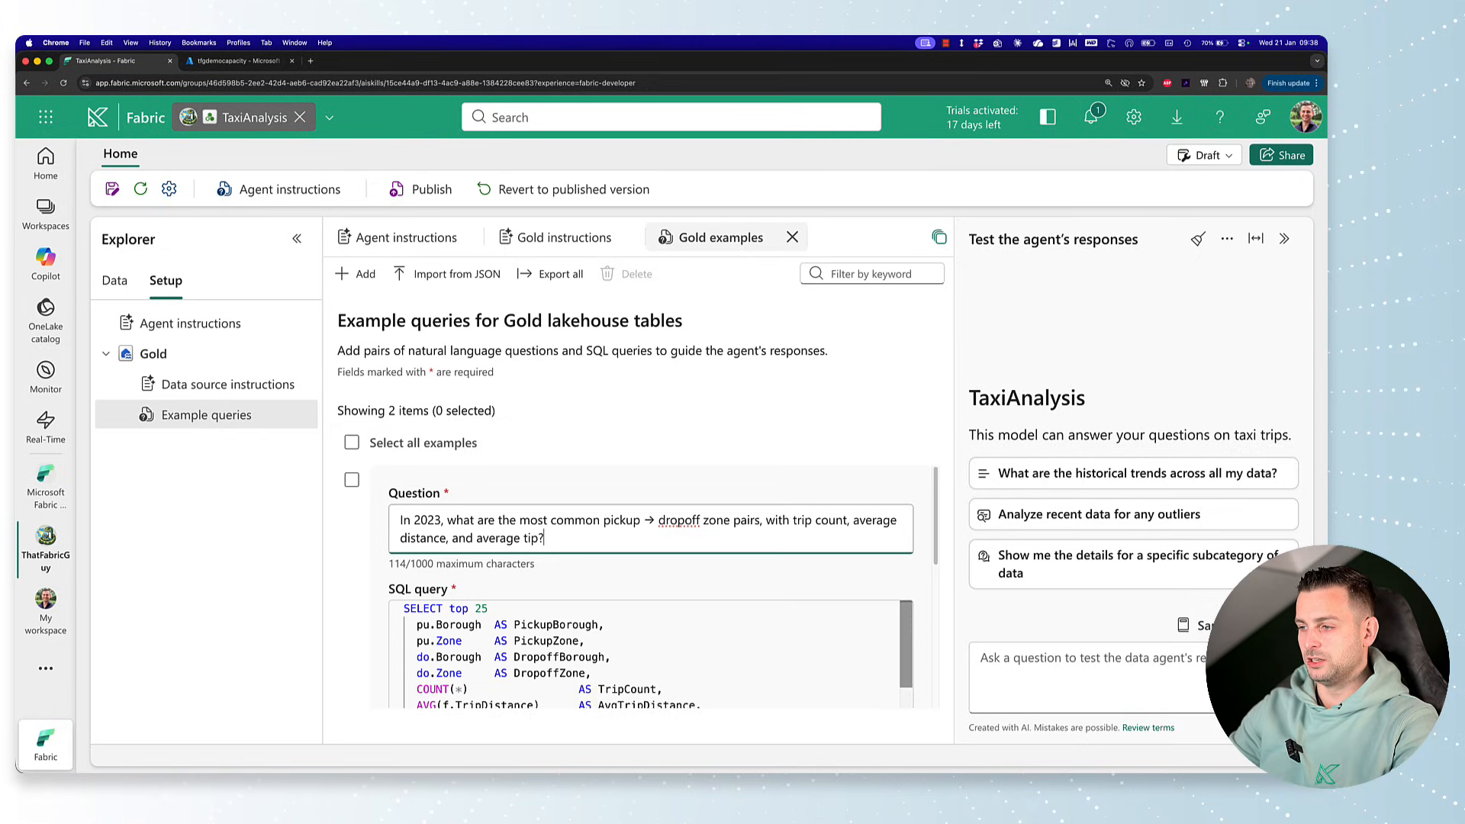
scroll(550, 533, down, 2)
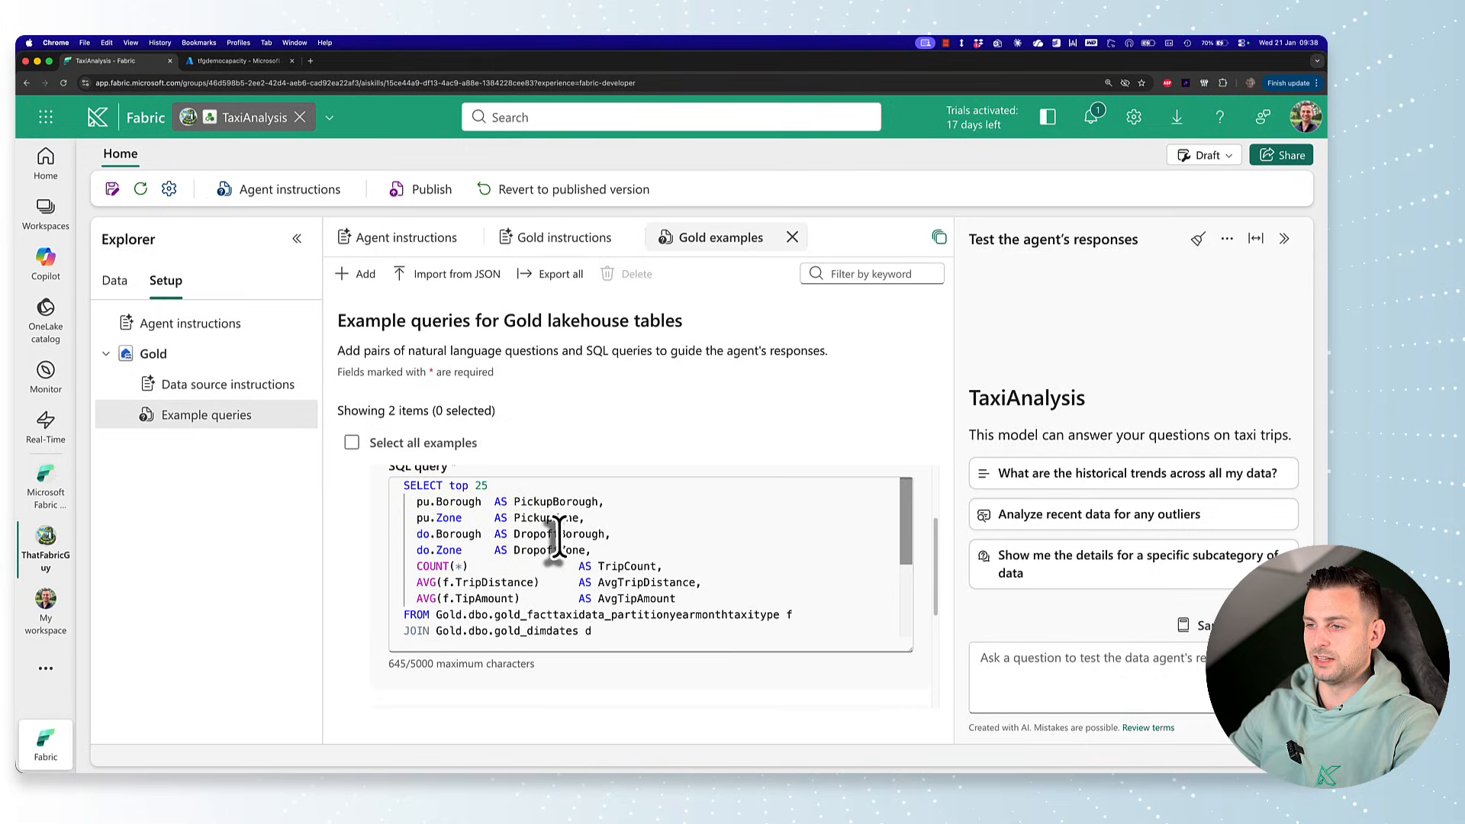
scroll(558, 539, up, 2)
double_click(460, 608)
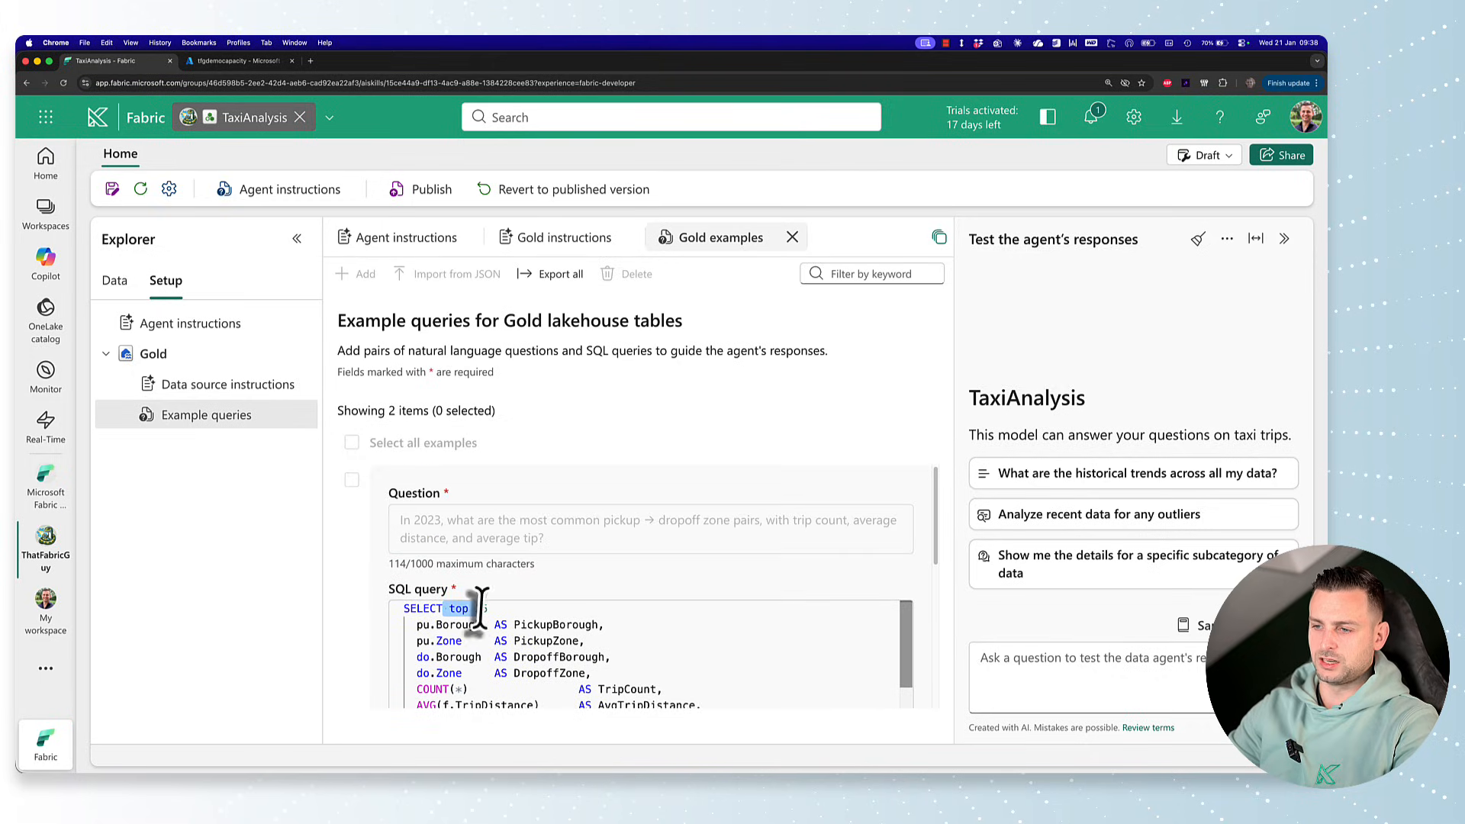
drag(481, 603, 404, 608)
scroll(598, 606, down, 3)
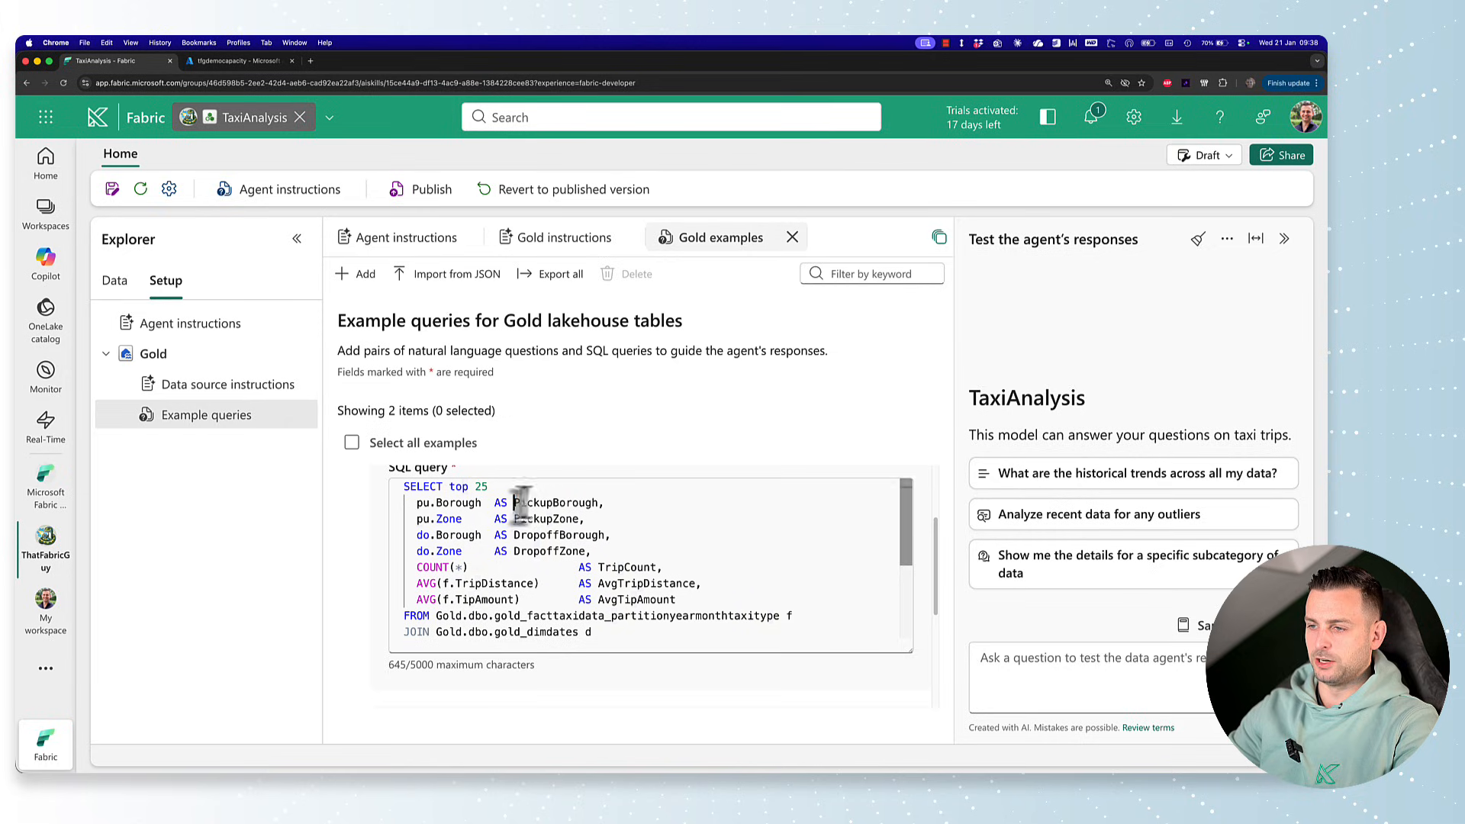
drag(522, 496, 579, 551)
Examine the first query's fact table source, its date and pickup location joins, and the CalendarYear filter
scroll(615, 550, down, 2)
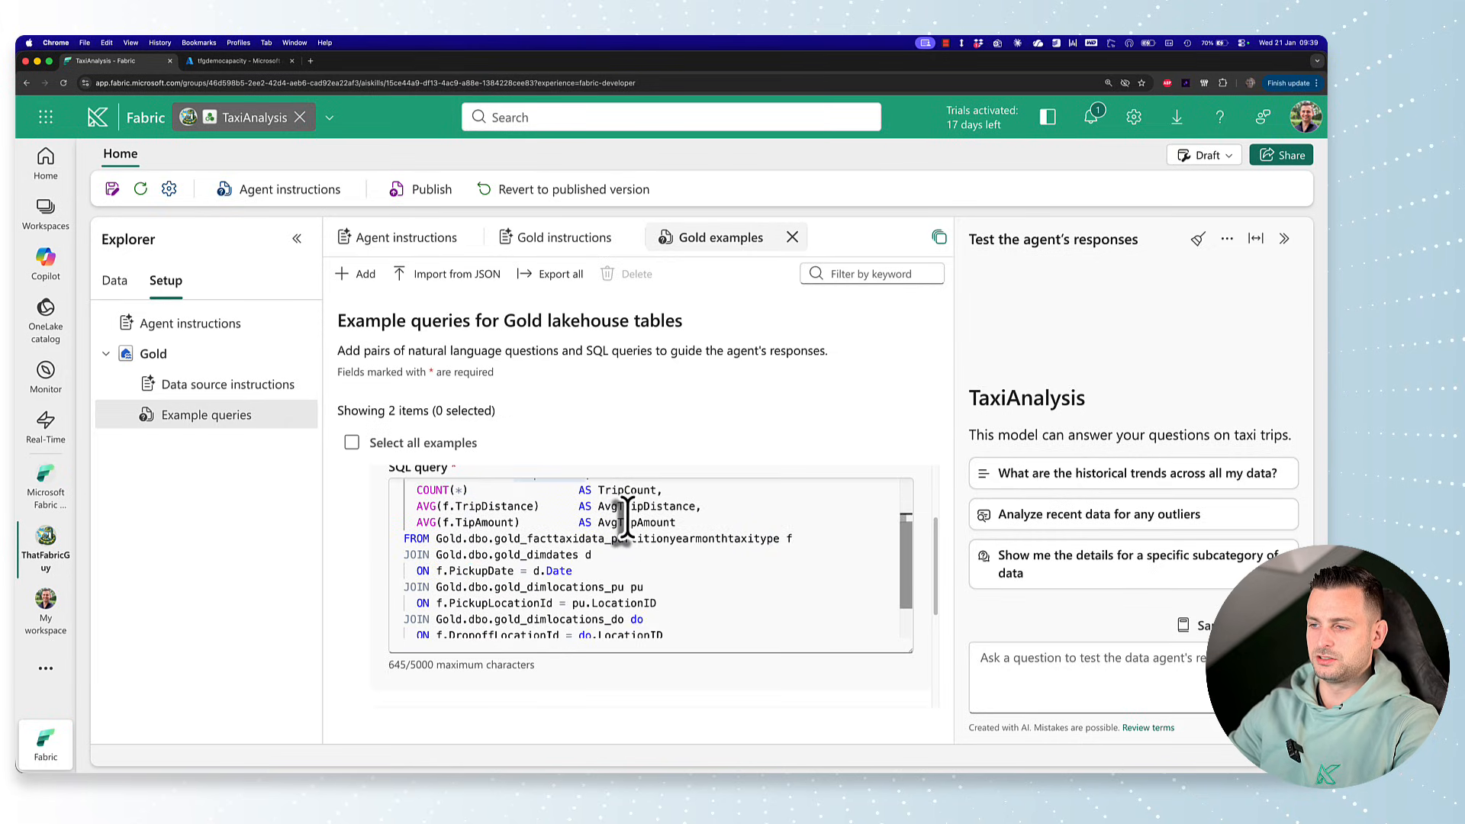
double_click(511, 538)
drag(474, 555, 586, 557)
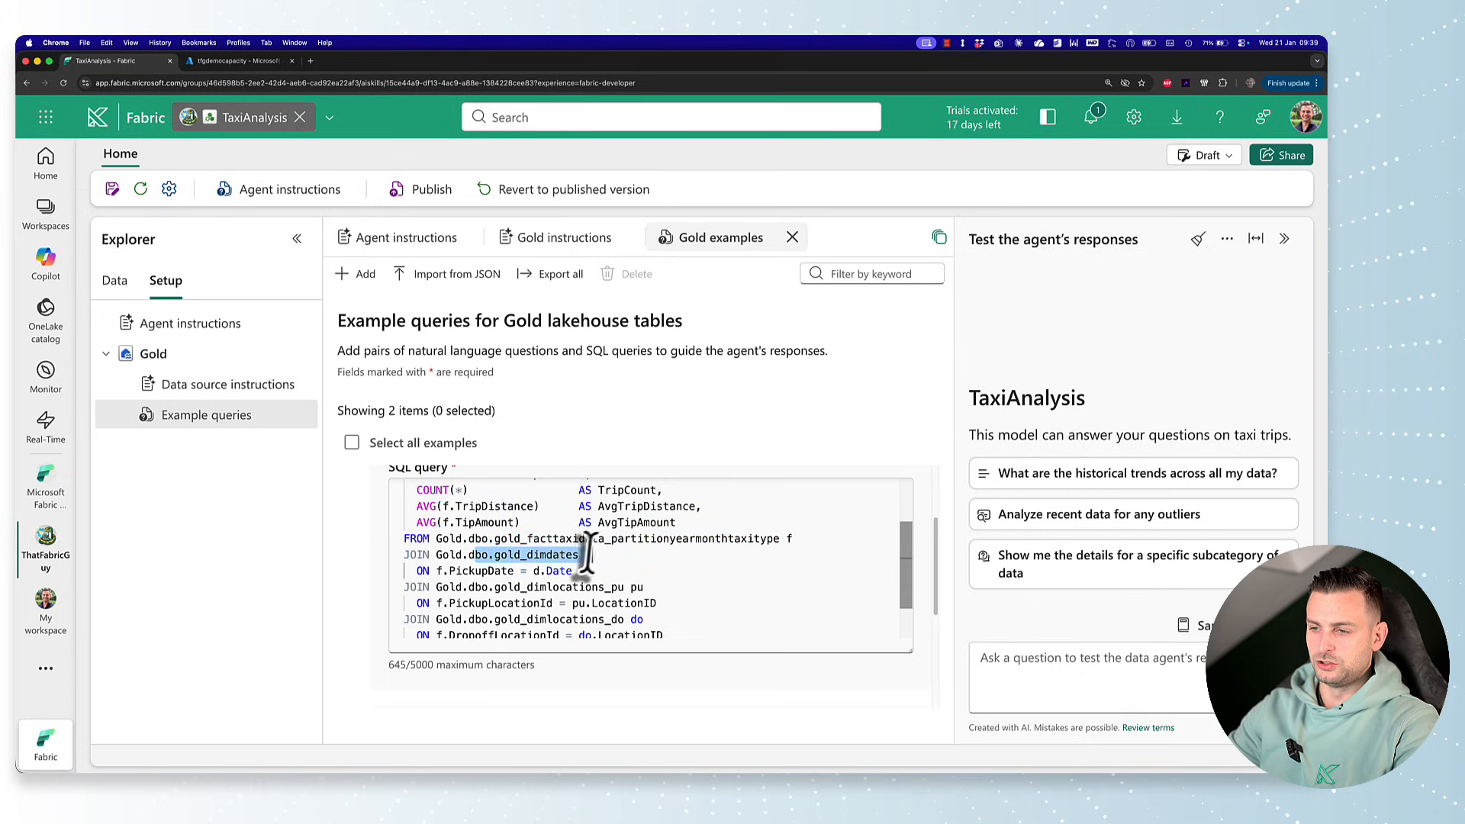
drag(474, 587, 645, 587)
scroll(641, 583, down, 2)
click(497, 594)
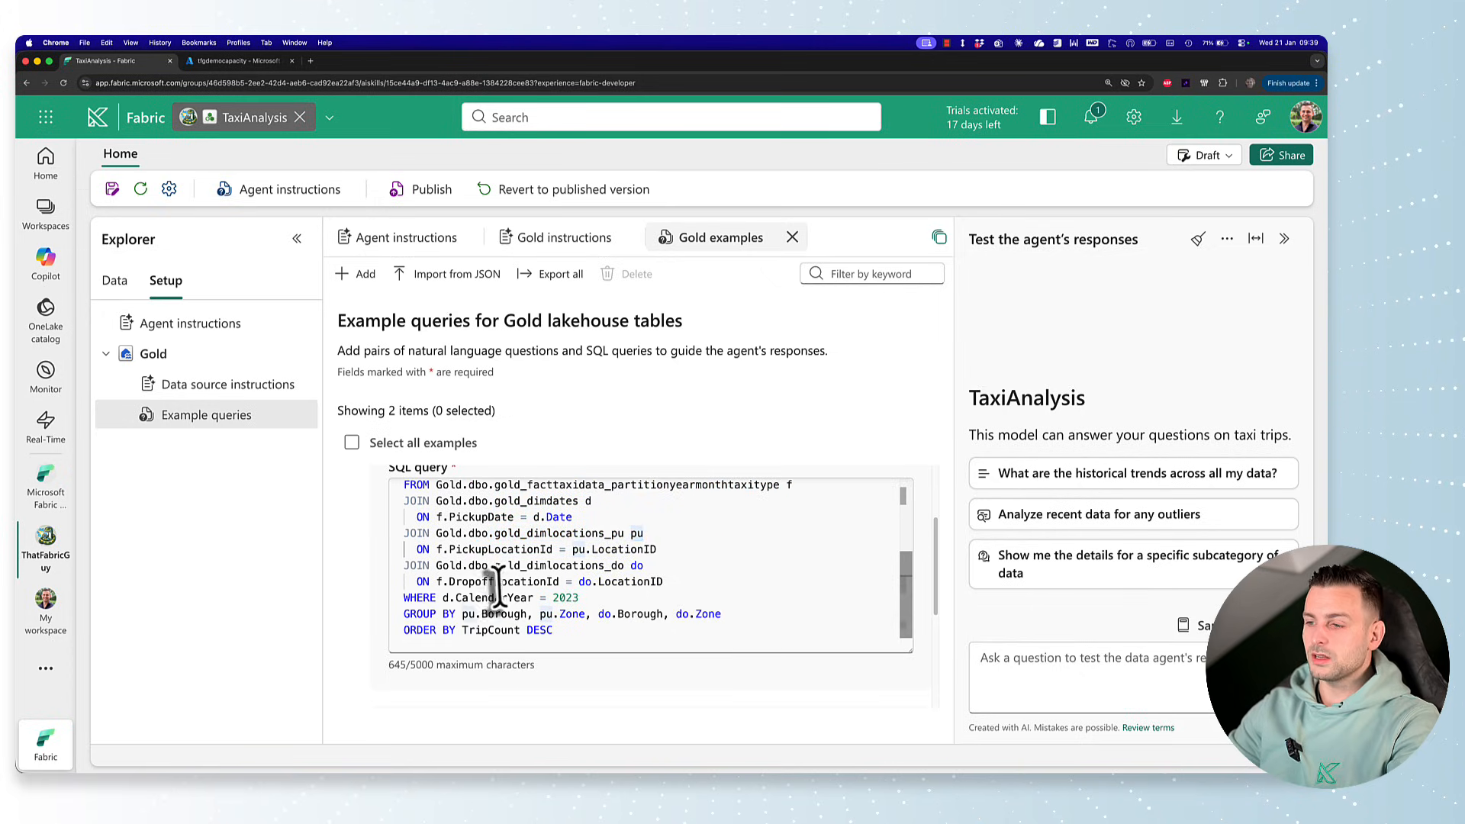
drag(456, 596, 598, 599)
click(610, 599)
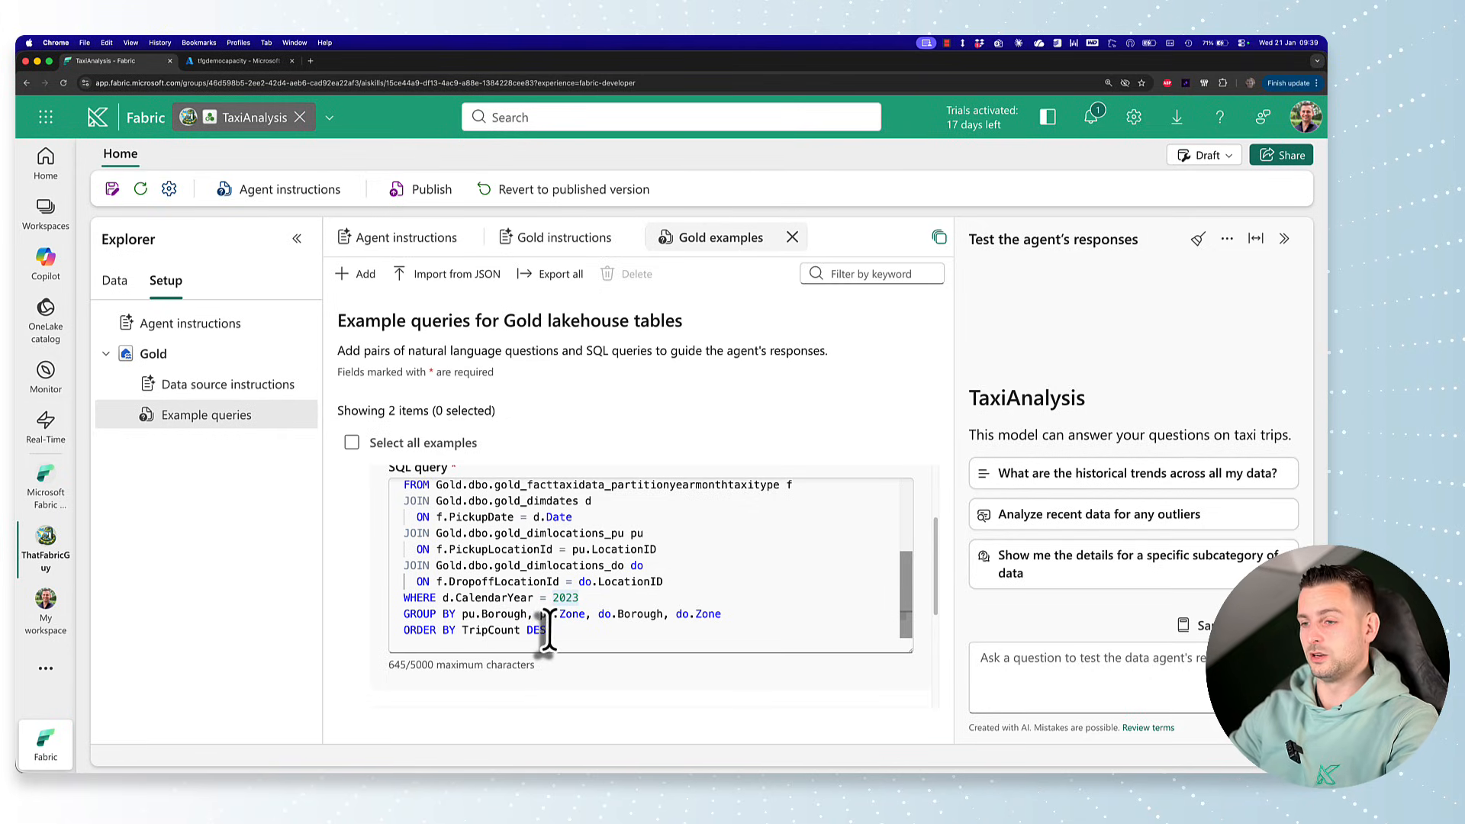
Recheck the first example query from its start, focusing on how PickupLocationId joins to the pickup dimension's LocationID
scroll(580, 611, up, 10)
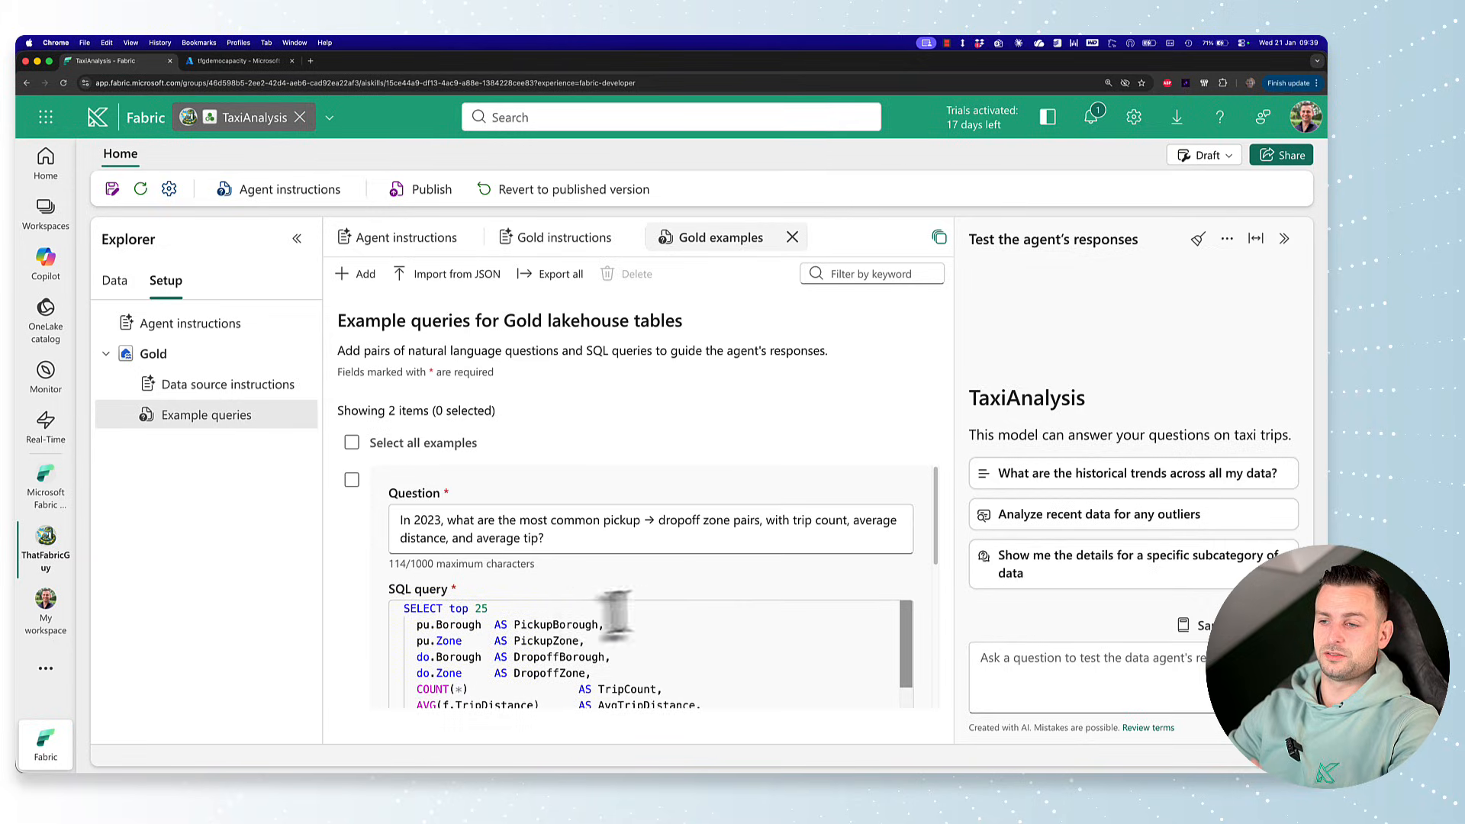
scroll(617, 610, down, 5)
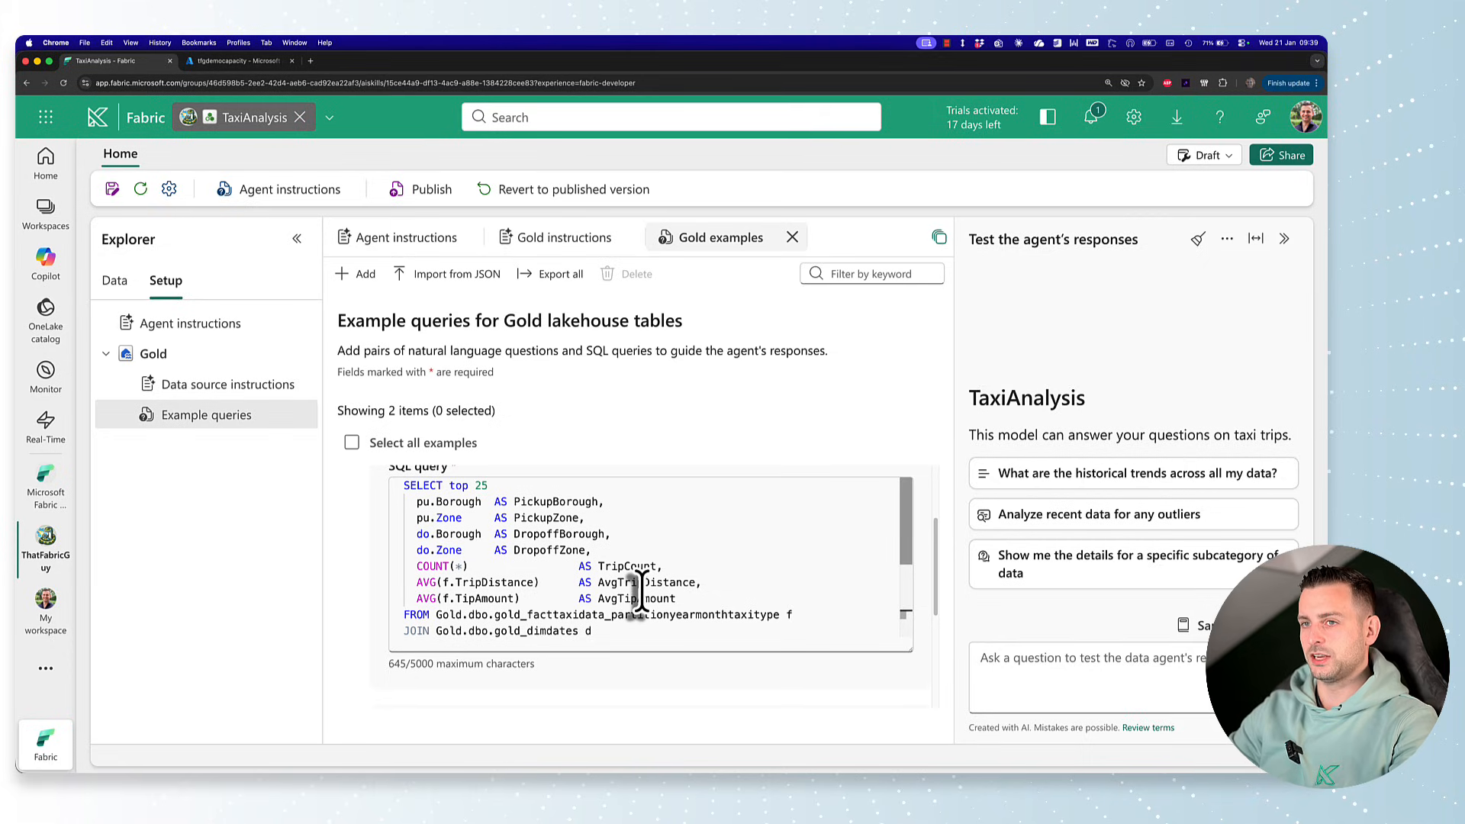
scroll(637, 569, down, 2)
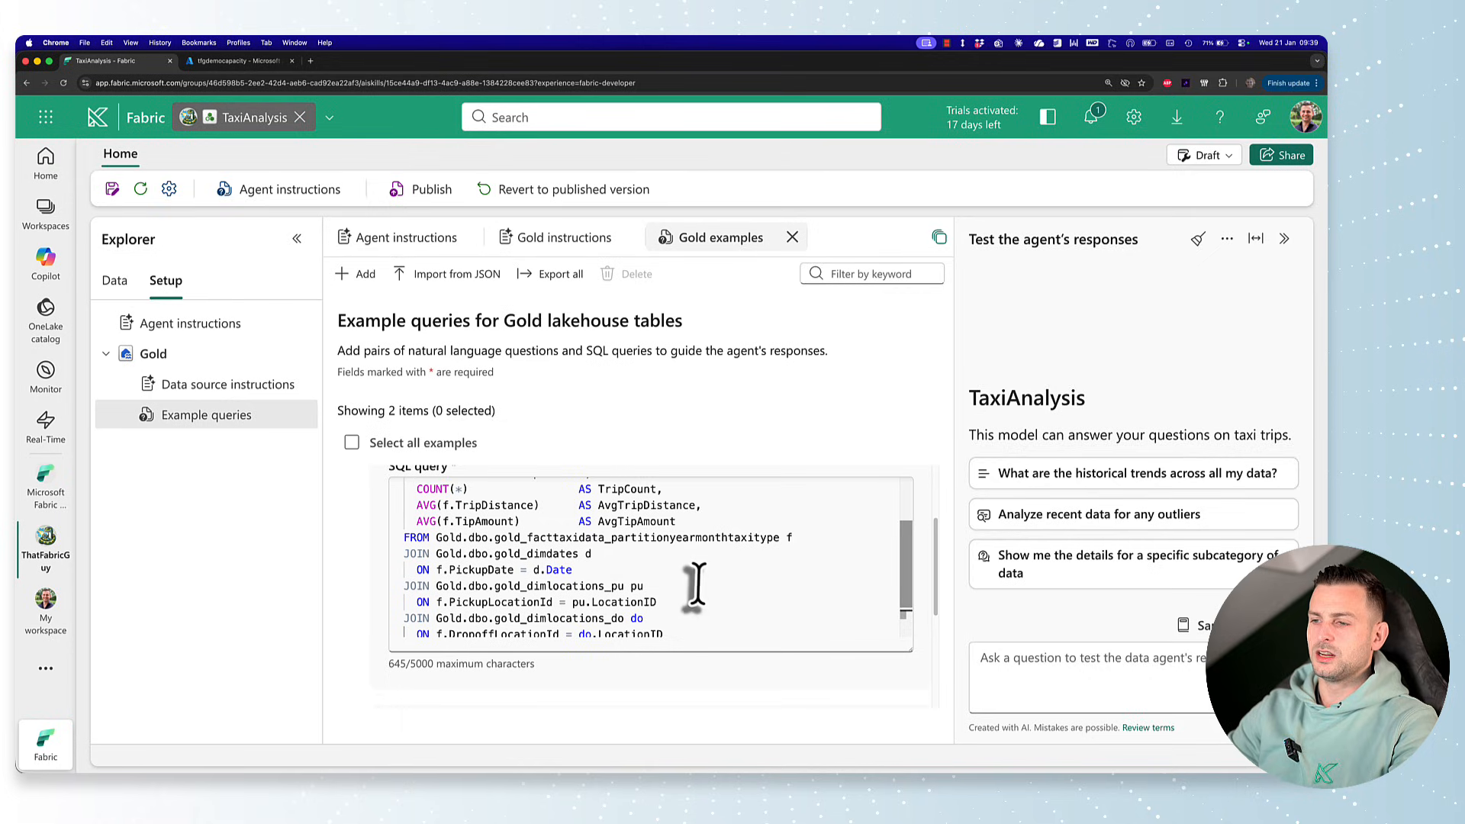
double_click(498, 603)
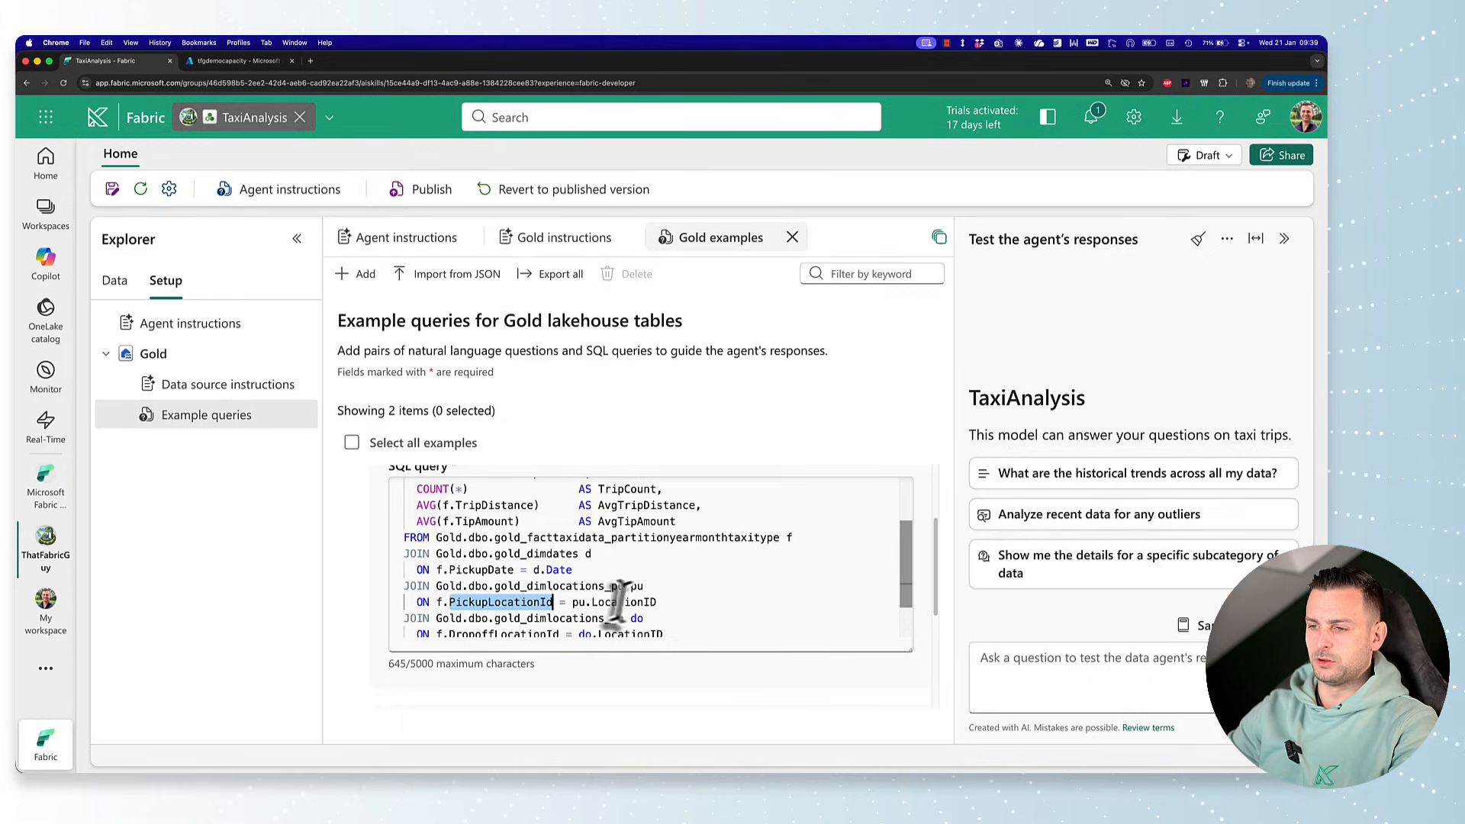
click(621, 602)
double_click(621, 602)
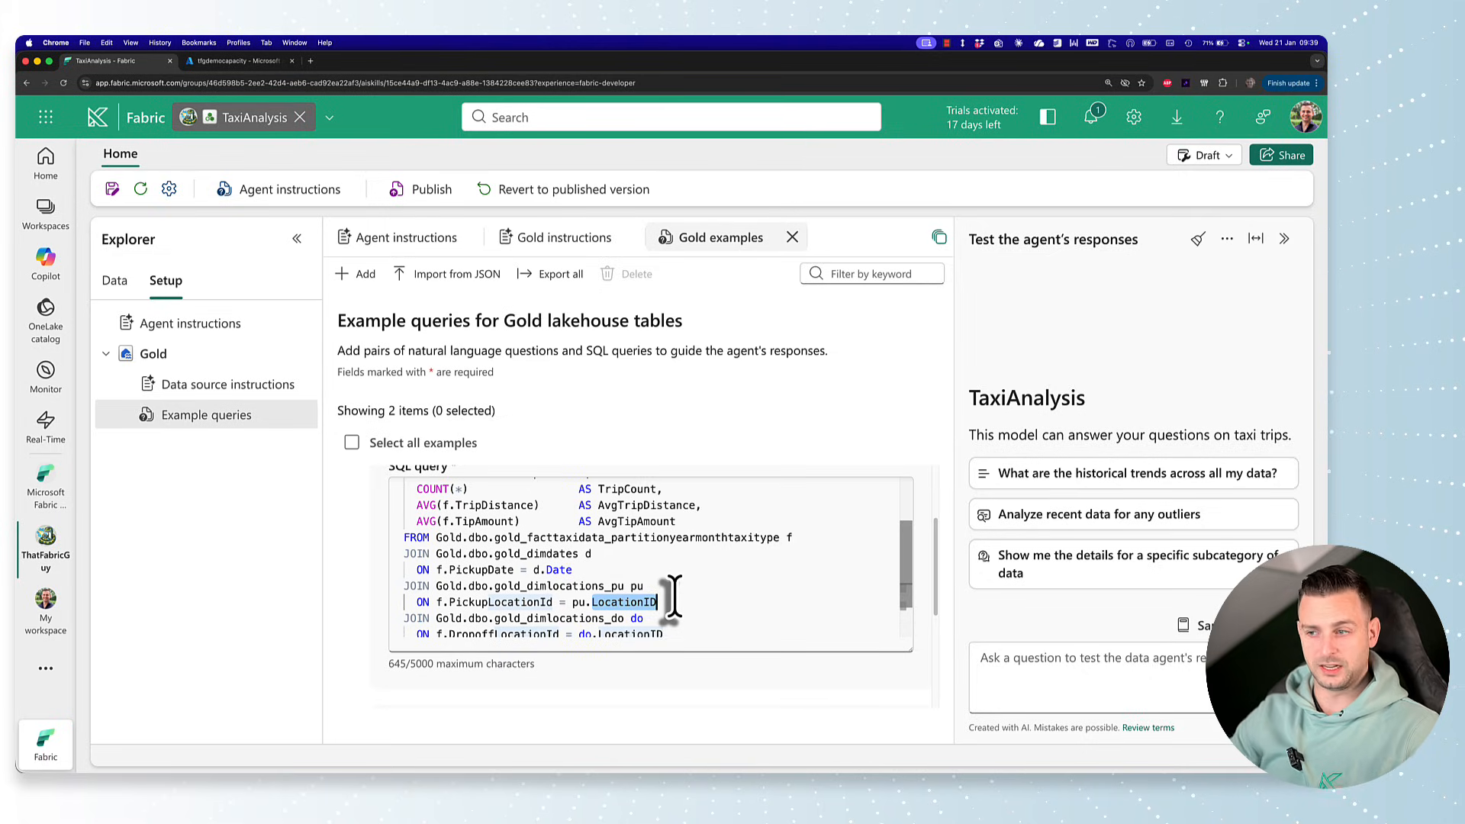
Read the second example question about 2024 zone pairs with unusually high tips for their trip distance
scroll(386, 588, down, 5)
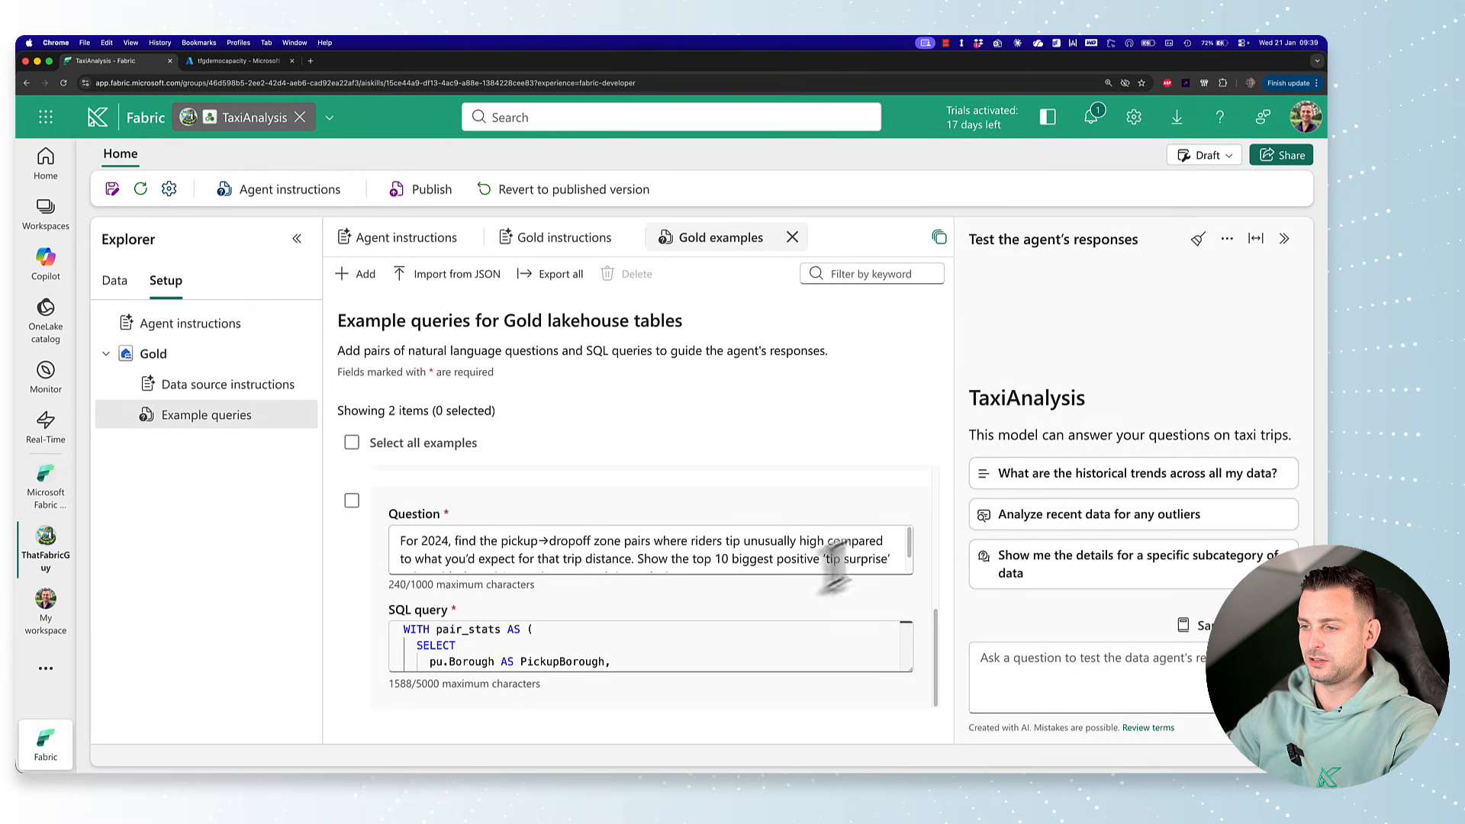
click(690, 557)
drag(778, 558, 692, 559)
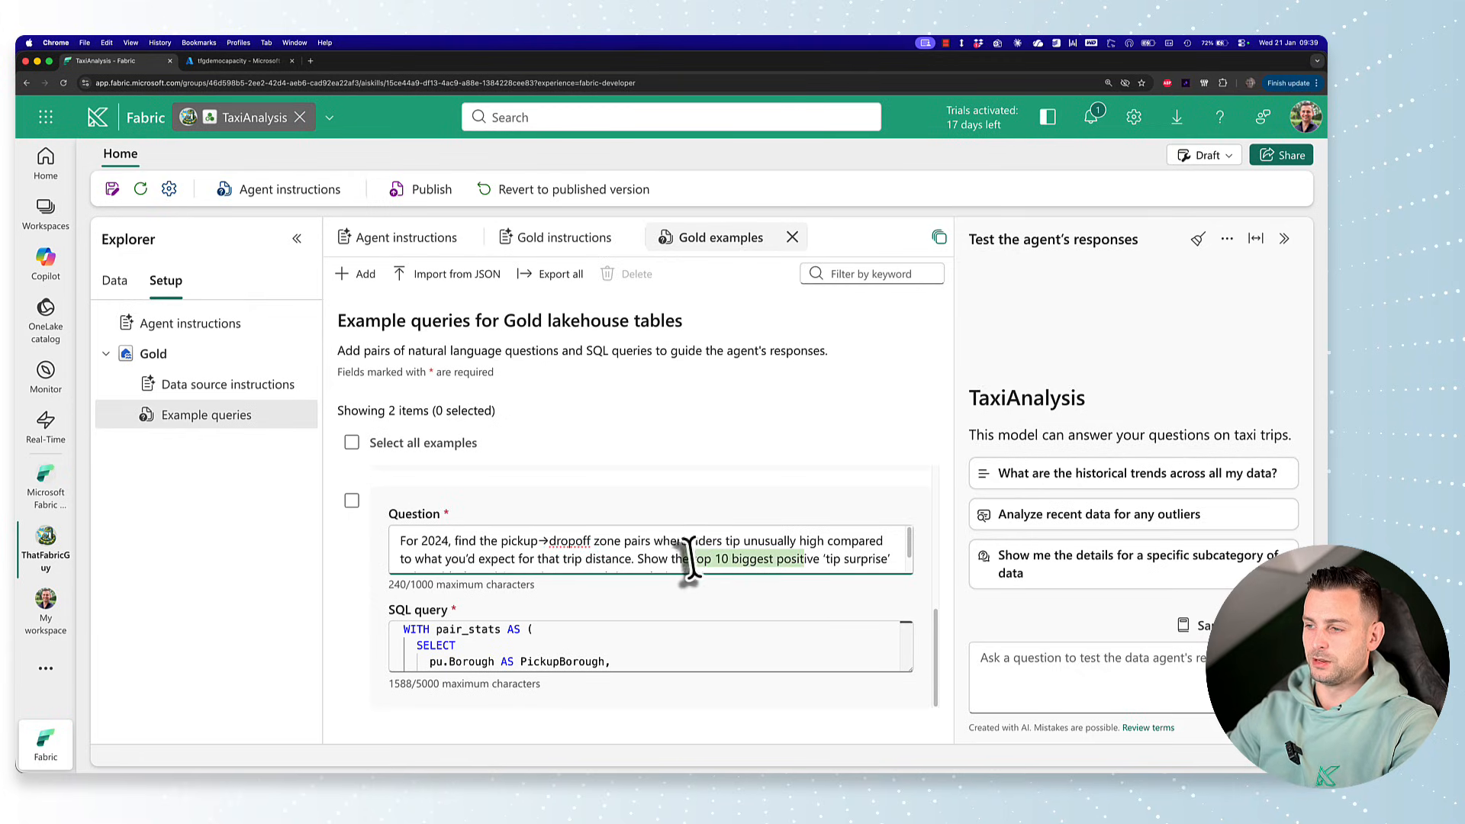
scroll(786, 550, down, 1)
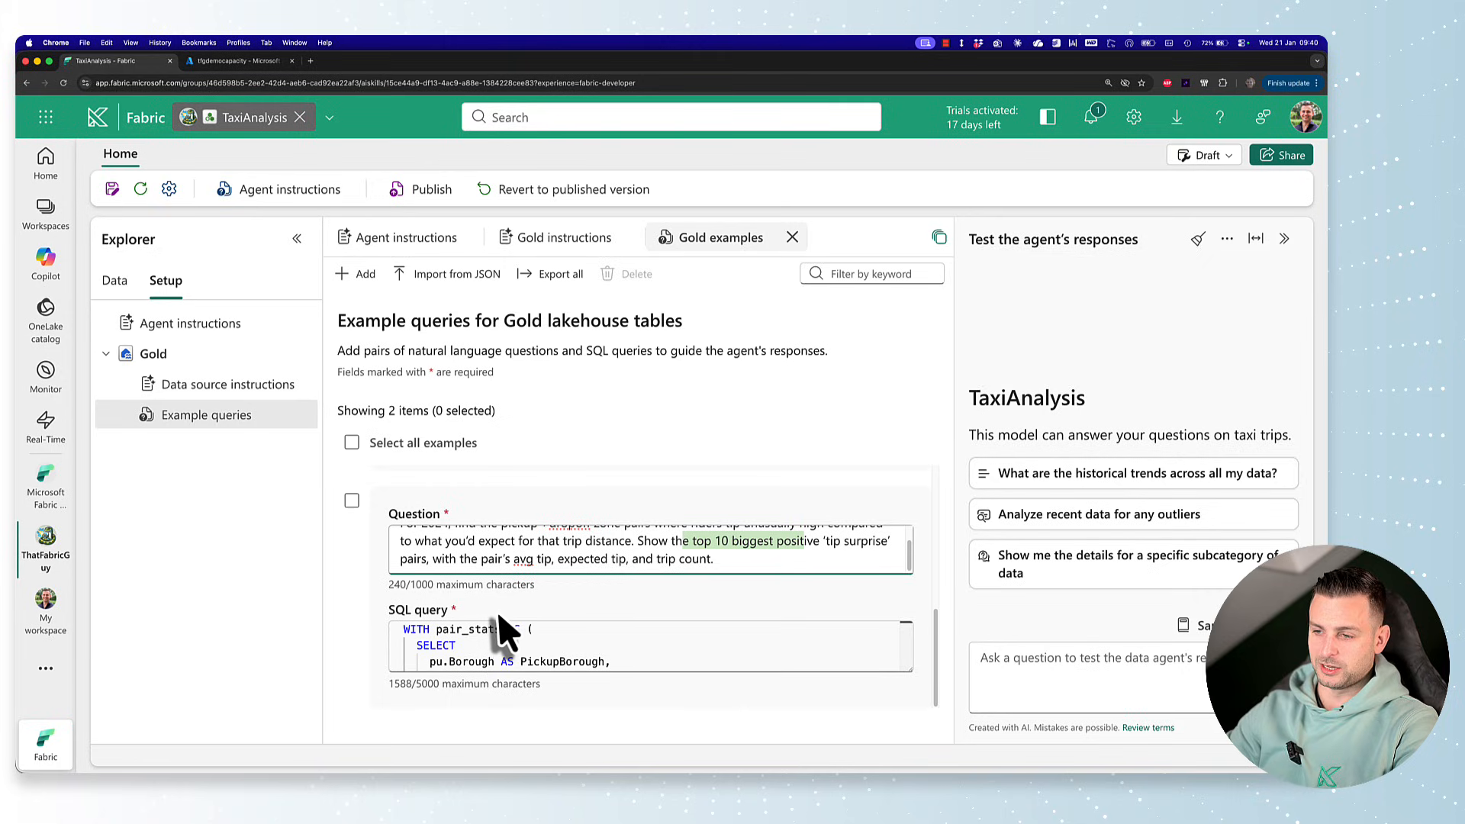
Enlarge the second example's SQL query and read through its pair_stats, tip-per-mile and final SELECT TOP 10 sections
drag(908, 670, 908, 763)
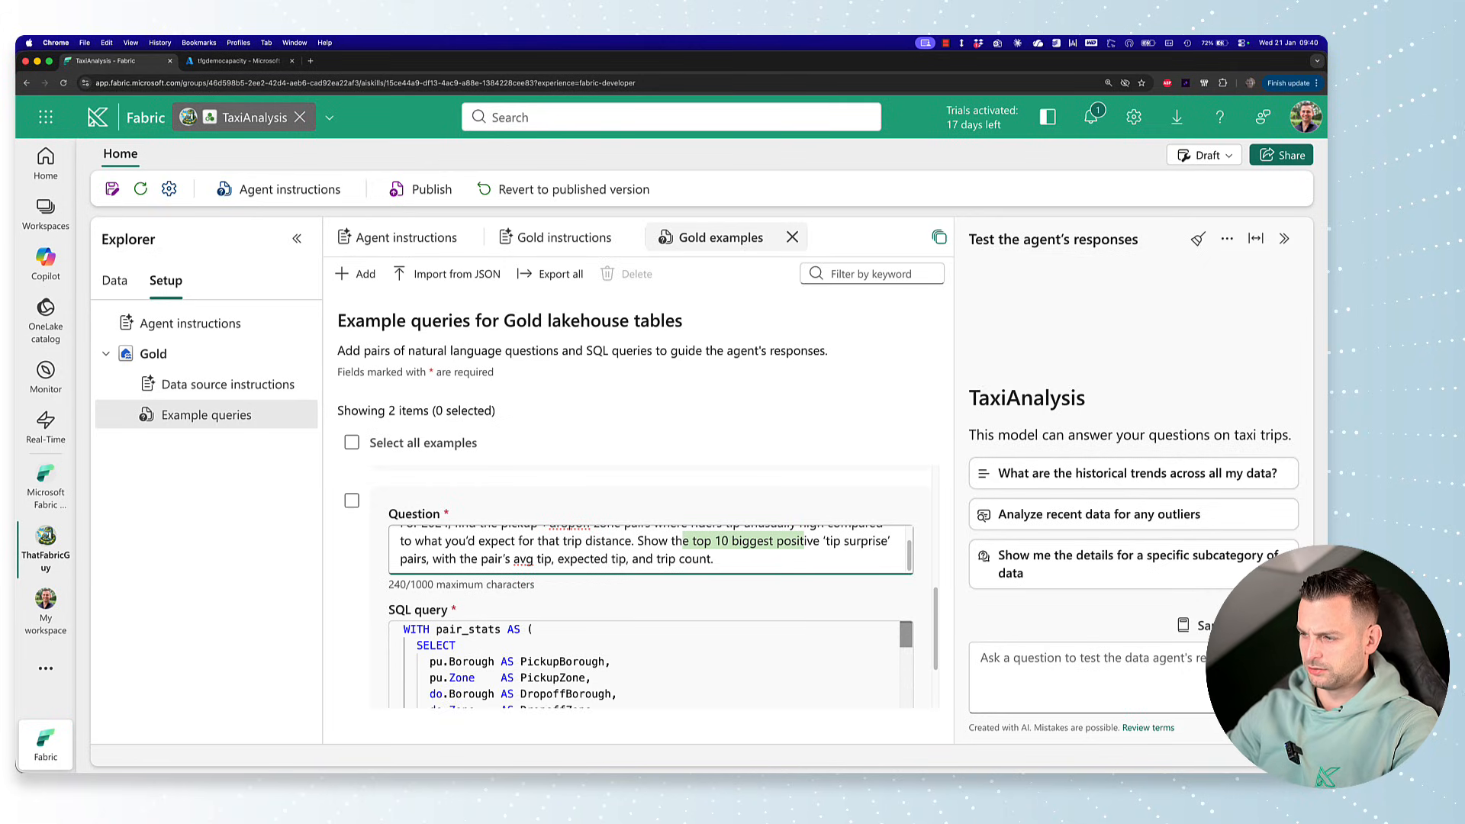
scroll(402, 607, down, 2)
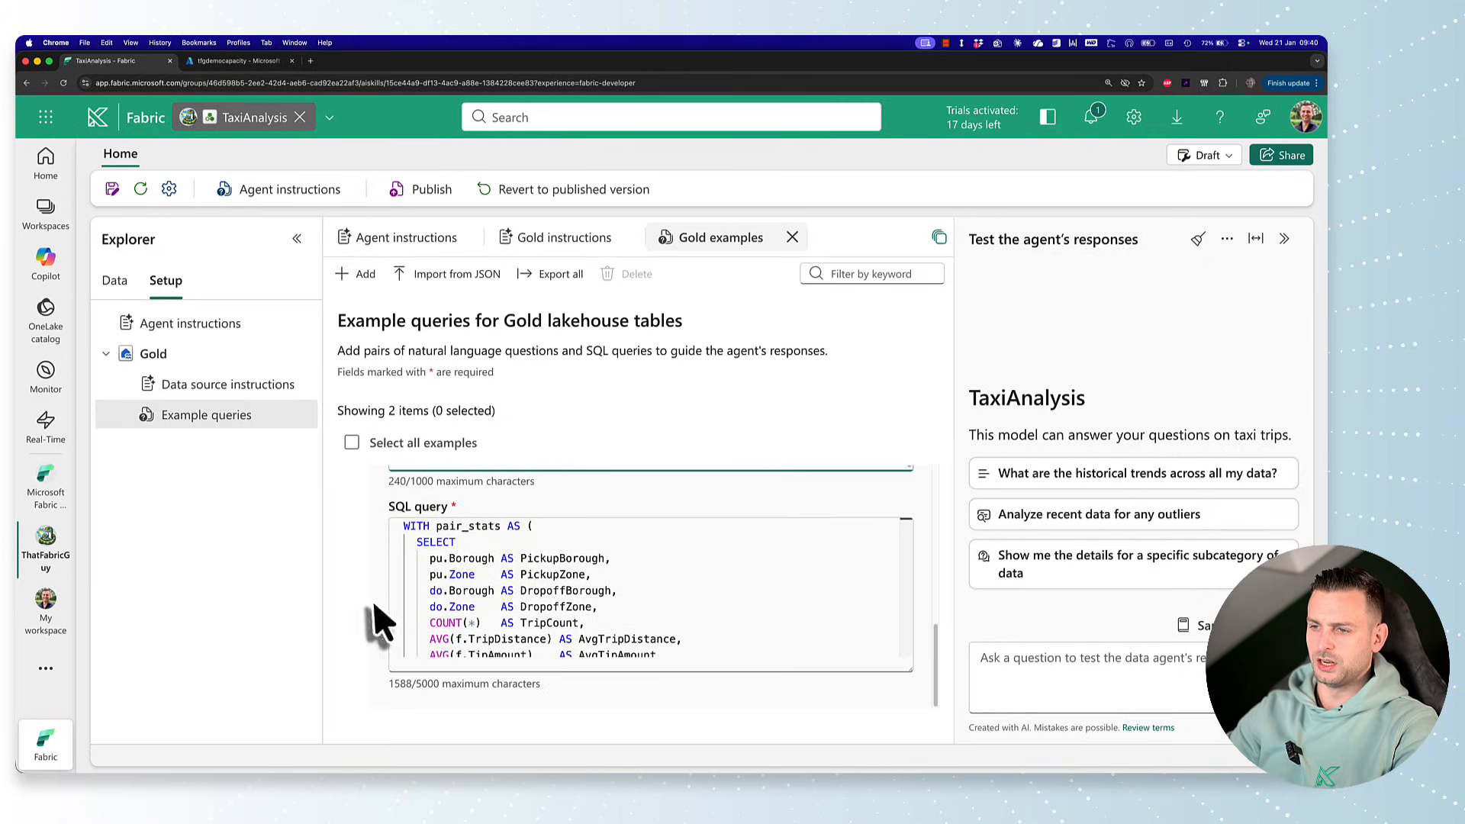
scroll(484, 580, down, 2)
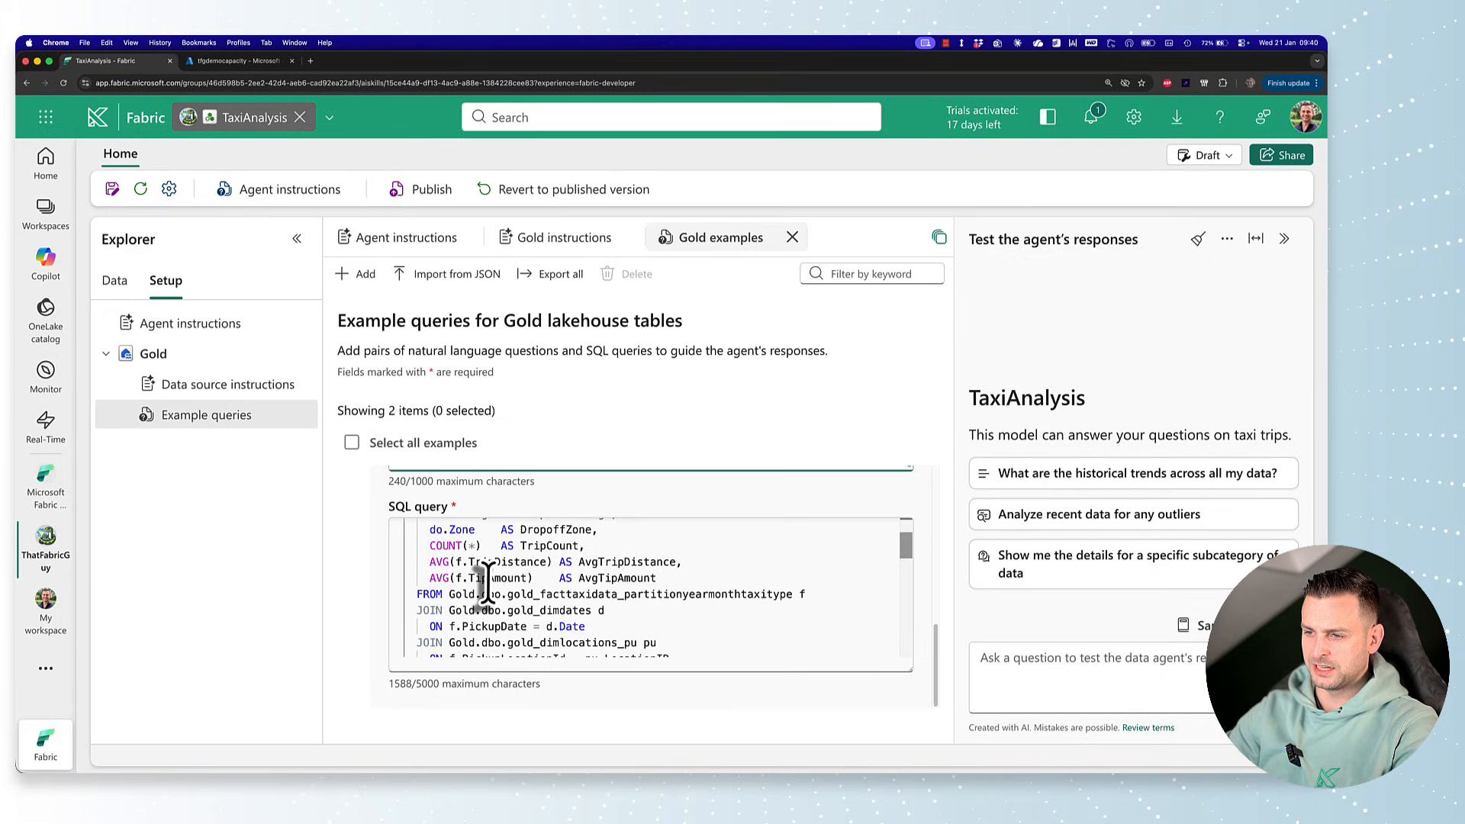
scroll(458, 548, down, 5)
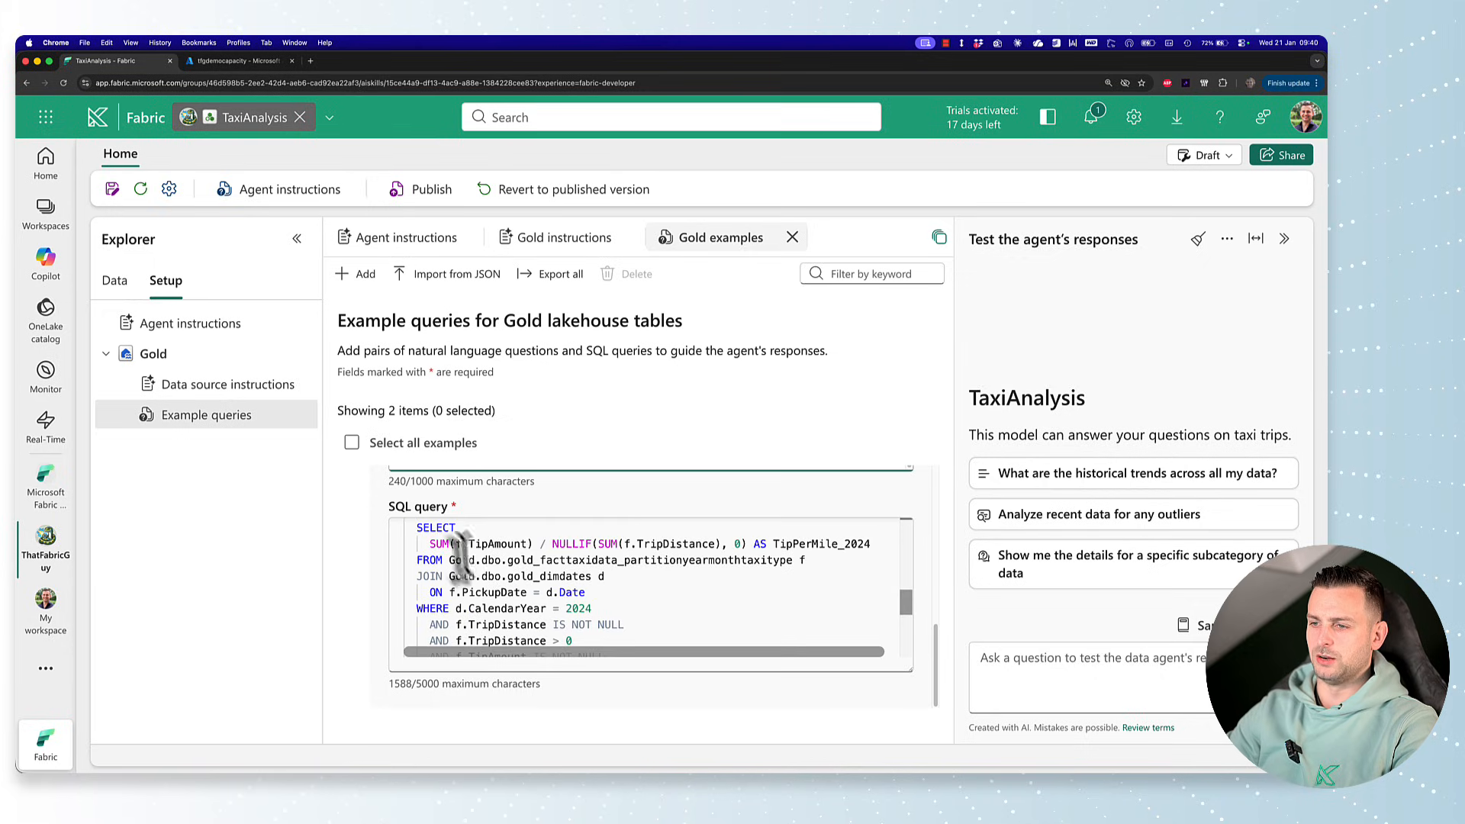
scroll(637, 564, down, 3)
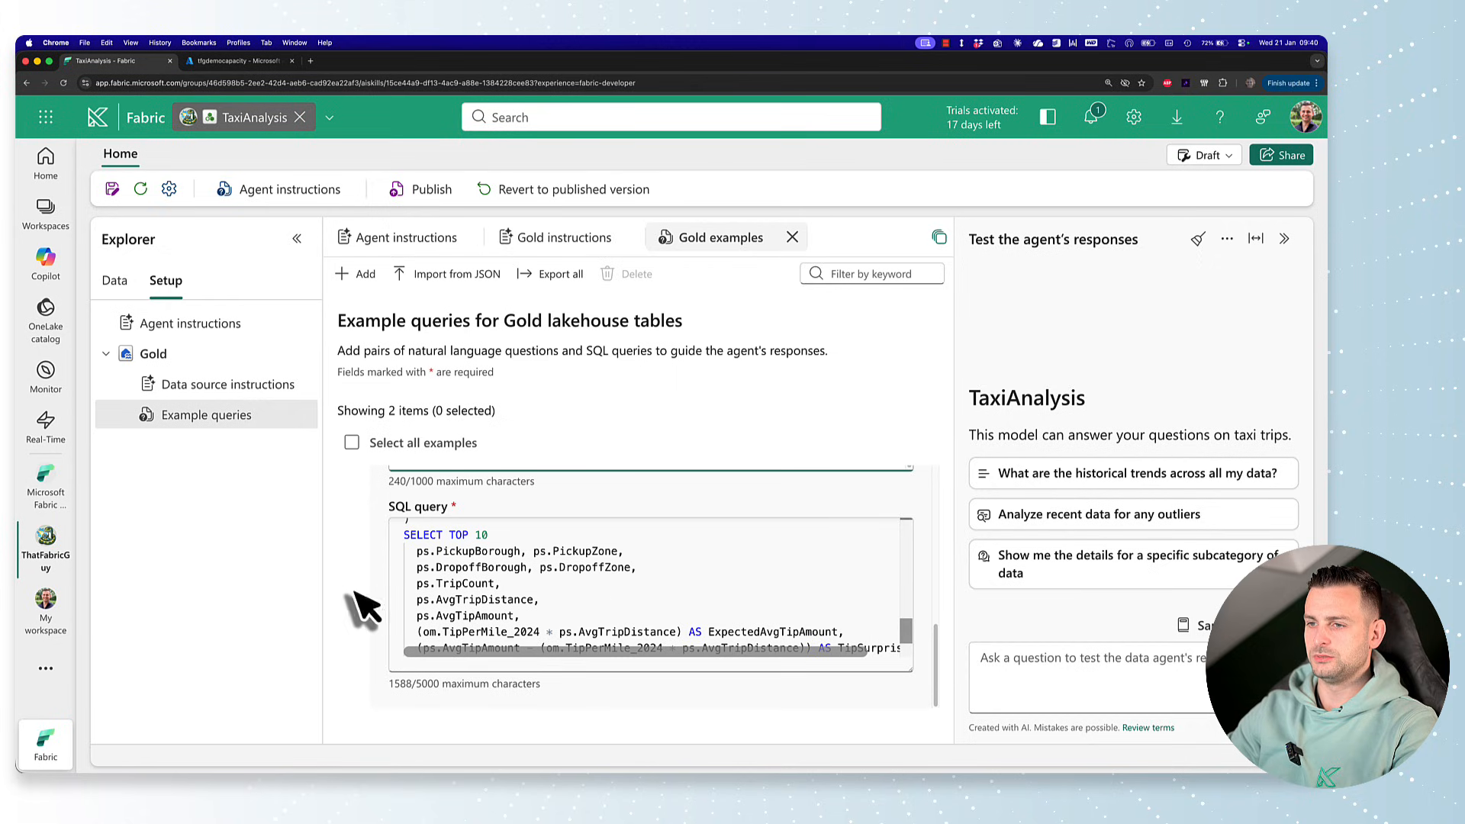
scroll(369, 524, up, 5)
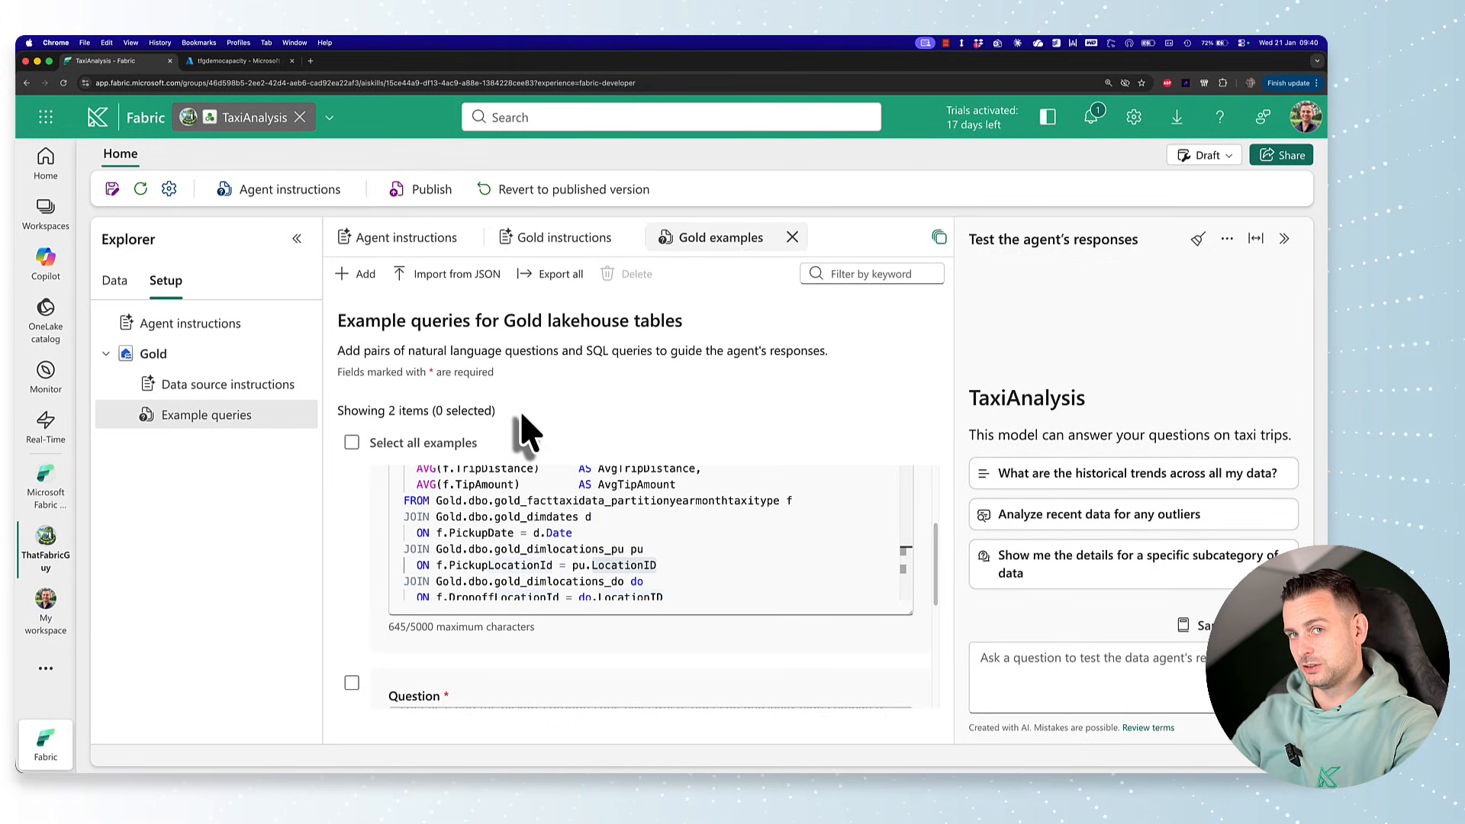
Publish the TaxiAnalysis data agent with its existing description, without publishing to the Microsoft 365 Copilot Agent Store, and dismiss the notification
click(450, 190)
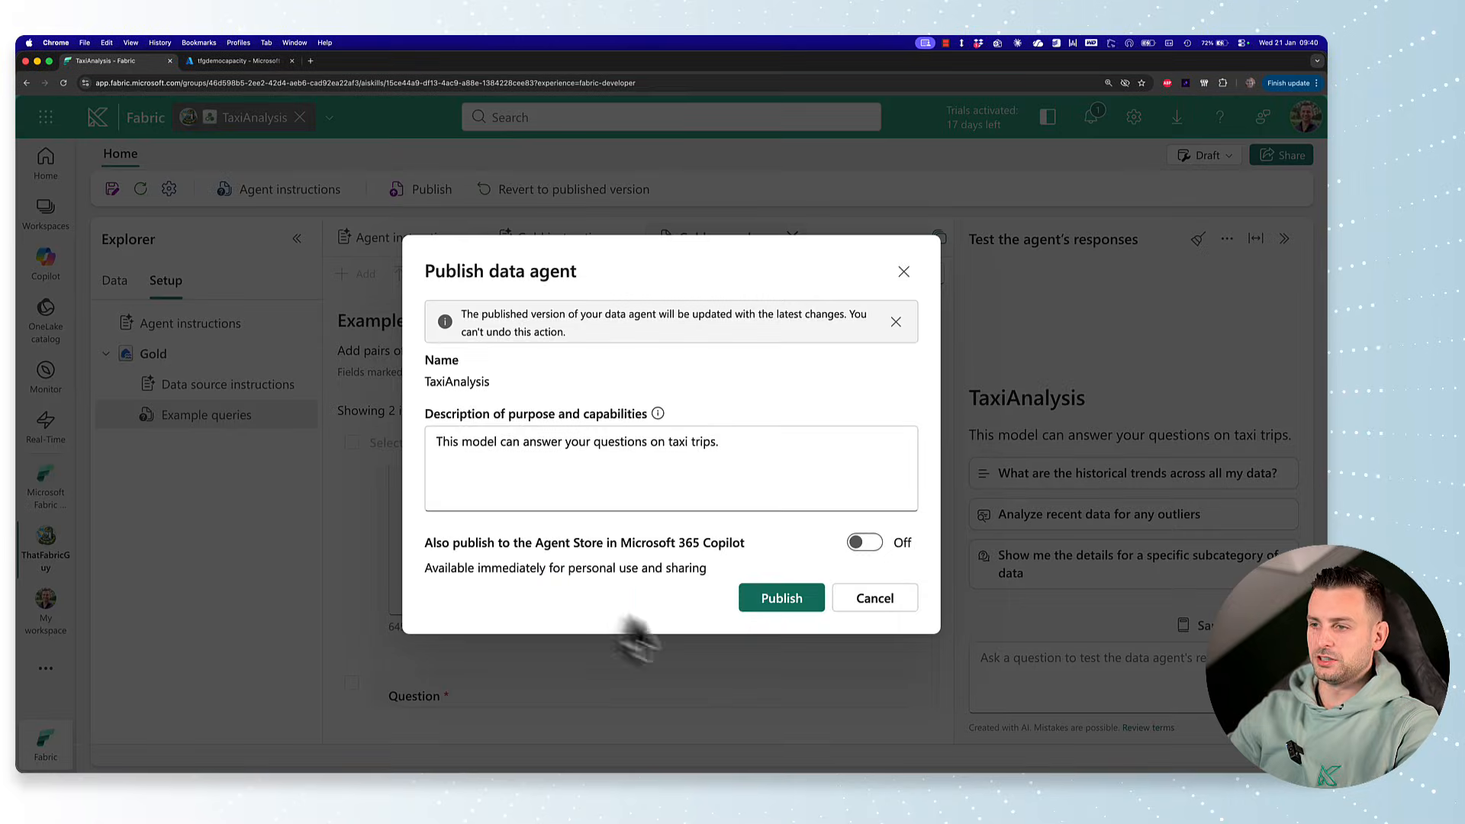
click(773, 599)
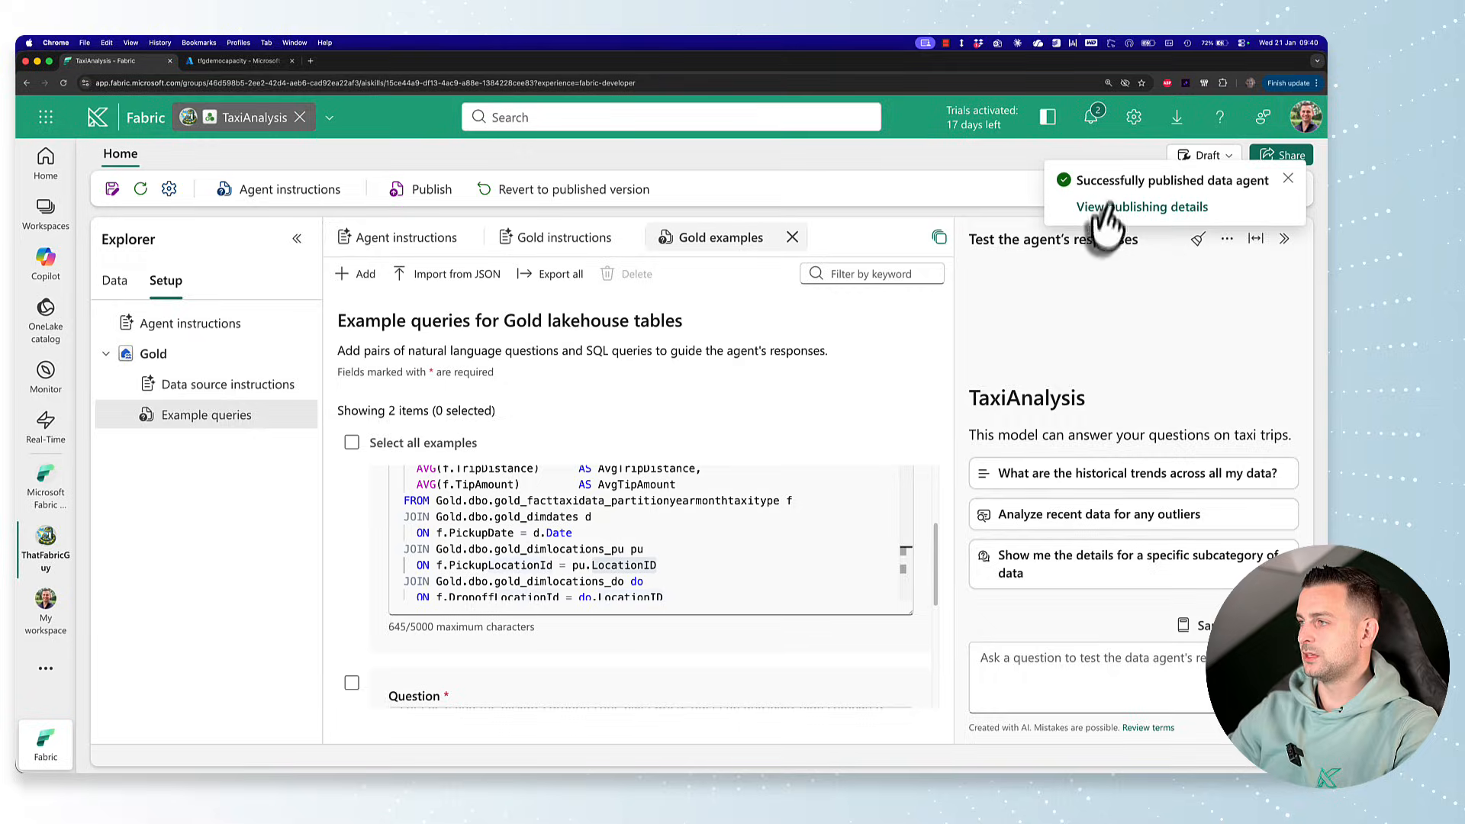
click(1288, 179)
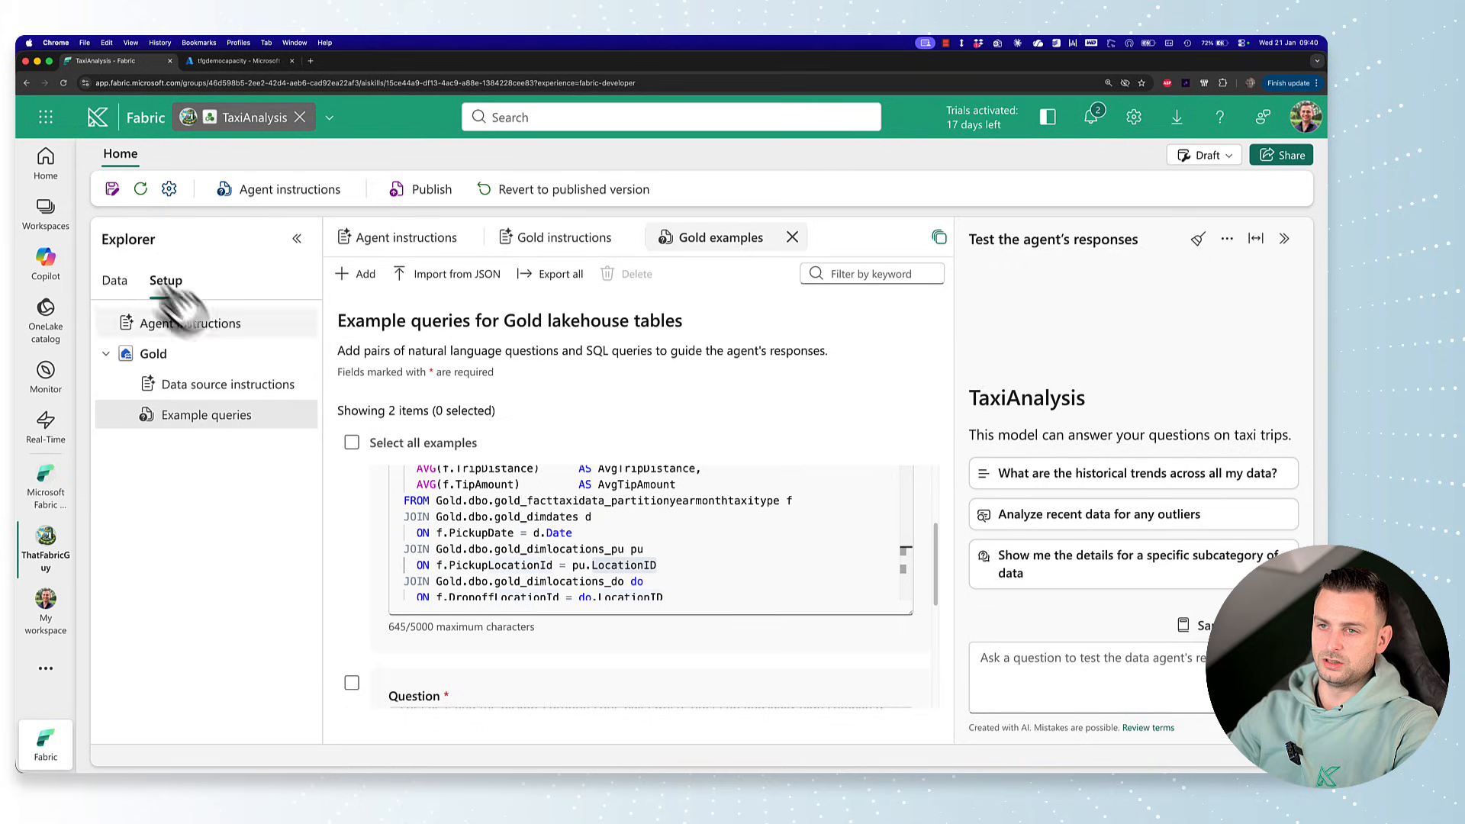
Show the agent's data sources and ask "What was the average trip distance traveled in 2023 for taxi trip originating from Manhattan?"
click(118, 284)
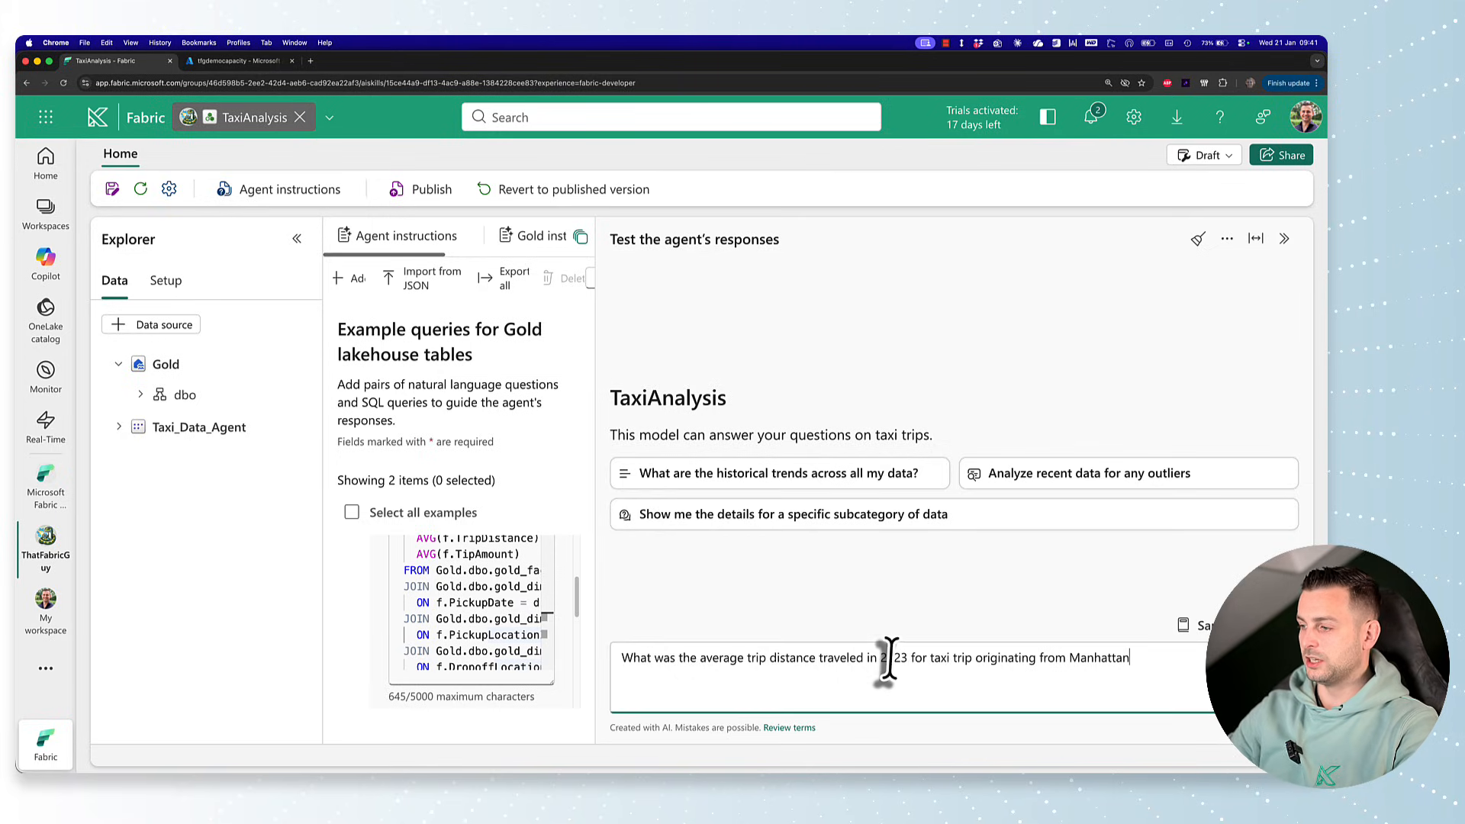
key(Return)
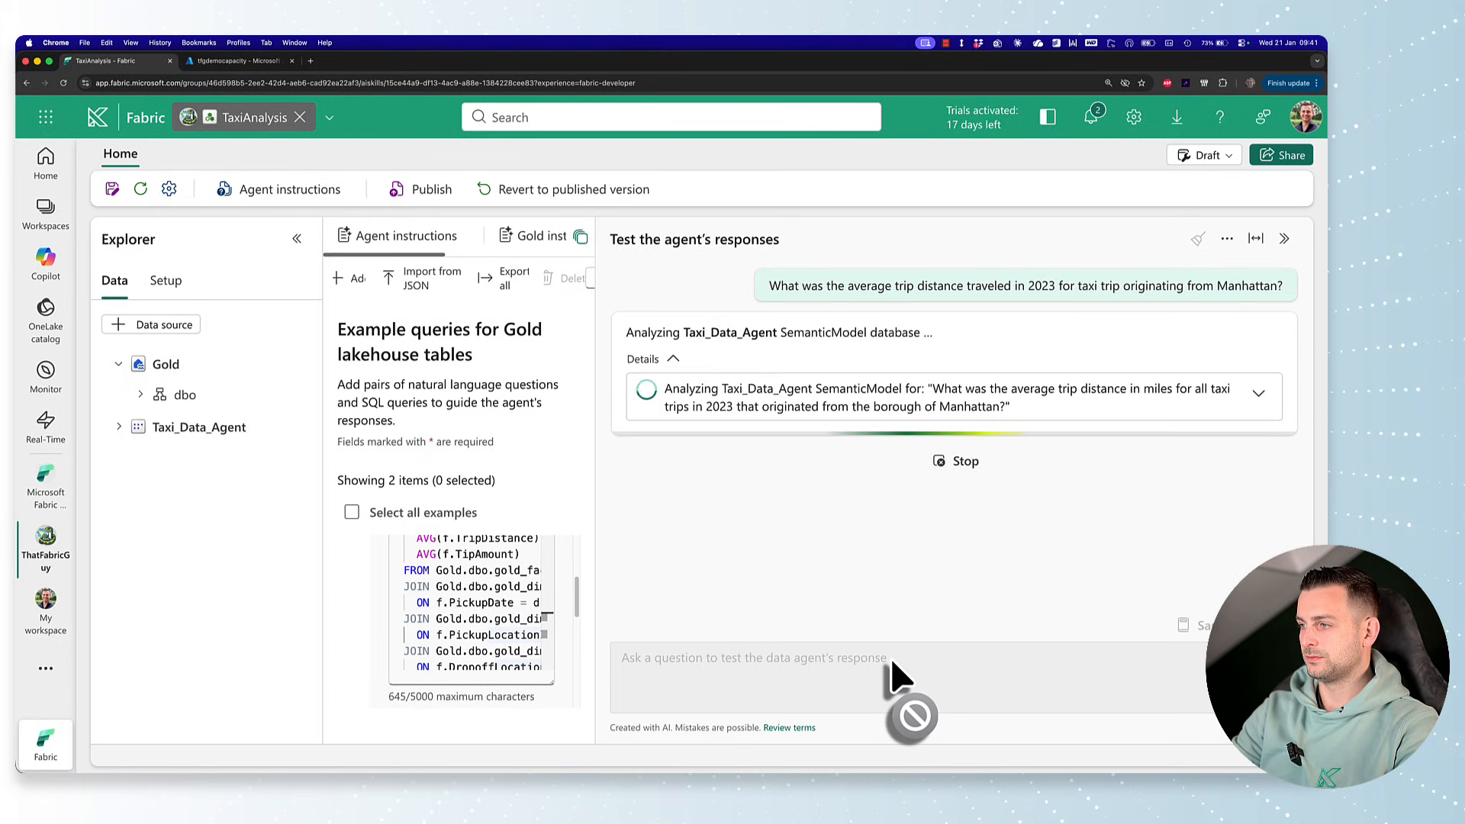
Inspect the completed analysis step behind the Manhattan answer, reading its DAX query's measure and its year and borough filters
click(1260, 394)
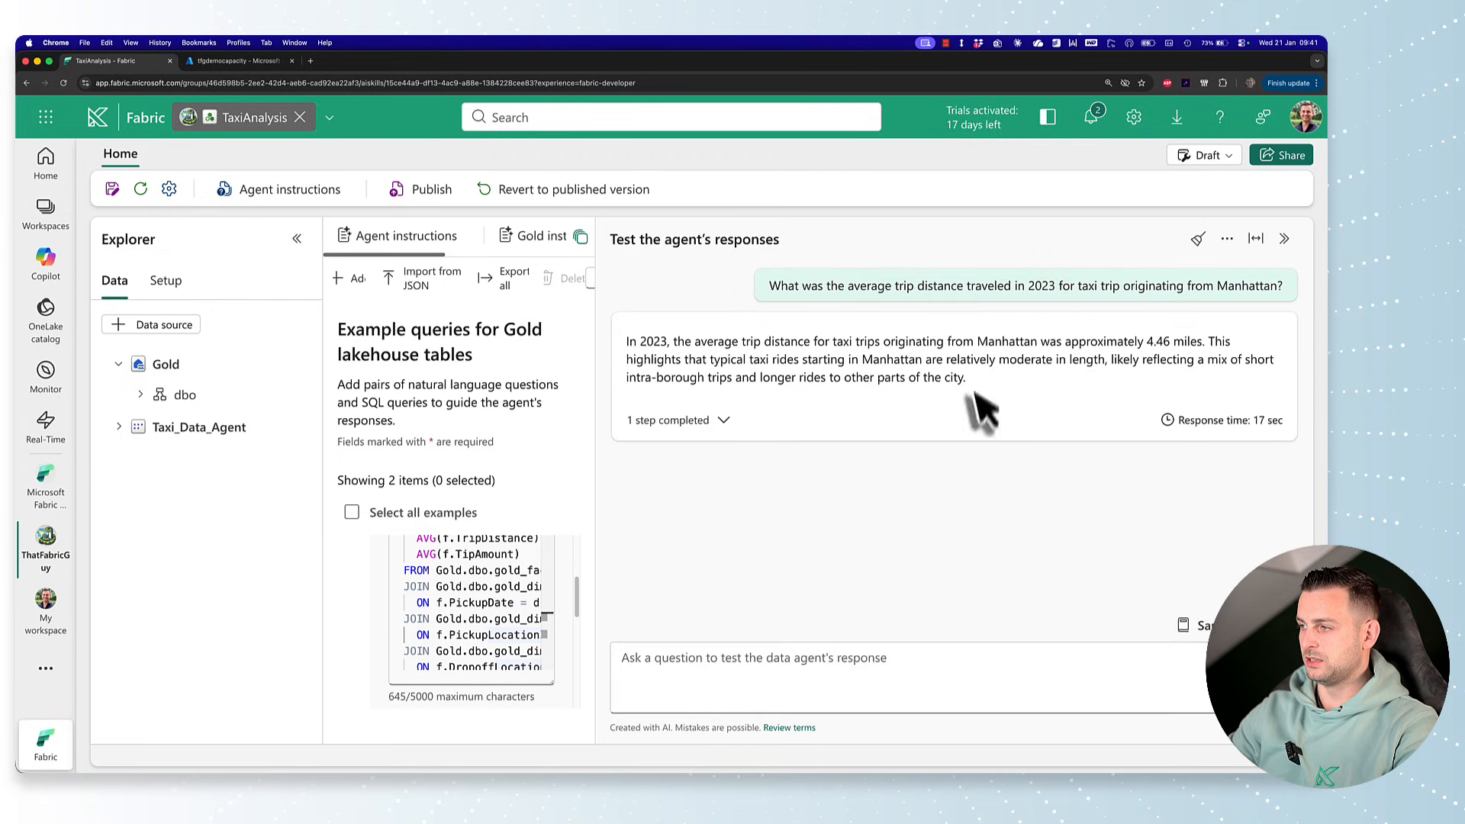
click(722, 420)
click(1259, 461)
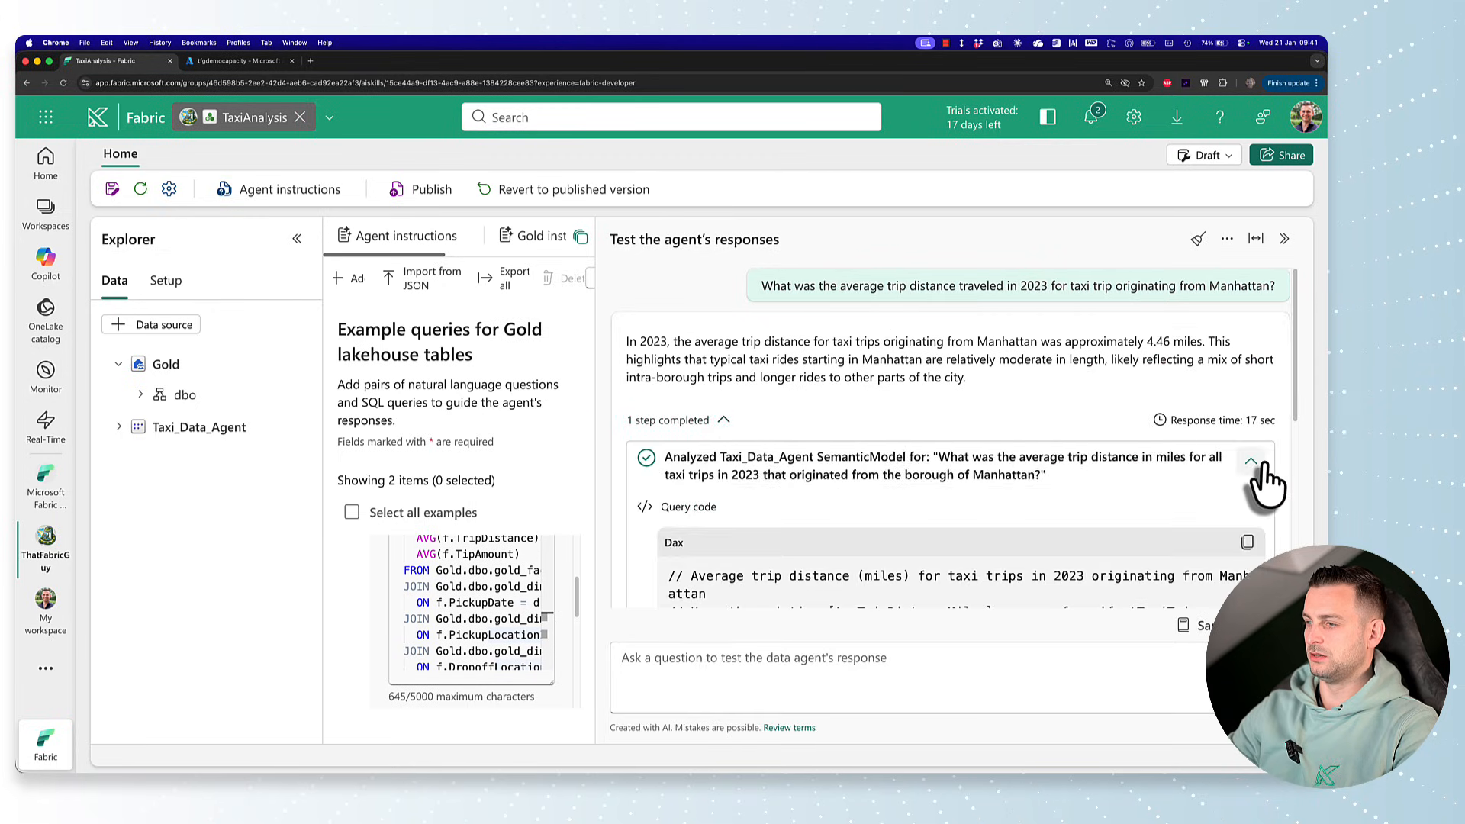
scroll(1221, 473, down, 5)
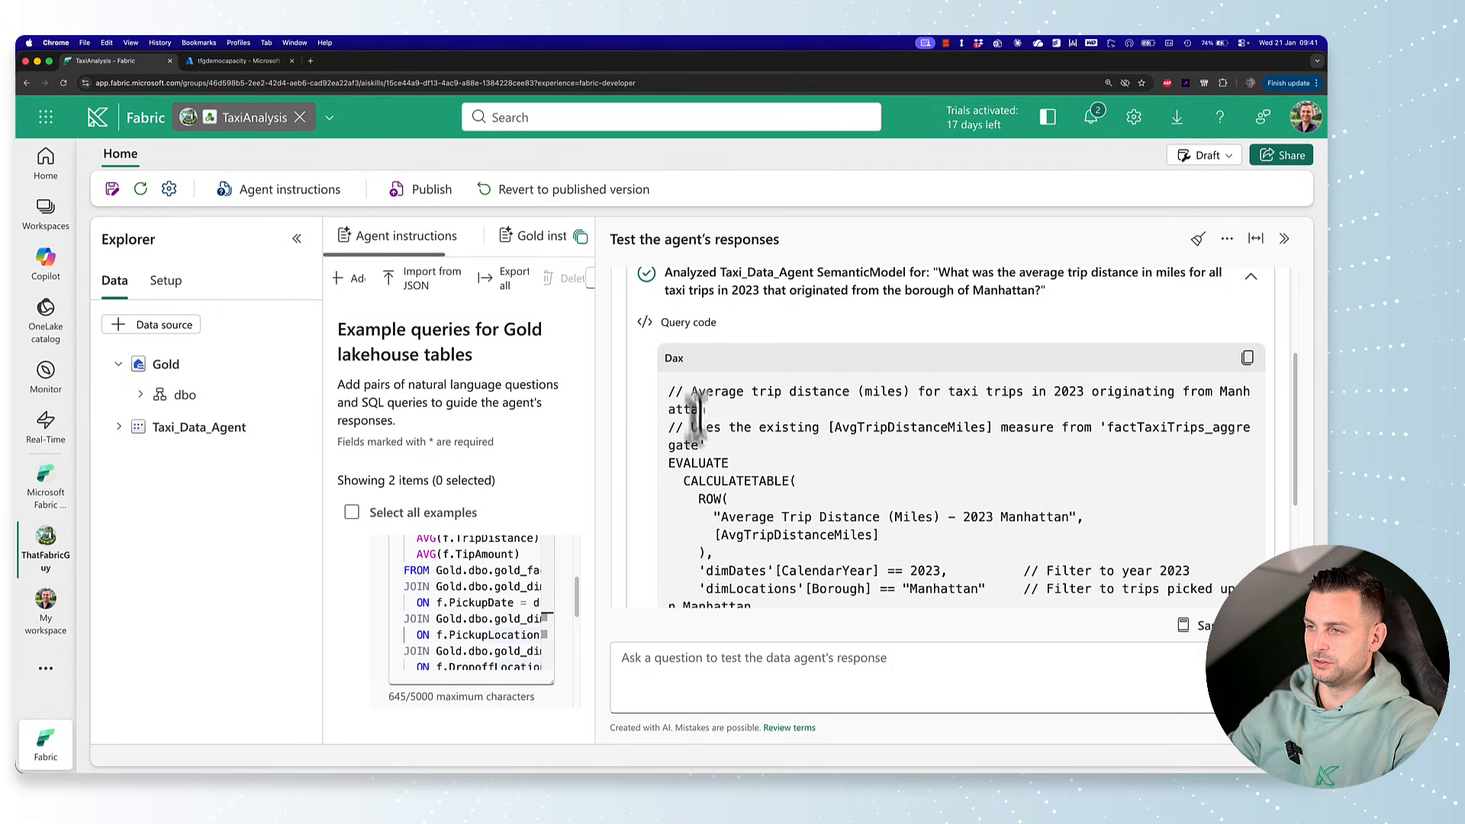
scroll(736, 458, down, 1)
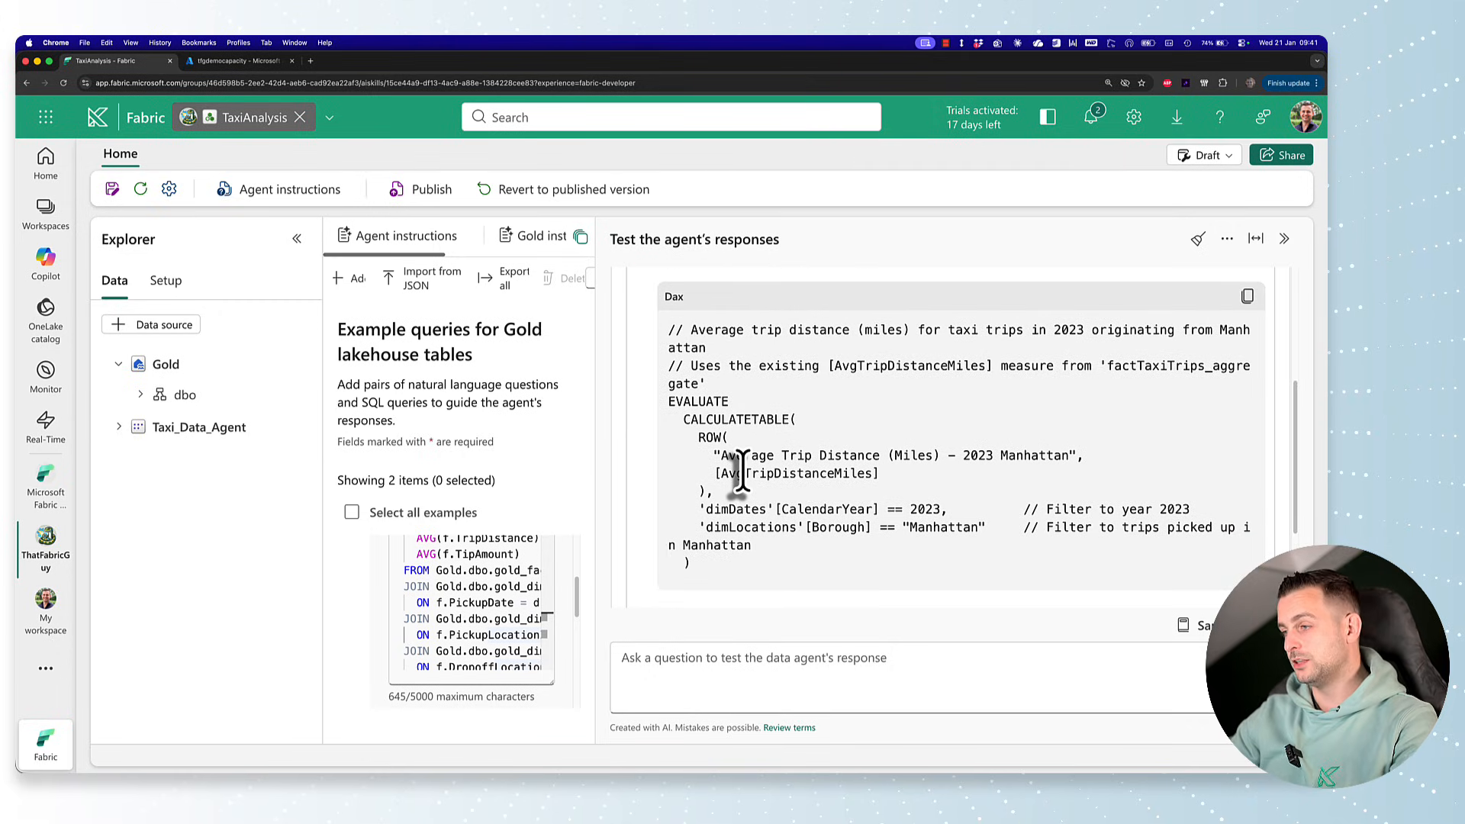
scroll(915, 427, up, 6)
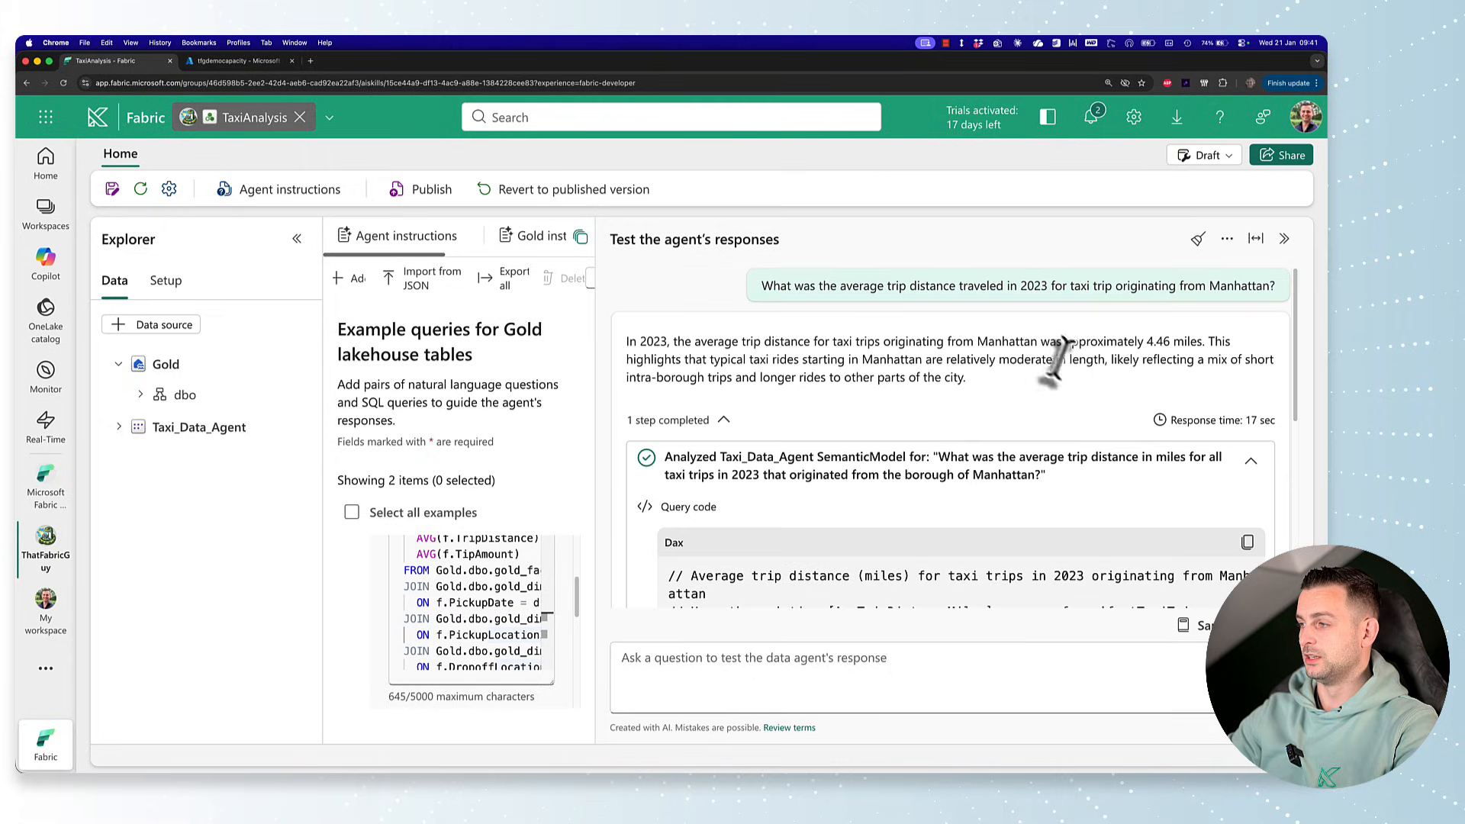
click(1259, 461)
Ask the agent "Now show the average trip distance originating in Manhattan, where the drop off location was outside Manhattan, again for 2023."
click(744, 660)
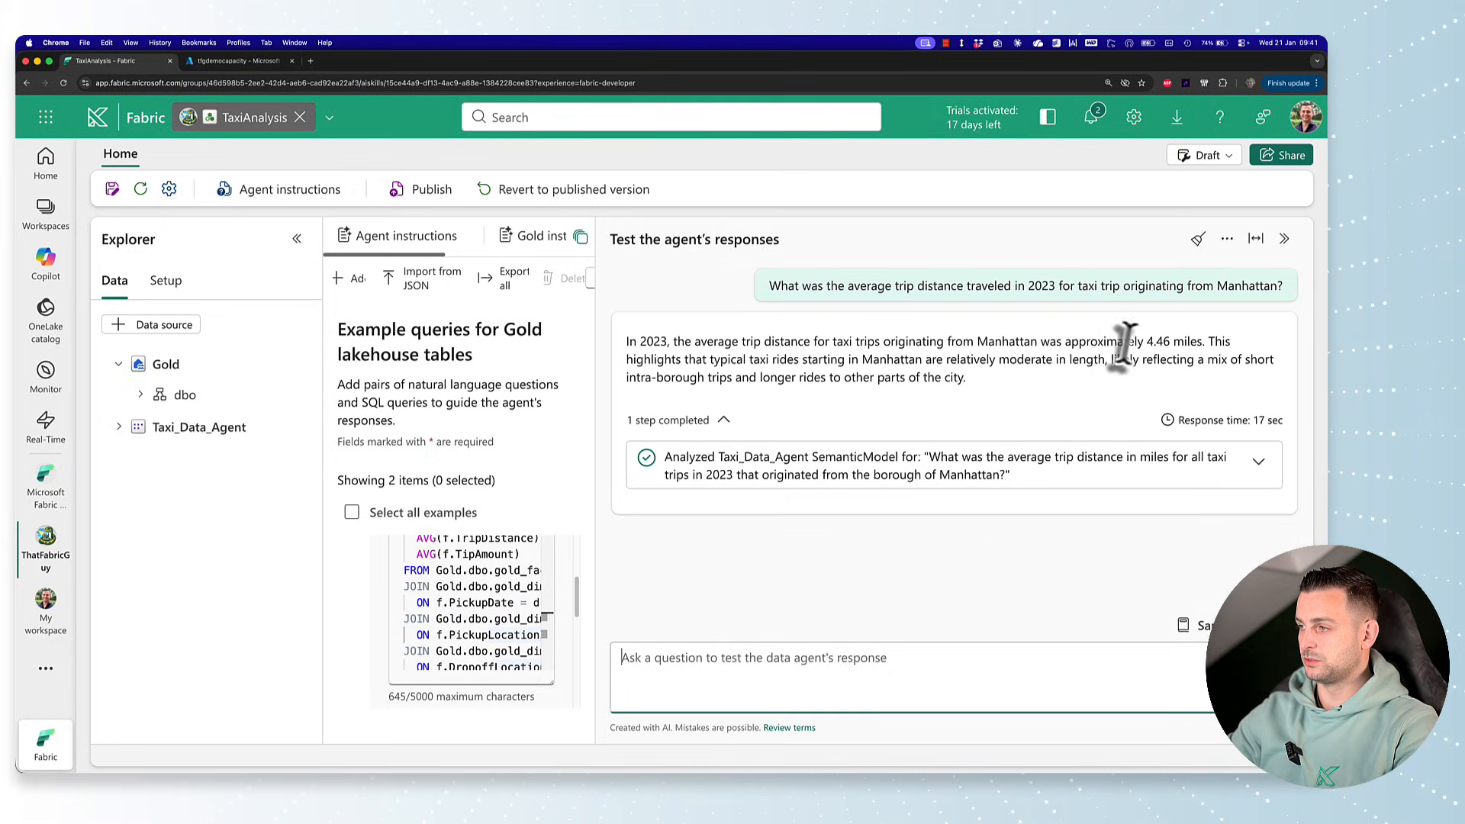
drag(1147, 341, 1184, 343)
click(755, 662)
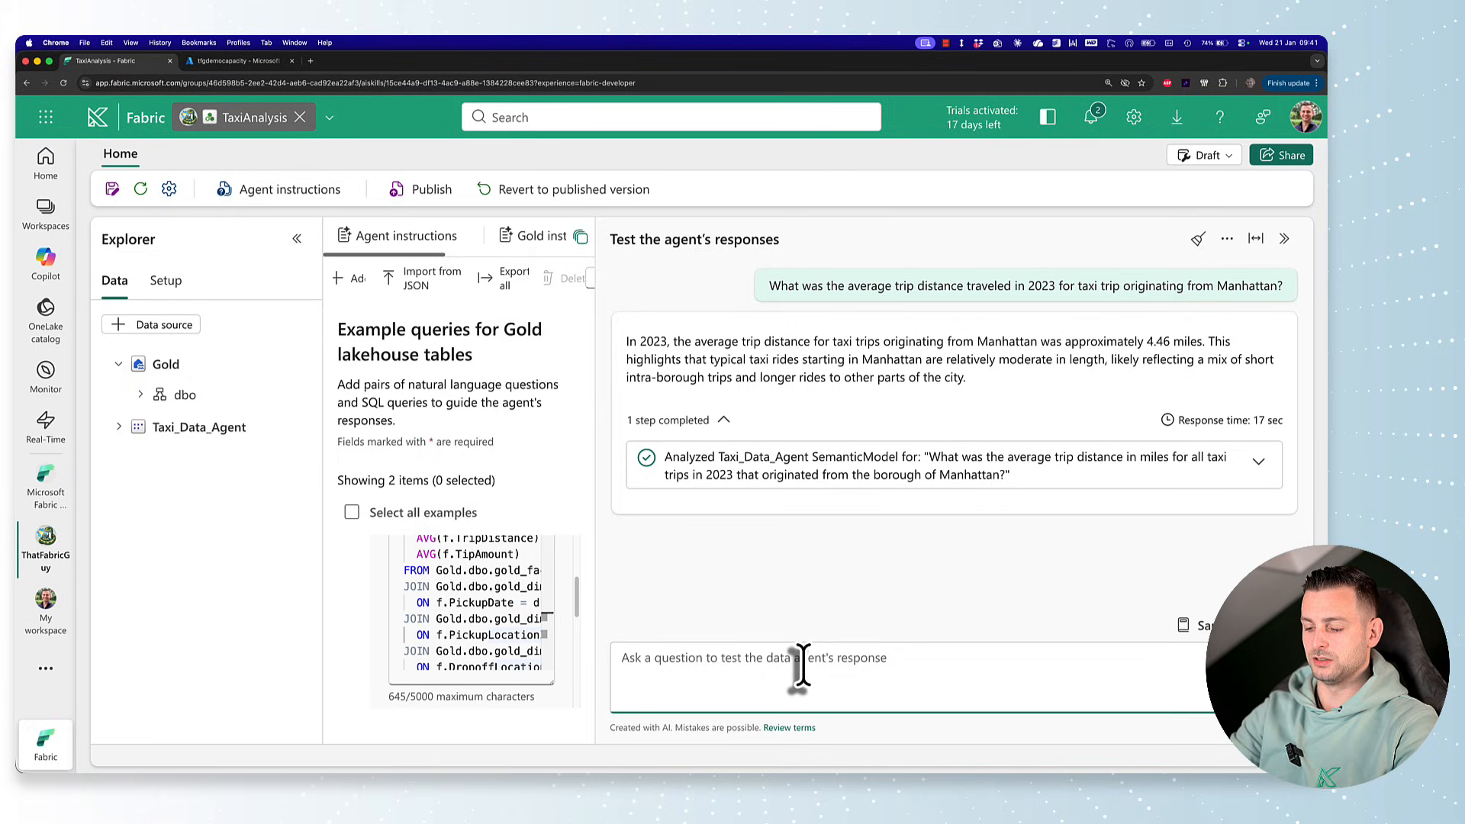
text(Now show the average)
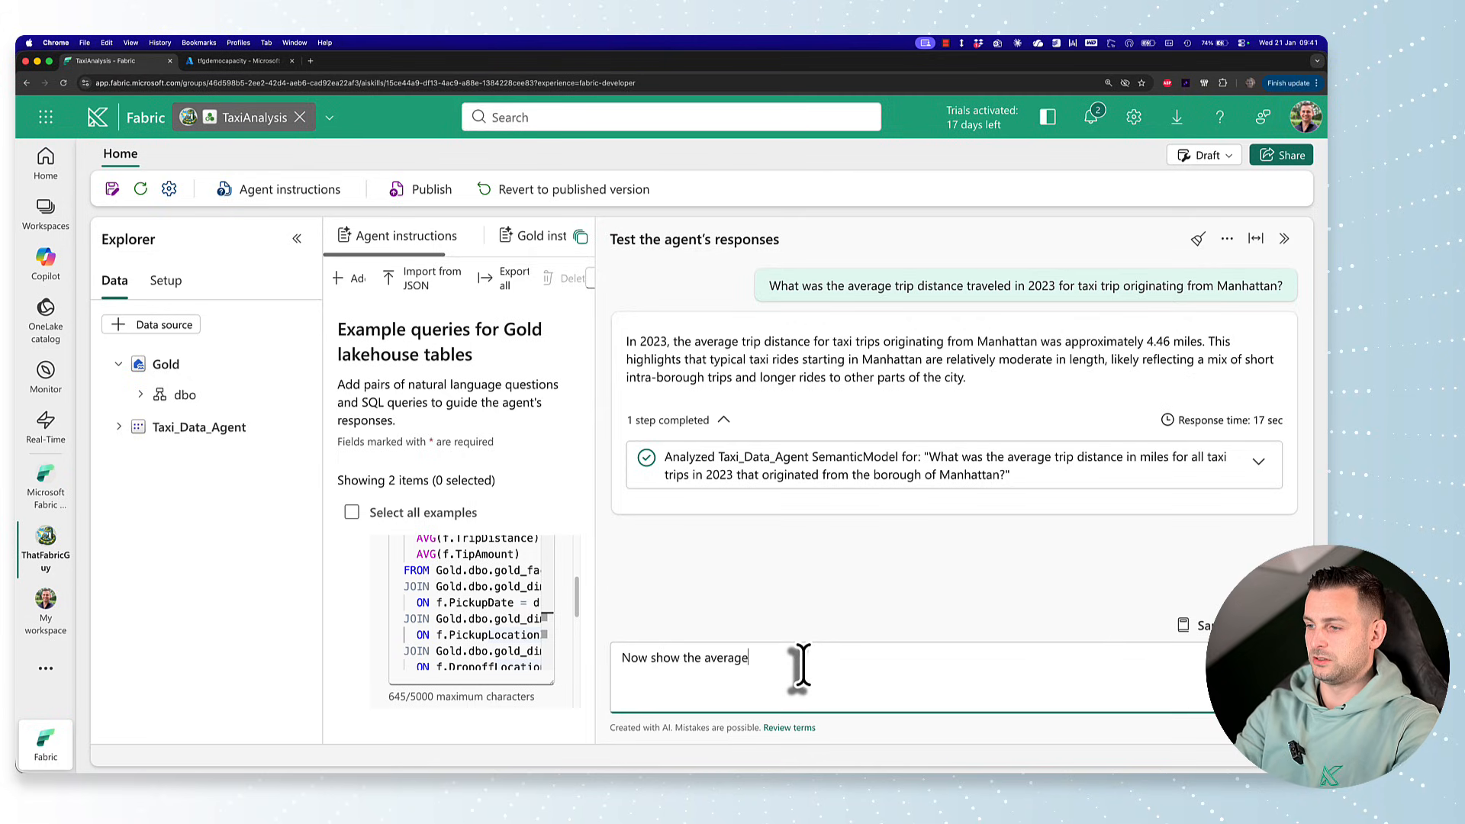
key(Return)
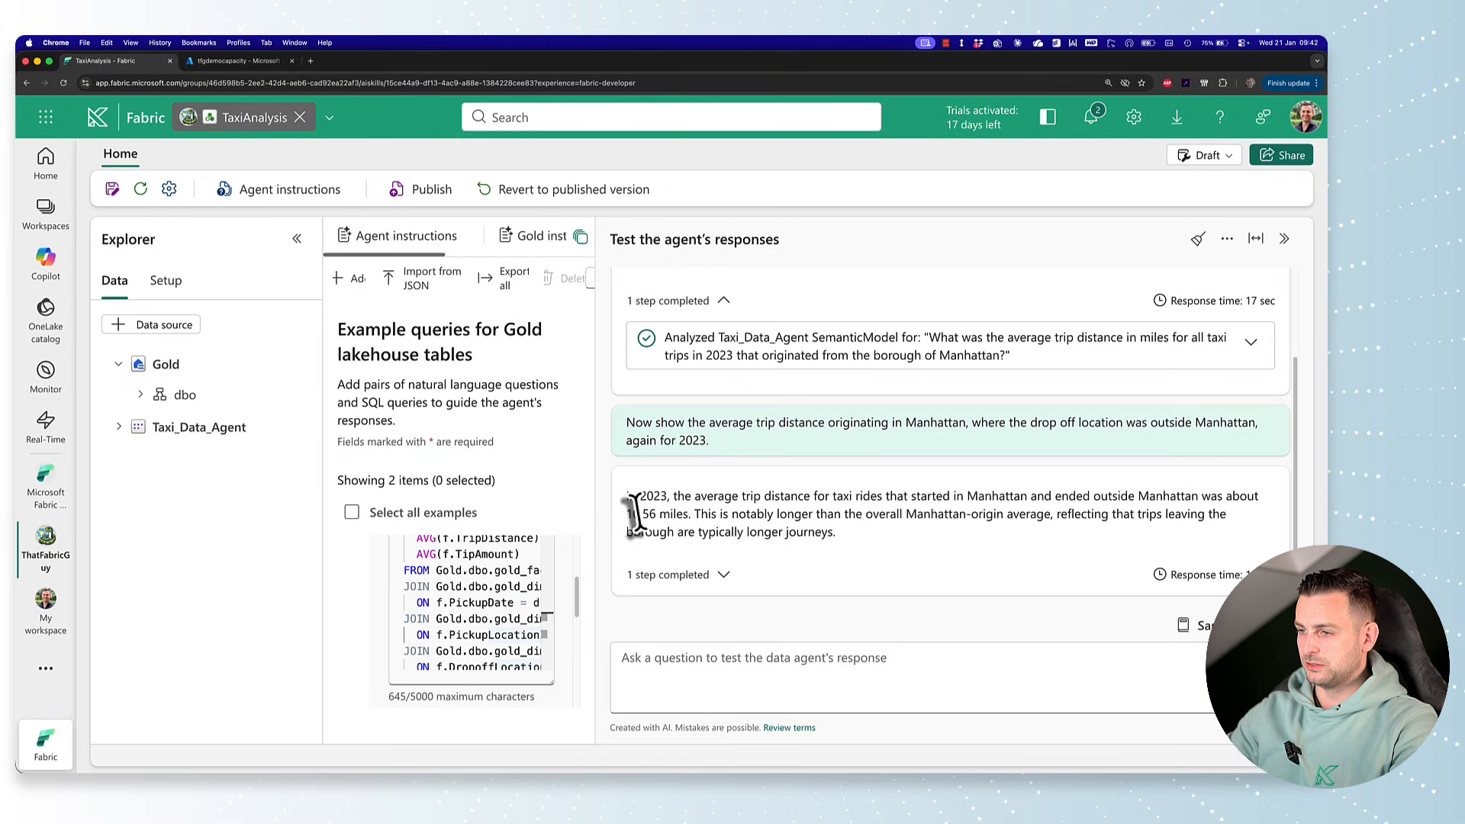
Read the follow-up answer and expand its completed Gold Lakehouse analysis step to show the SQL query code
drag(732, 515, 943, 517)
click(943, 519)
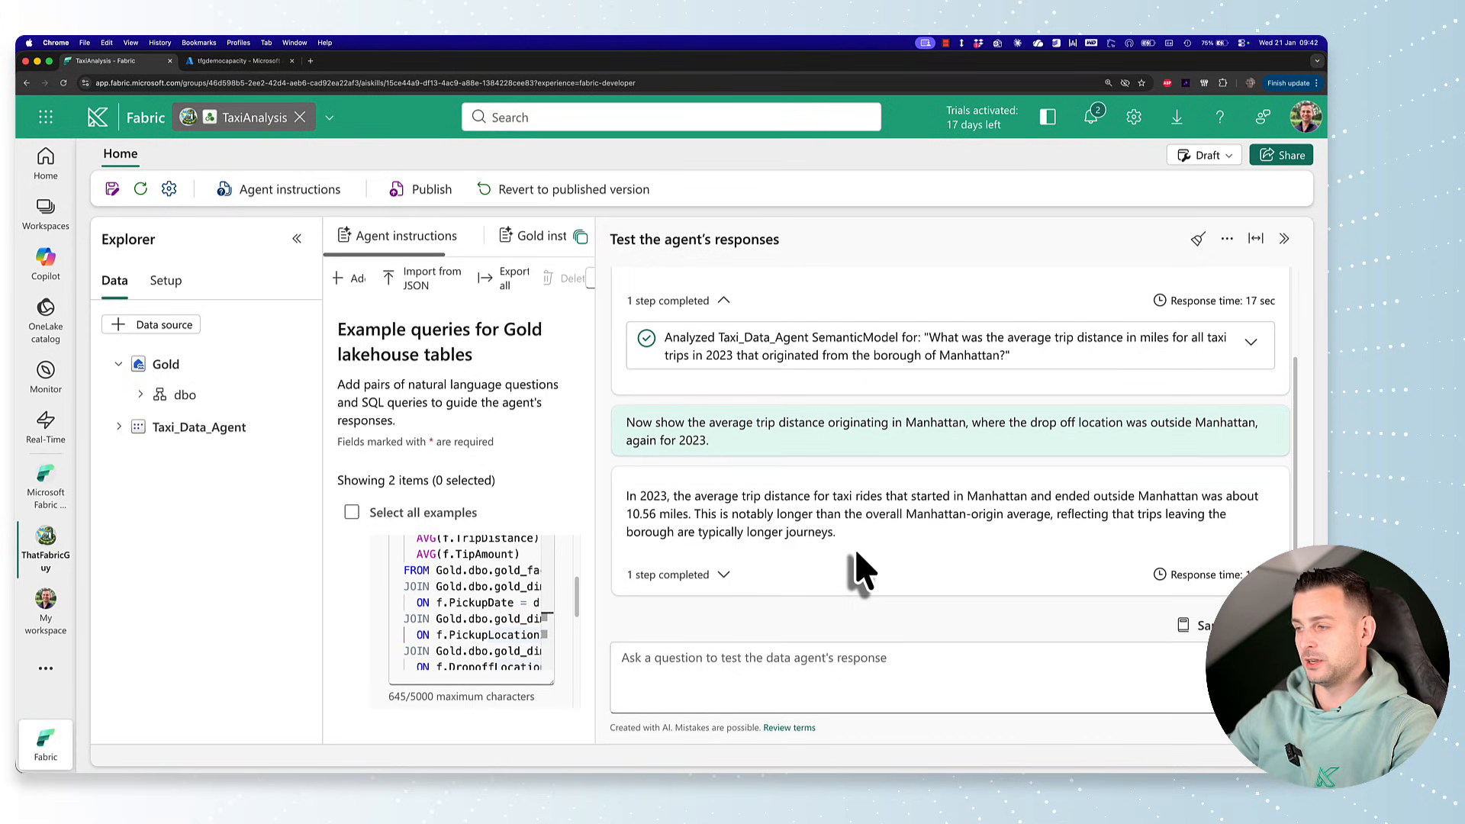
click(725, 575)
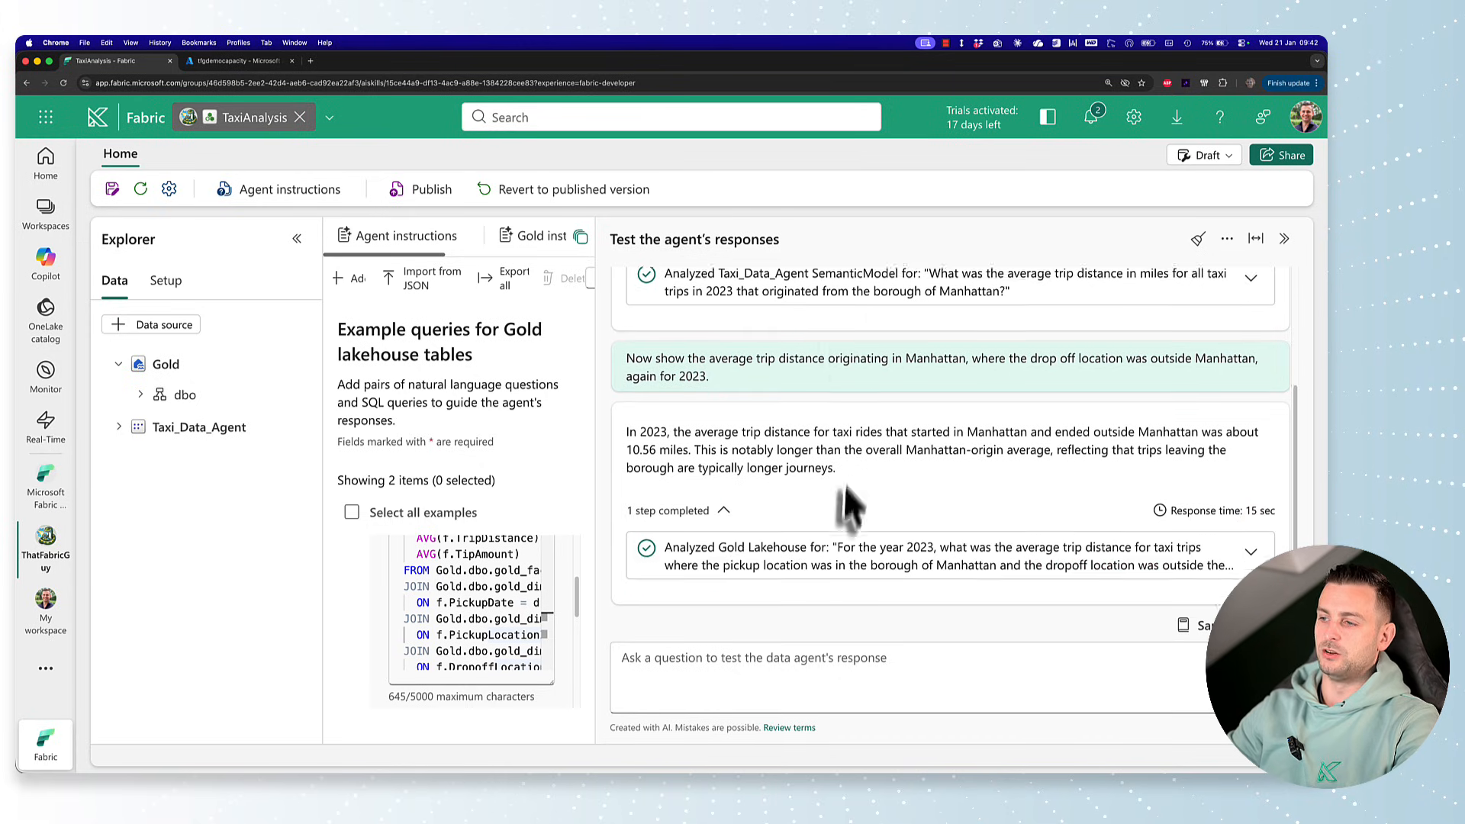
click(1250, 543)
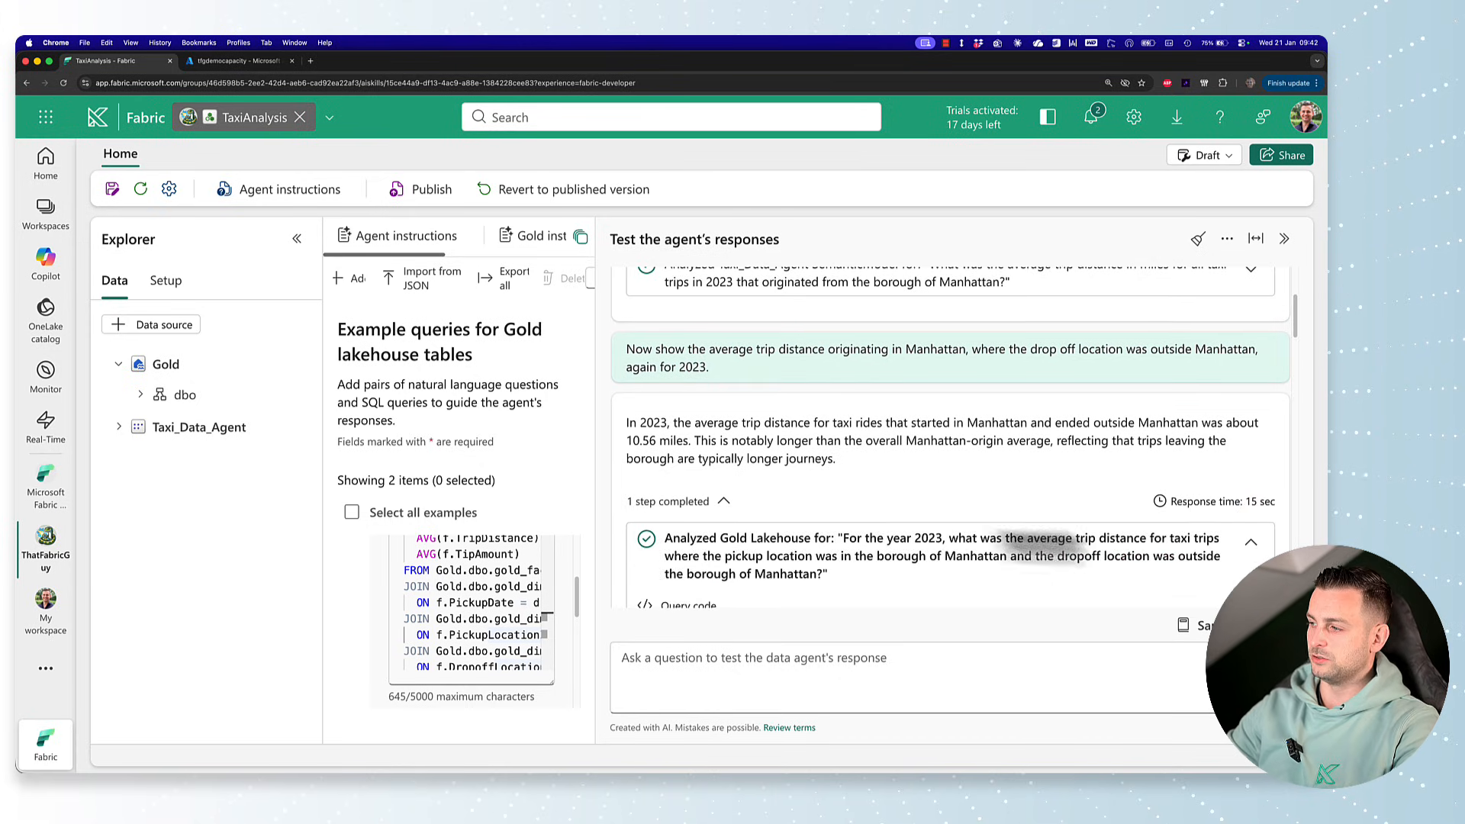
scroll(785, 386, down, 5)
scroll(950, 587, up, 1)
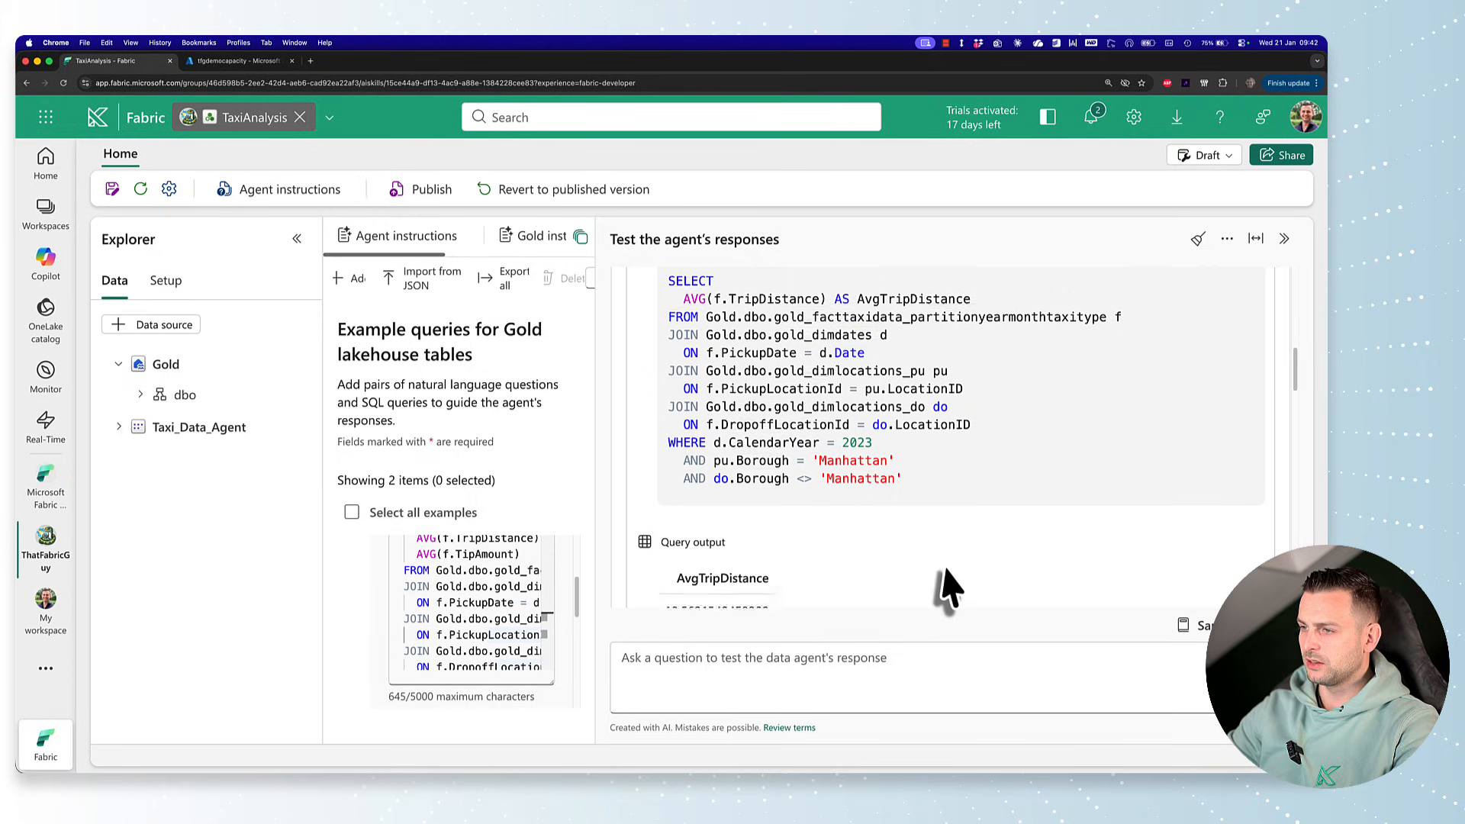
scroll(950, 588, up, 2)
Read through the generated SQL query's average, fact table, date and location joins, and its year, pickup borough and drop-off borough filters
drag(683, 398, 980, 403)
drag(888, 417, 1122, 416)
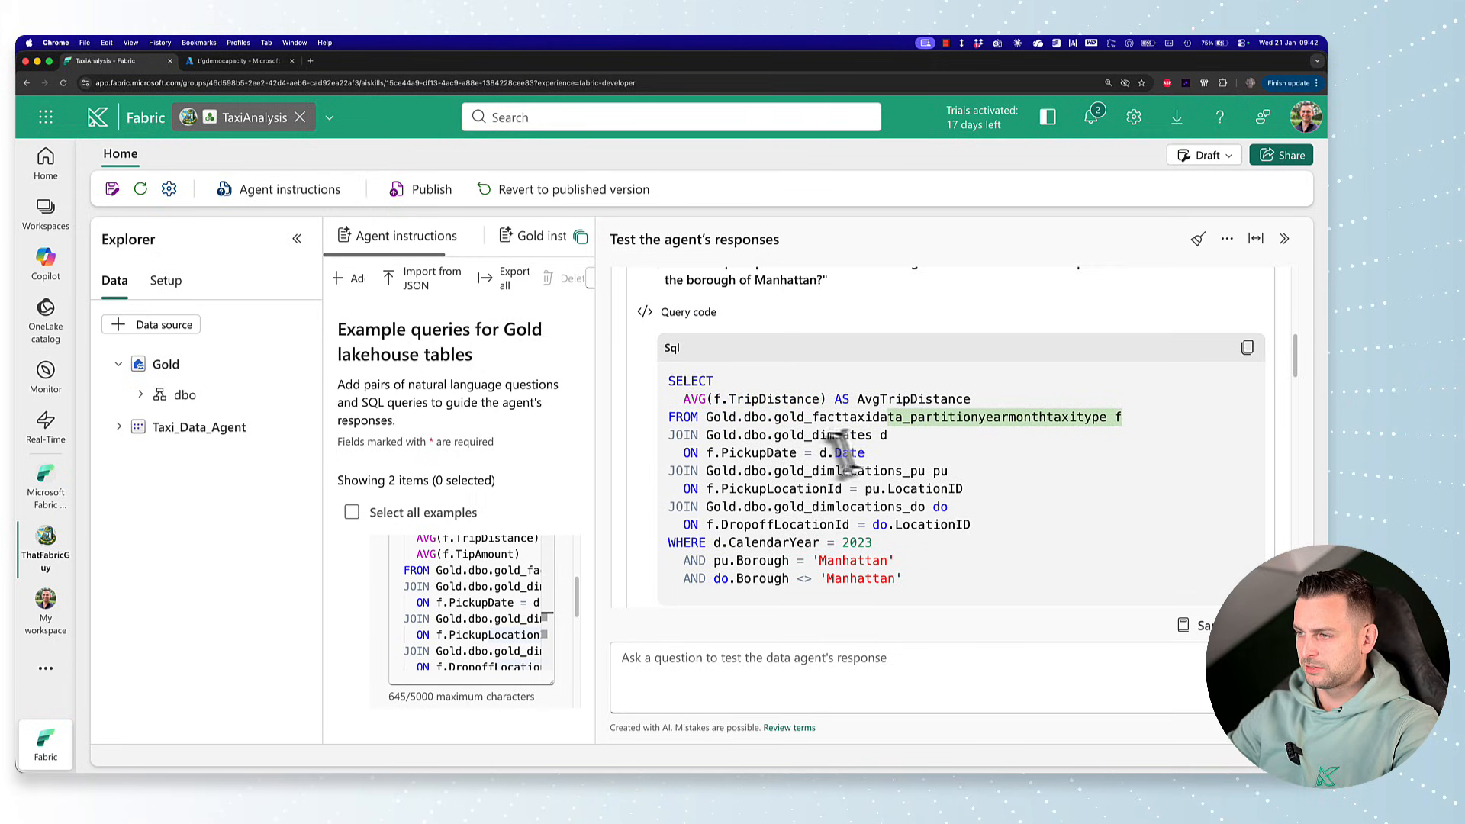
drag(813, 435, 866, 455)
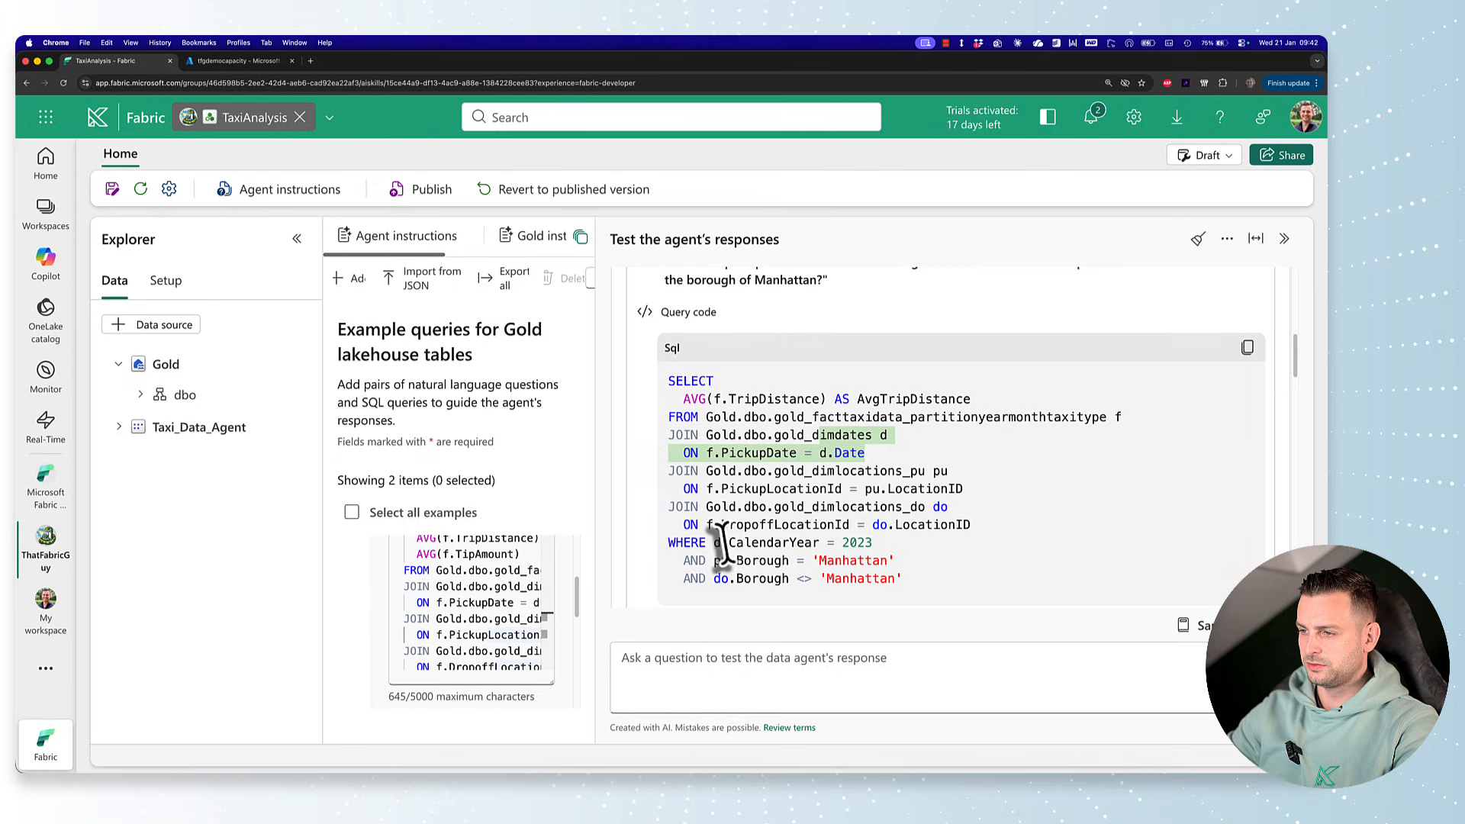
drag(729, 543, 884, 562)
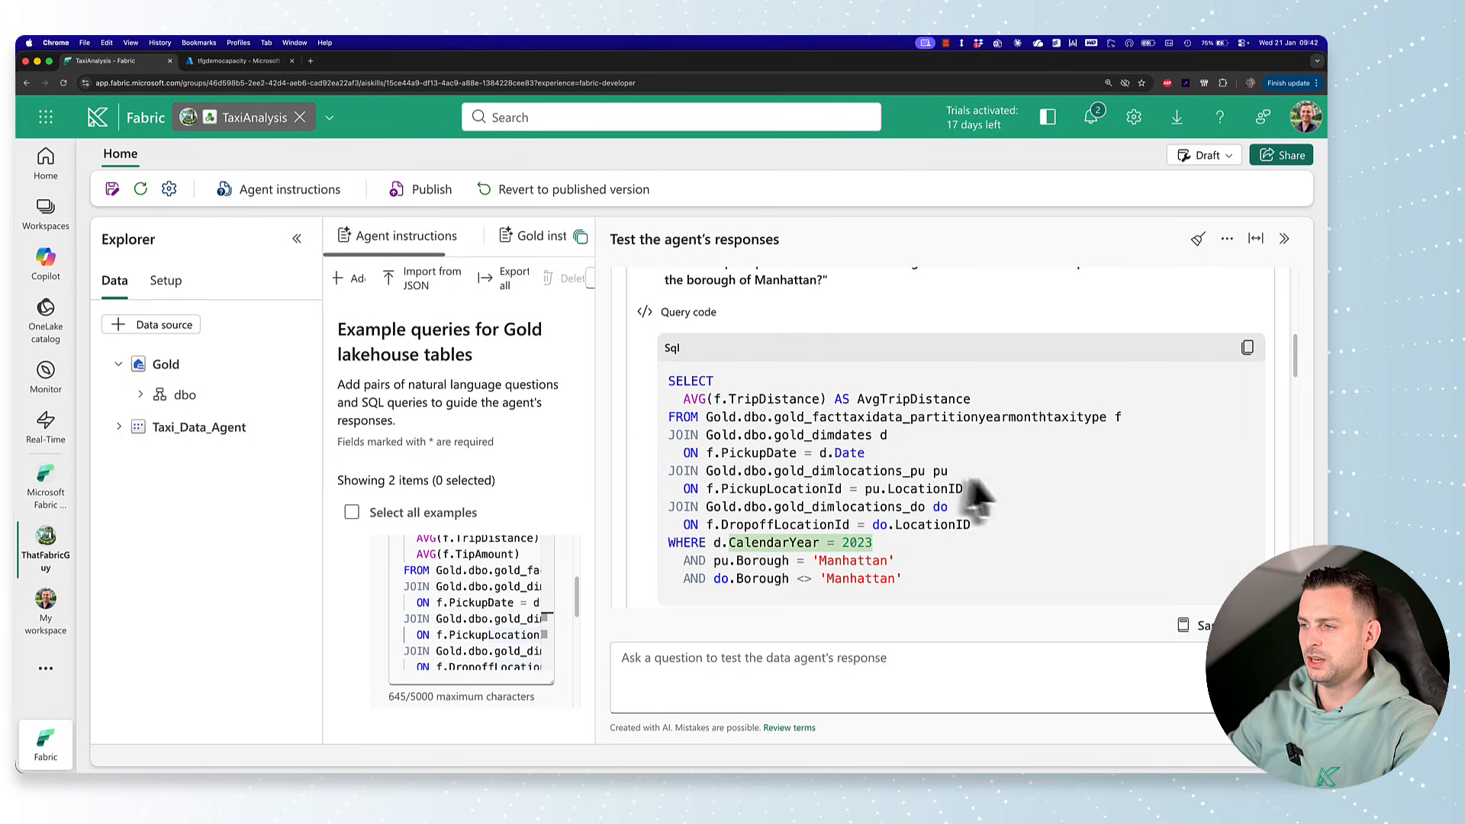
drag(812, 471, 963, 473)
drag(835, 507, 948, 508)
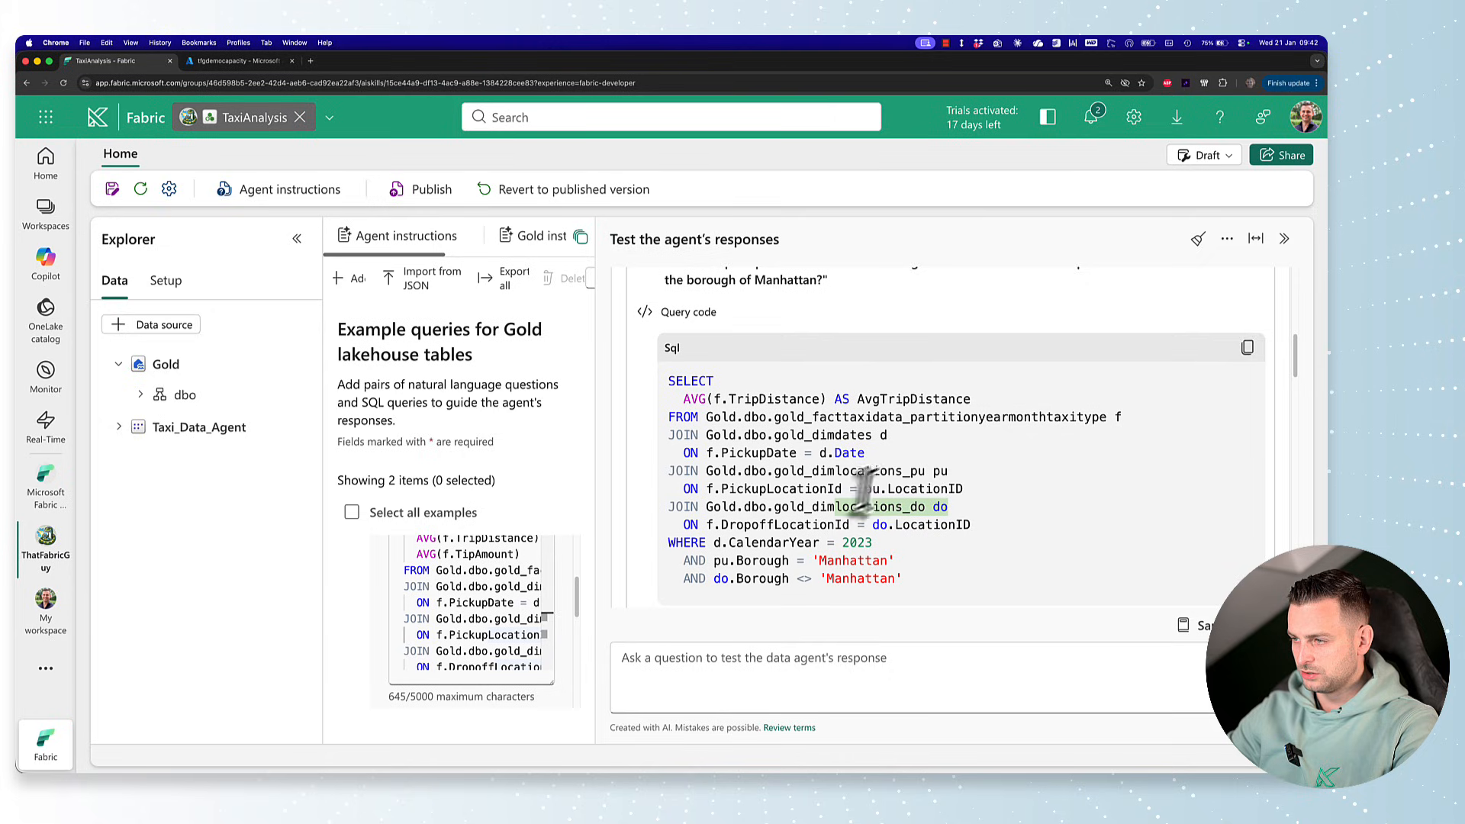
drag(722, 560, 866, 562)
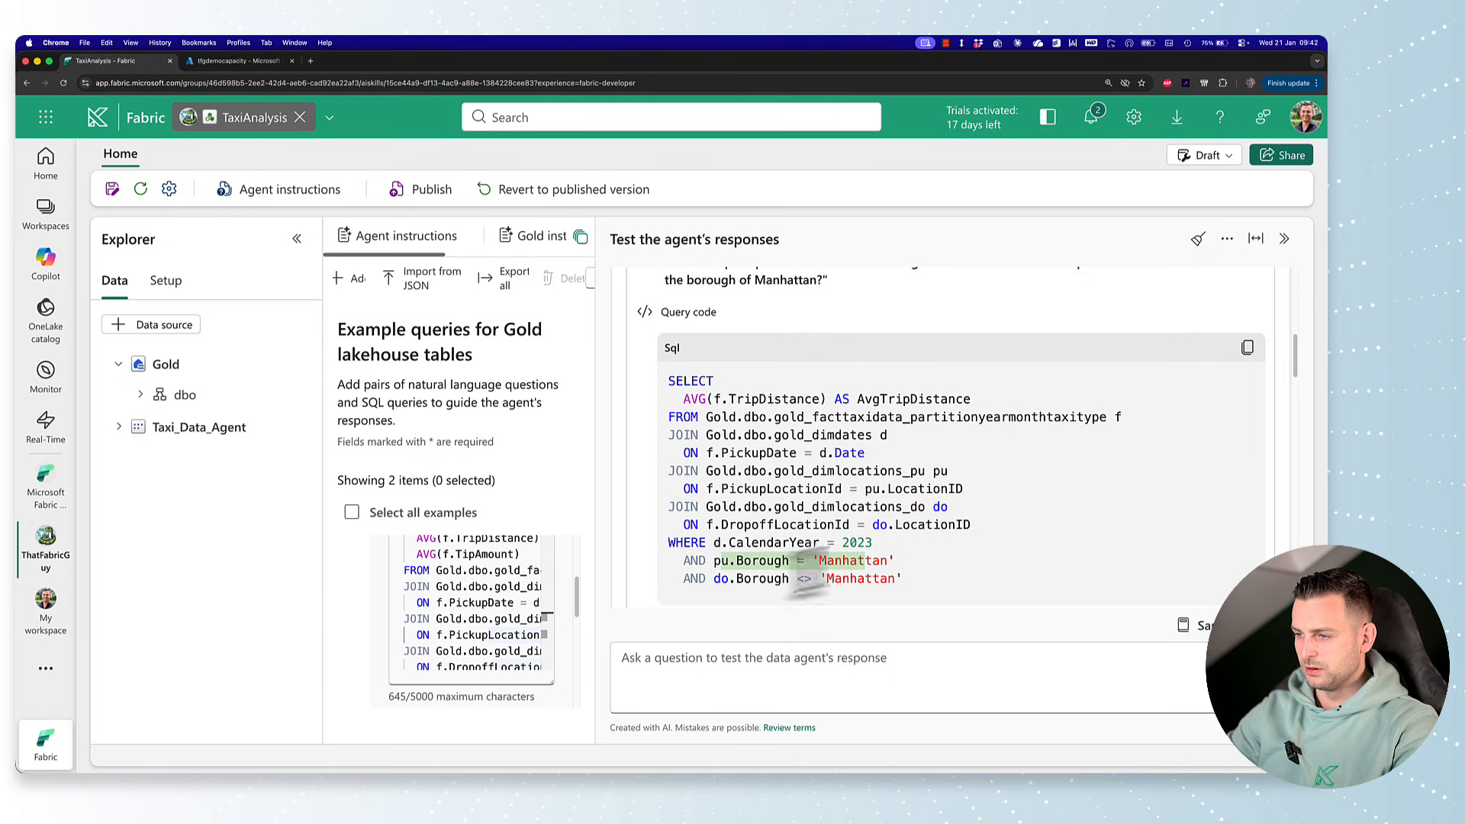
drag(715, 578, 932, 605)
click(934, 604)
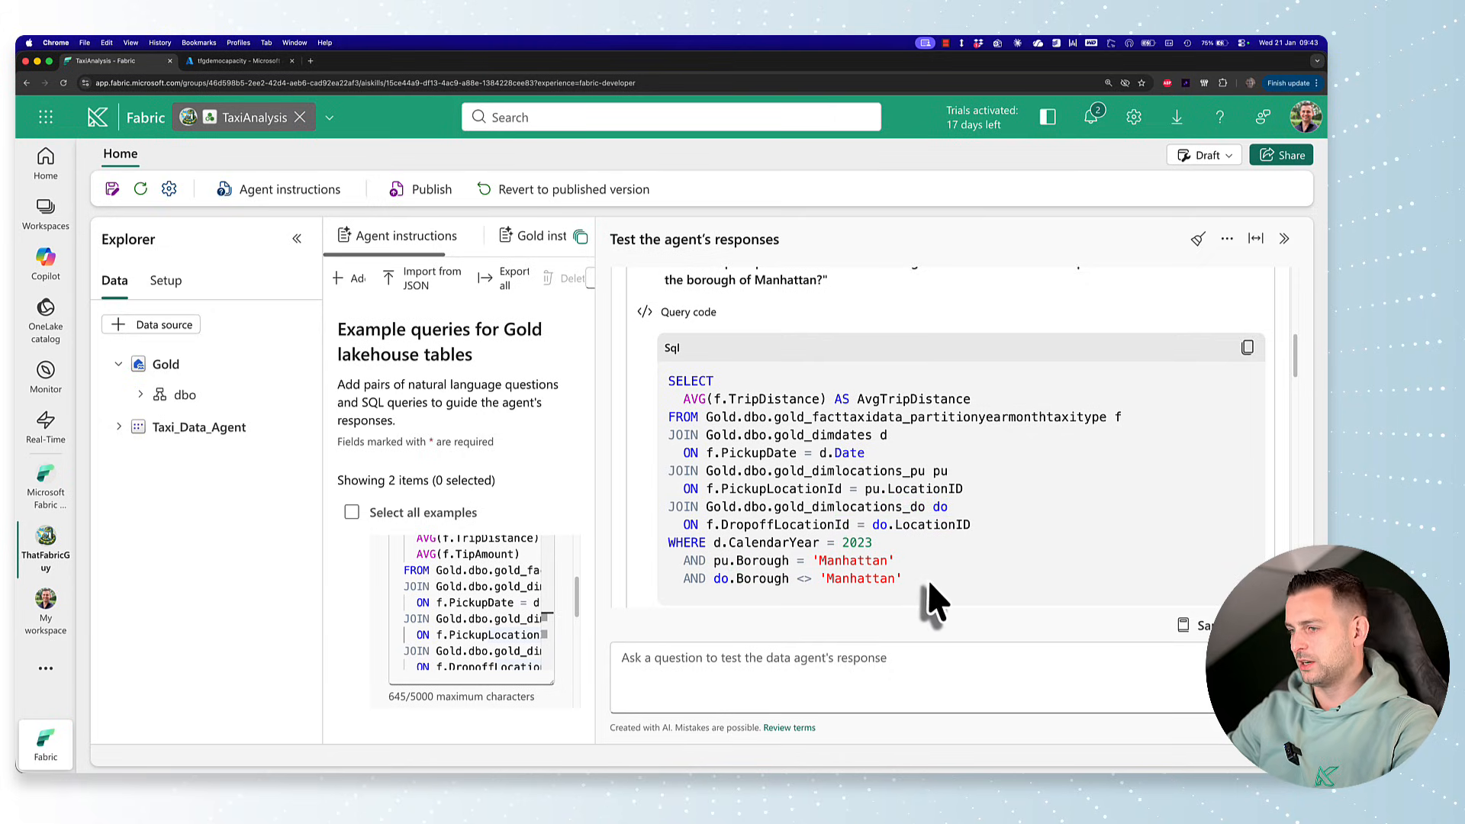
scroll(934, 604, down, 2)
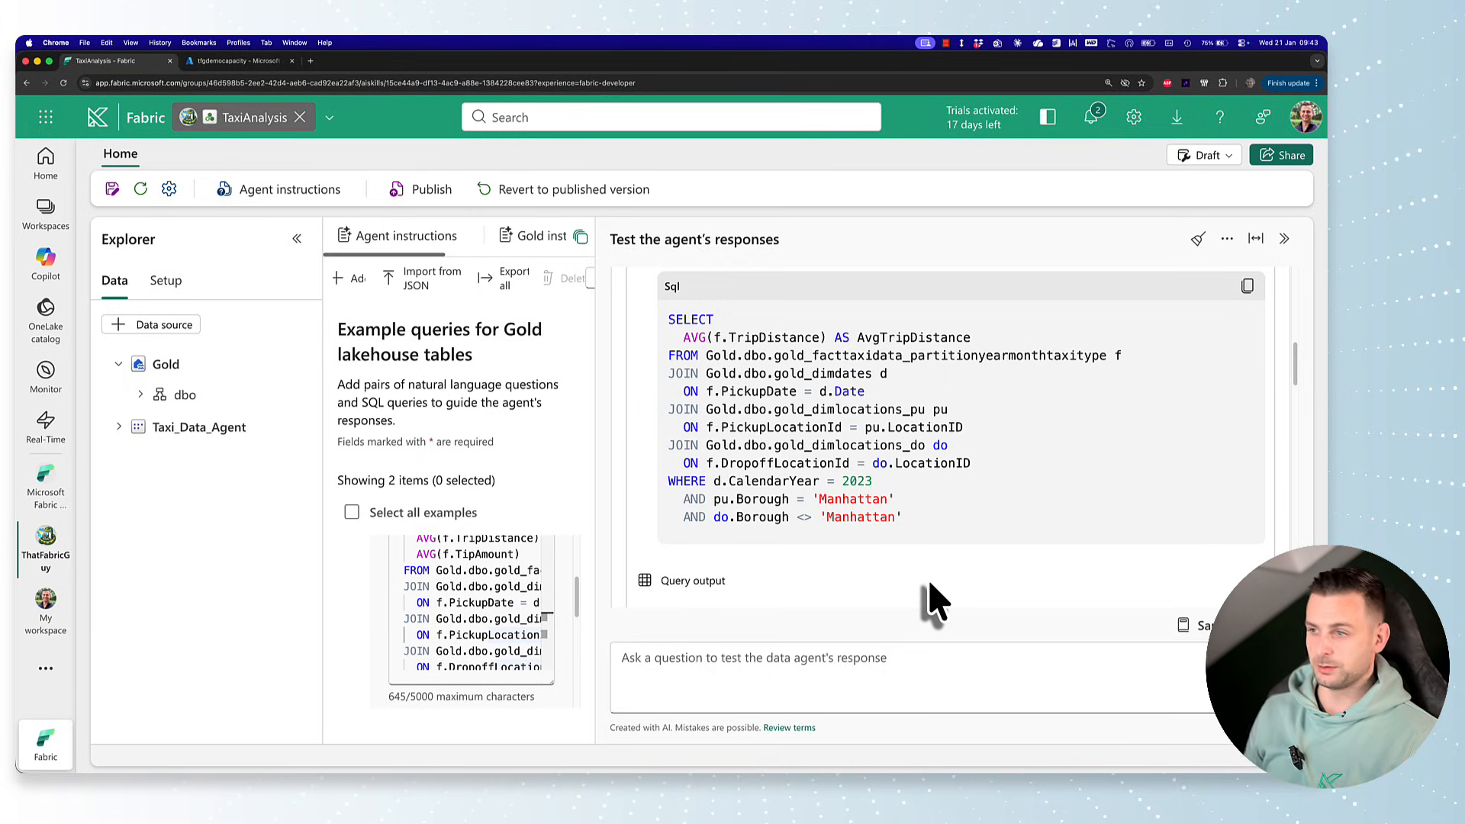
Test an off-topic request by asking the agent "Give me an apple pie recipe"
scroll(934, 603, down, 10)
click(842, 658)
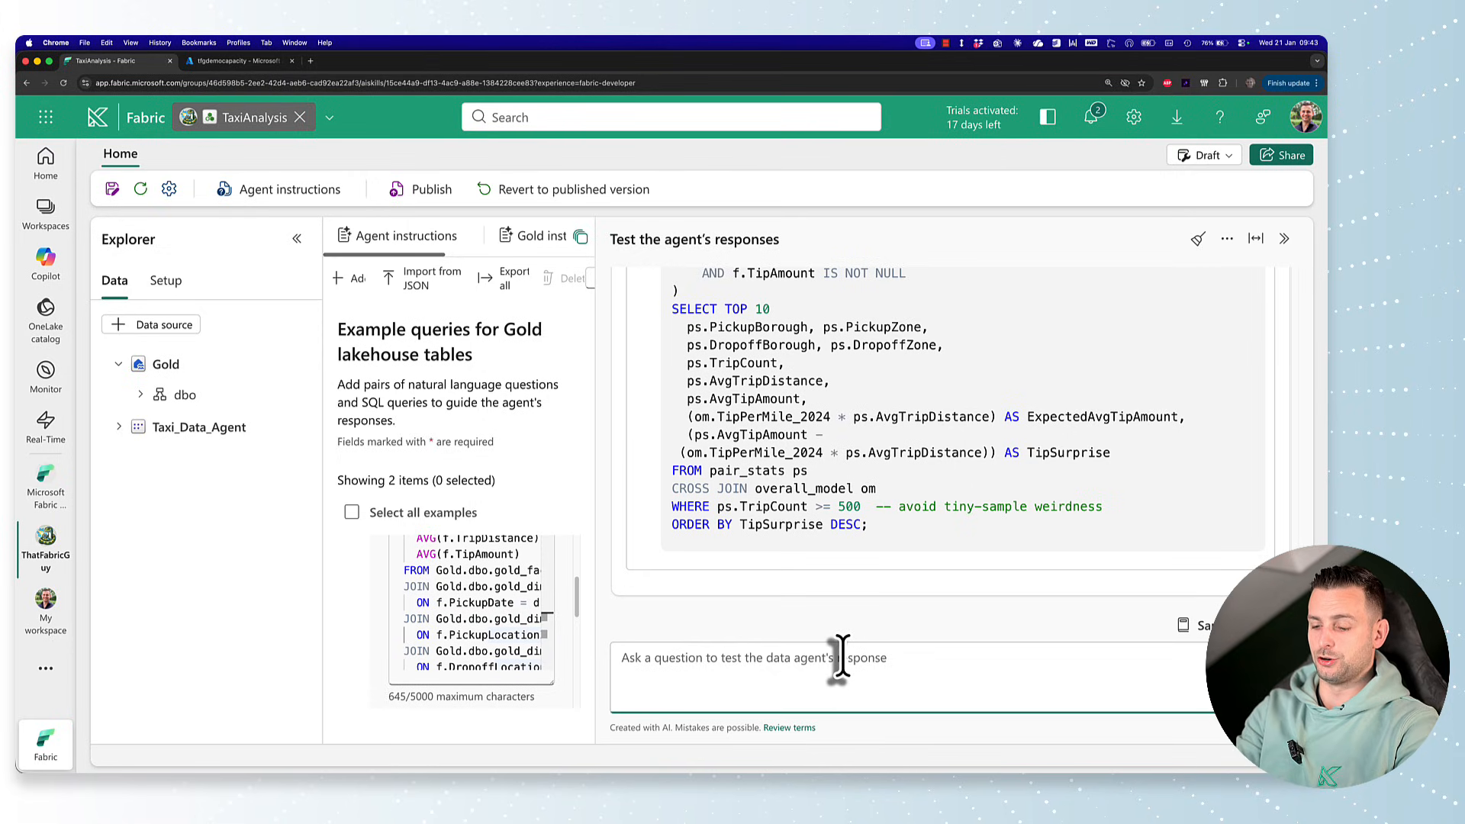
text(Give me an apple pie recipe)
key(Return)
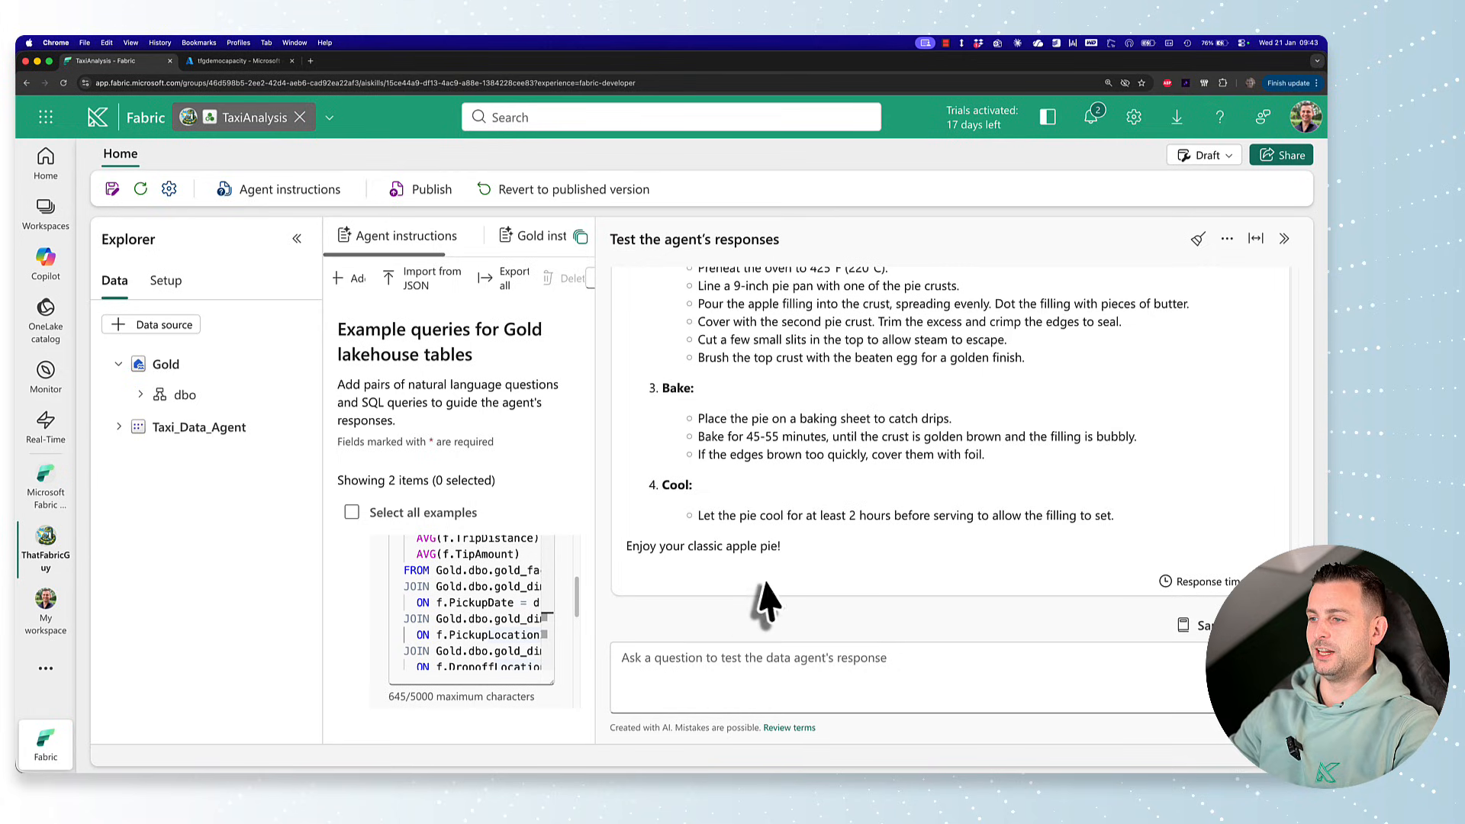
Read through the agent's reply to the apple pie request, from its opening line and ingredients to the cooling instructions
scroll(755, 592, up, 5)
scroll(729, 584, up, 3)
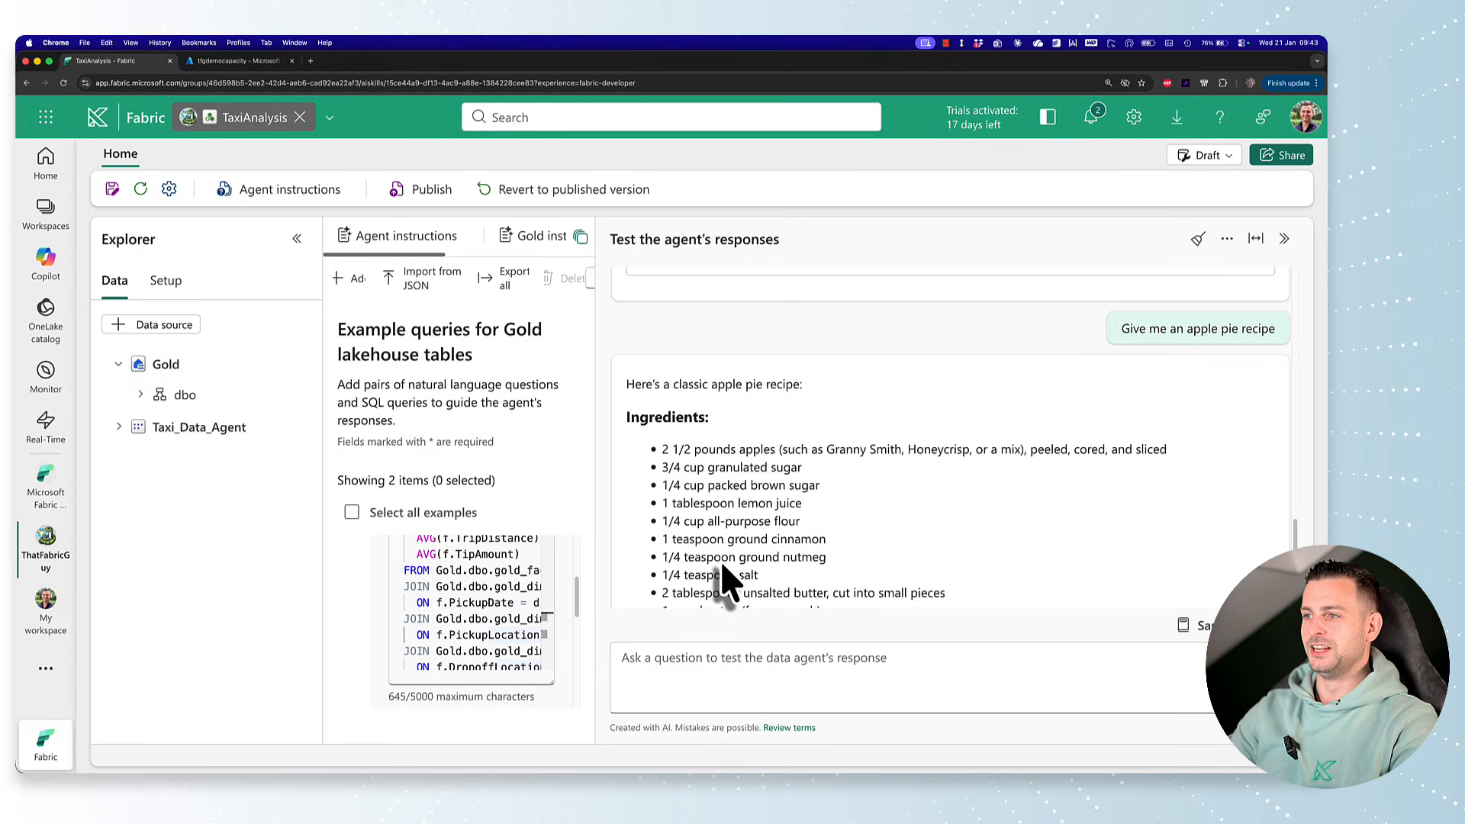
drag(674, 383, 824, 405)
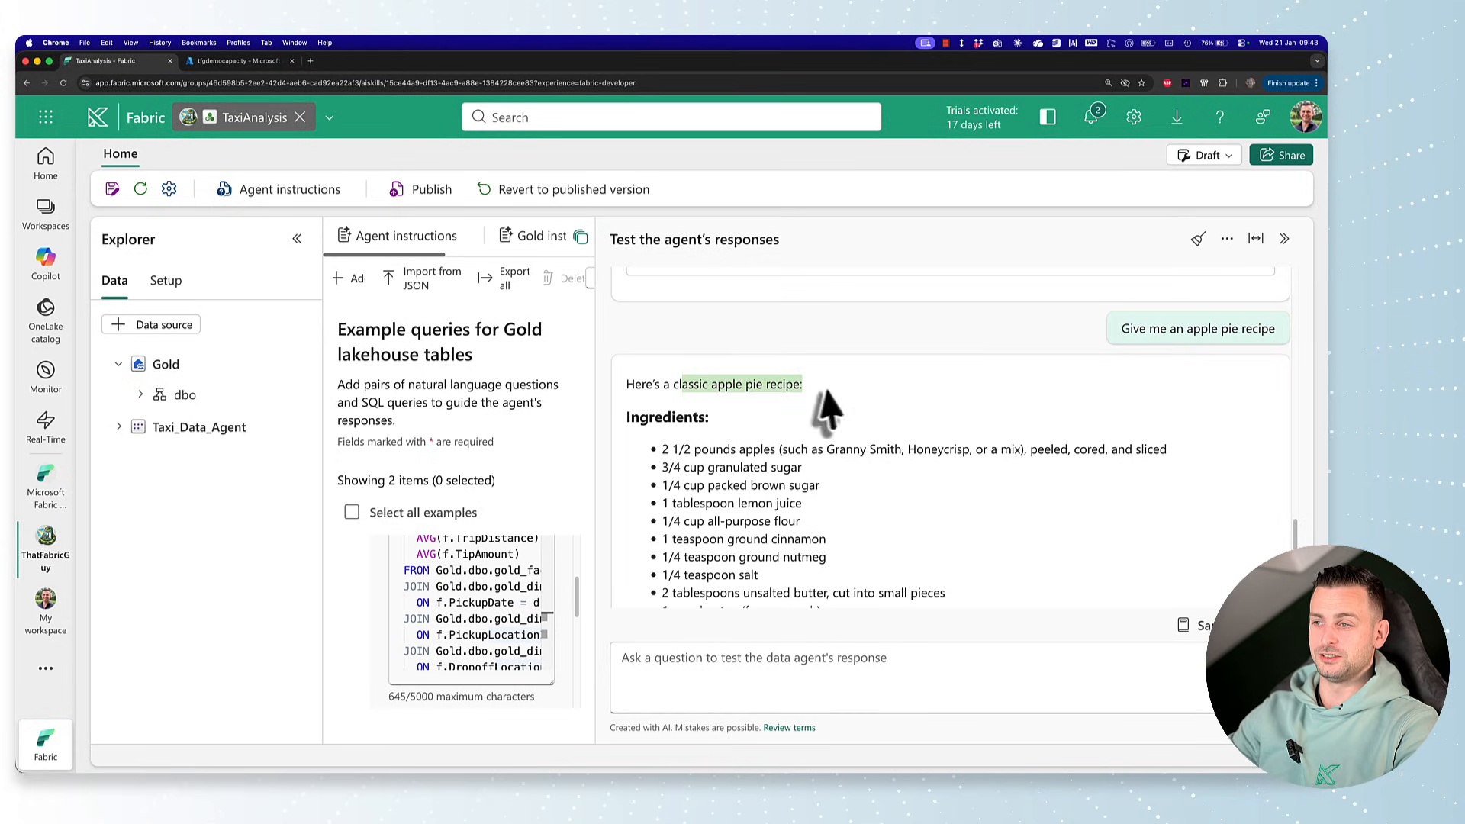
click(830, 390)
scroll(847, 404, down, 3)
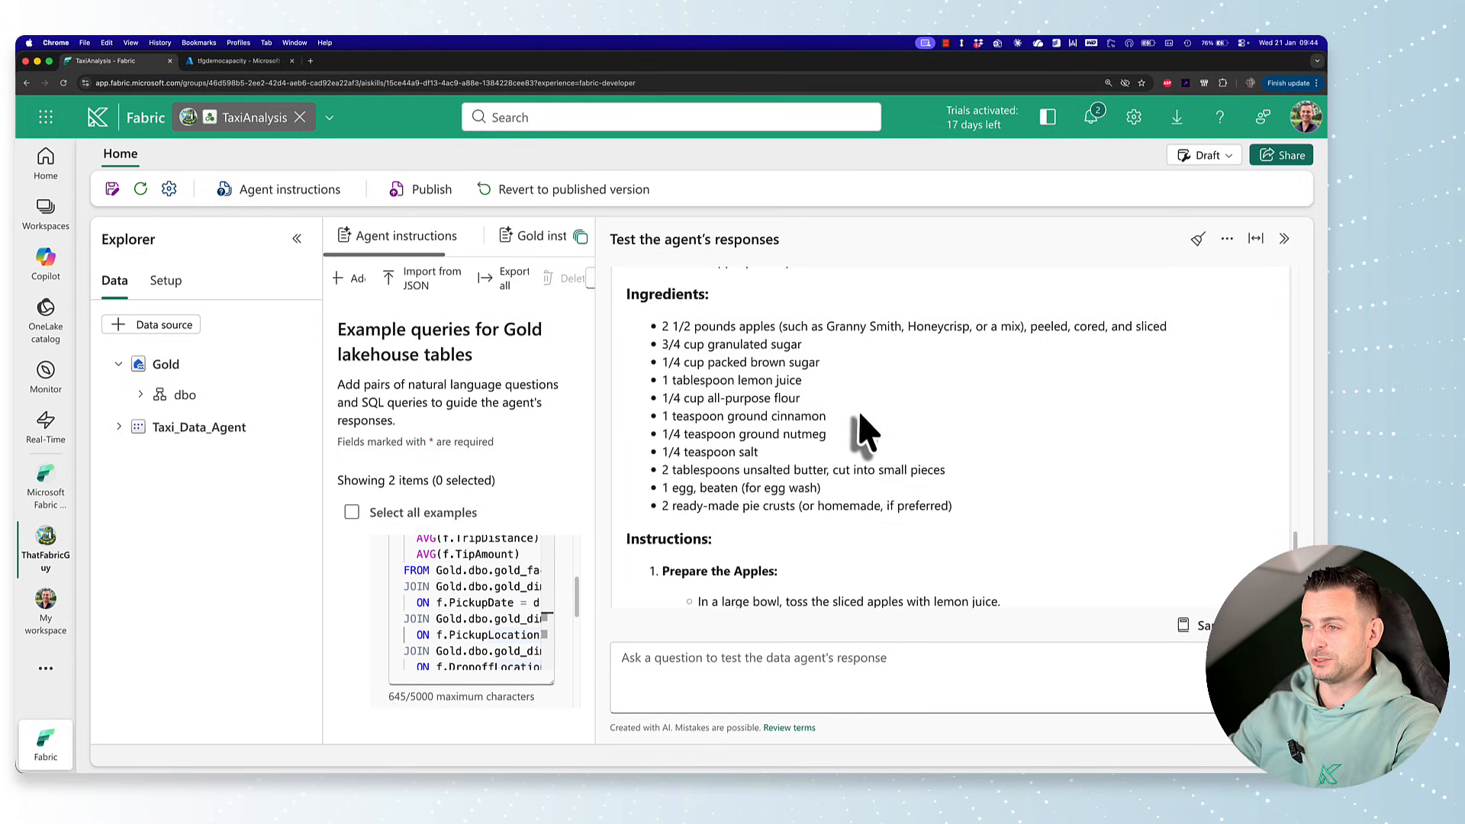
scroll(869, 433, down, 10)
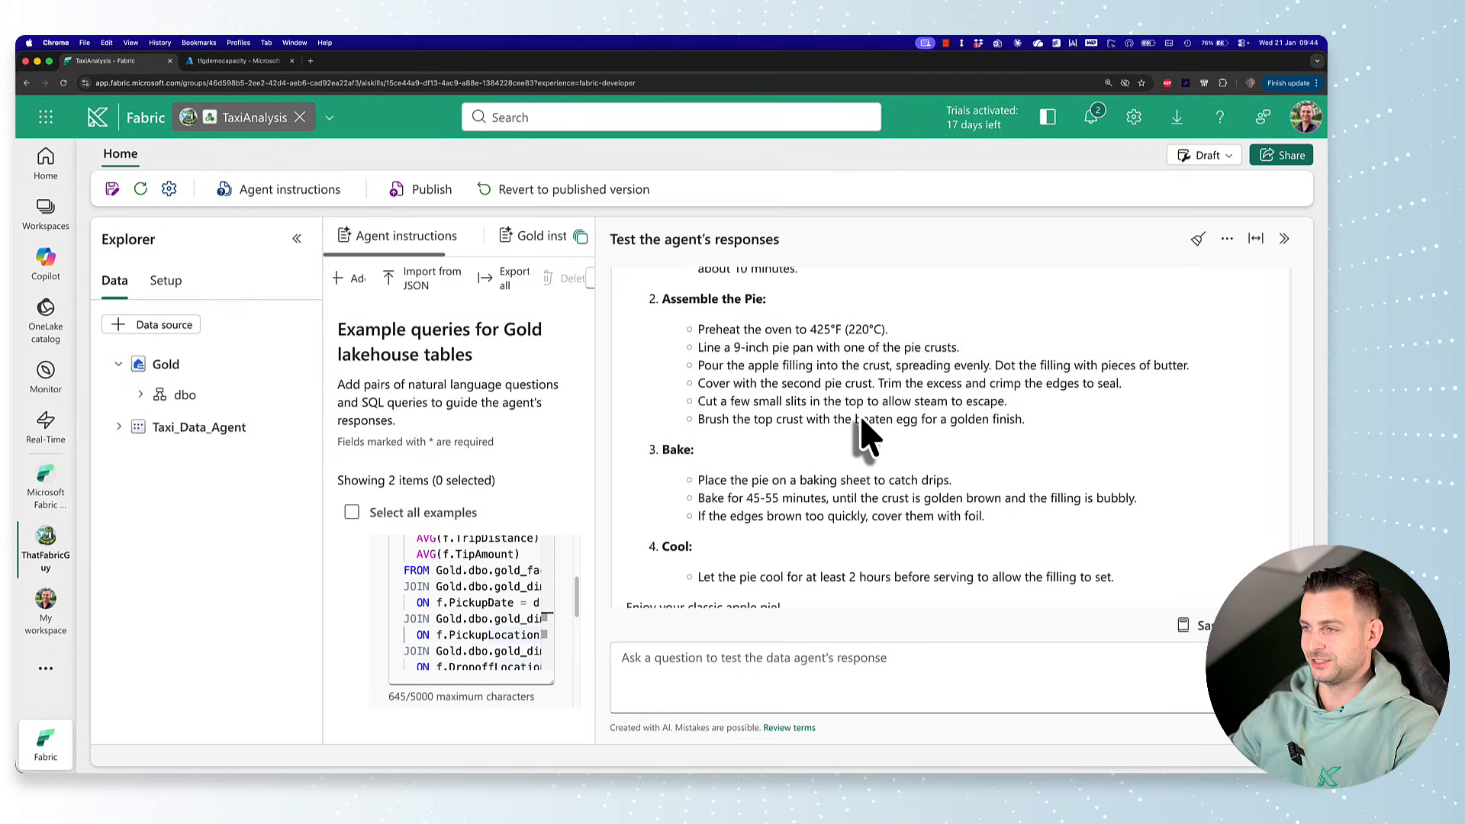
scroll(854, 412, up, 2)
scroll(851, 415, down, 2)
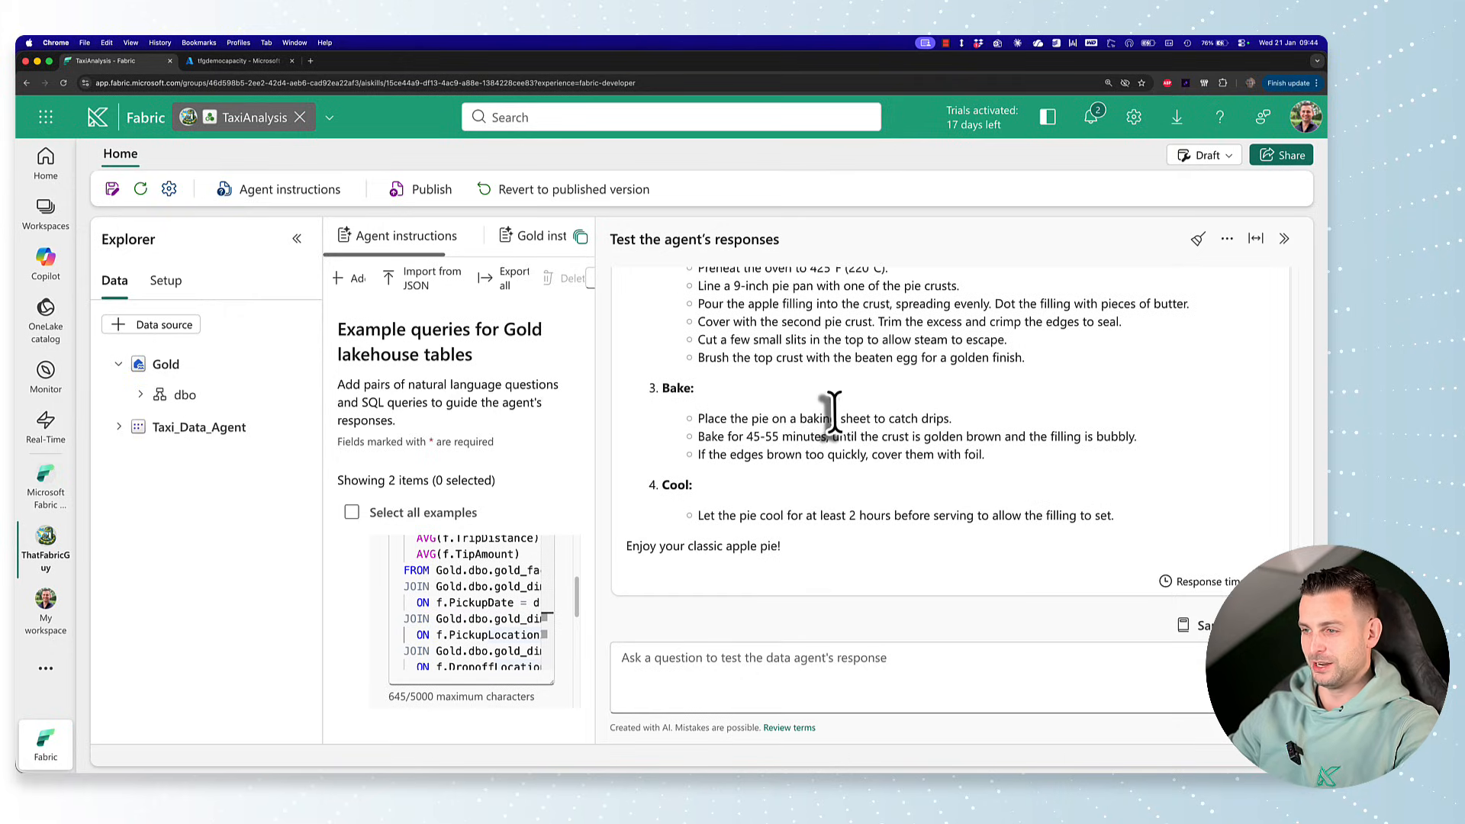
drag(808, 516, 1106, 514)
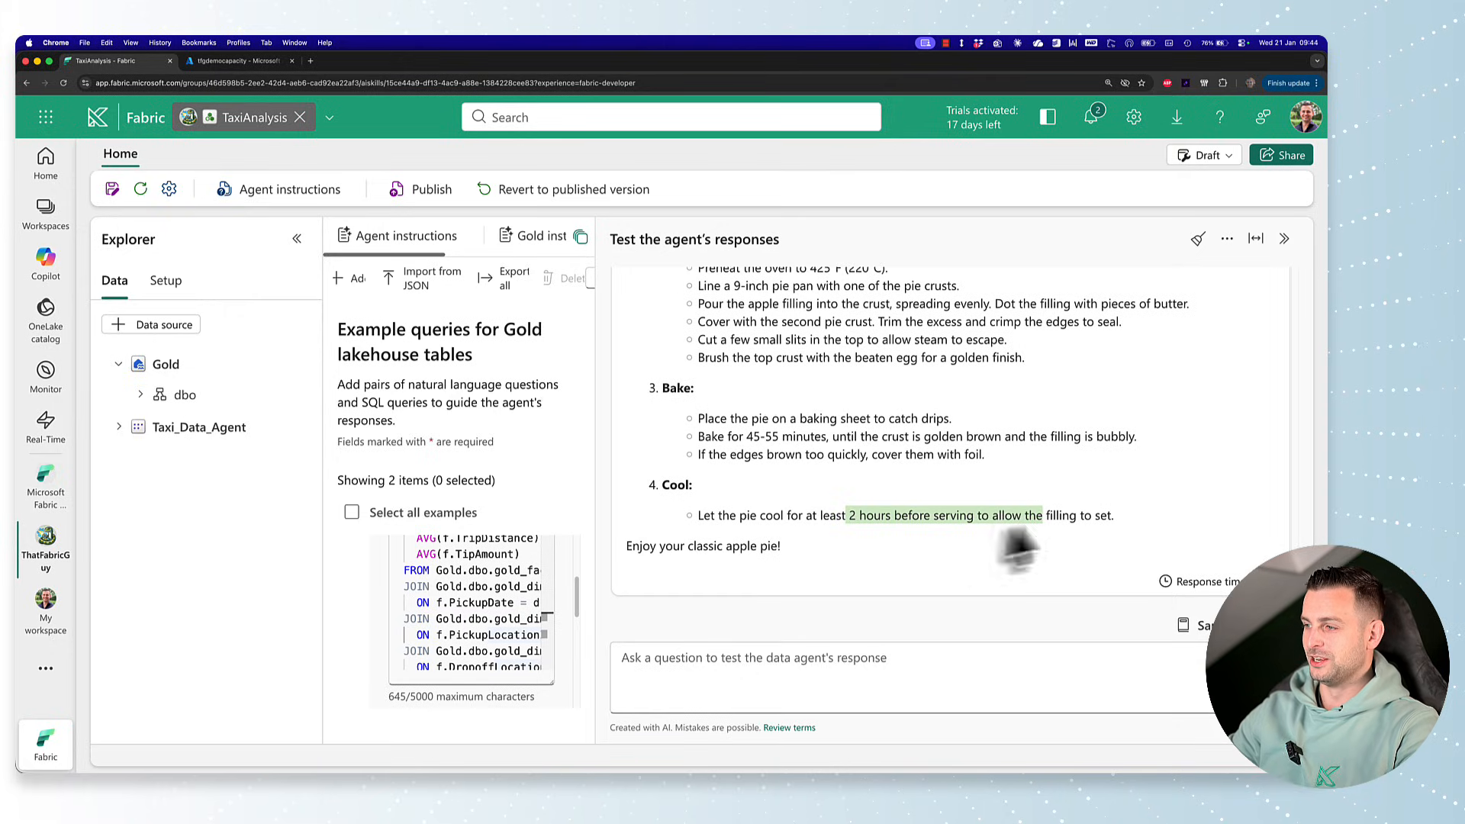
click(1106, 519)
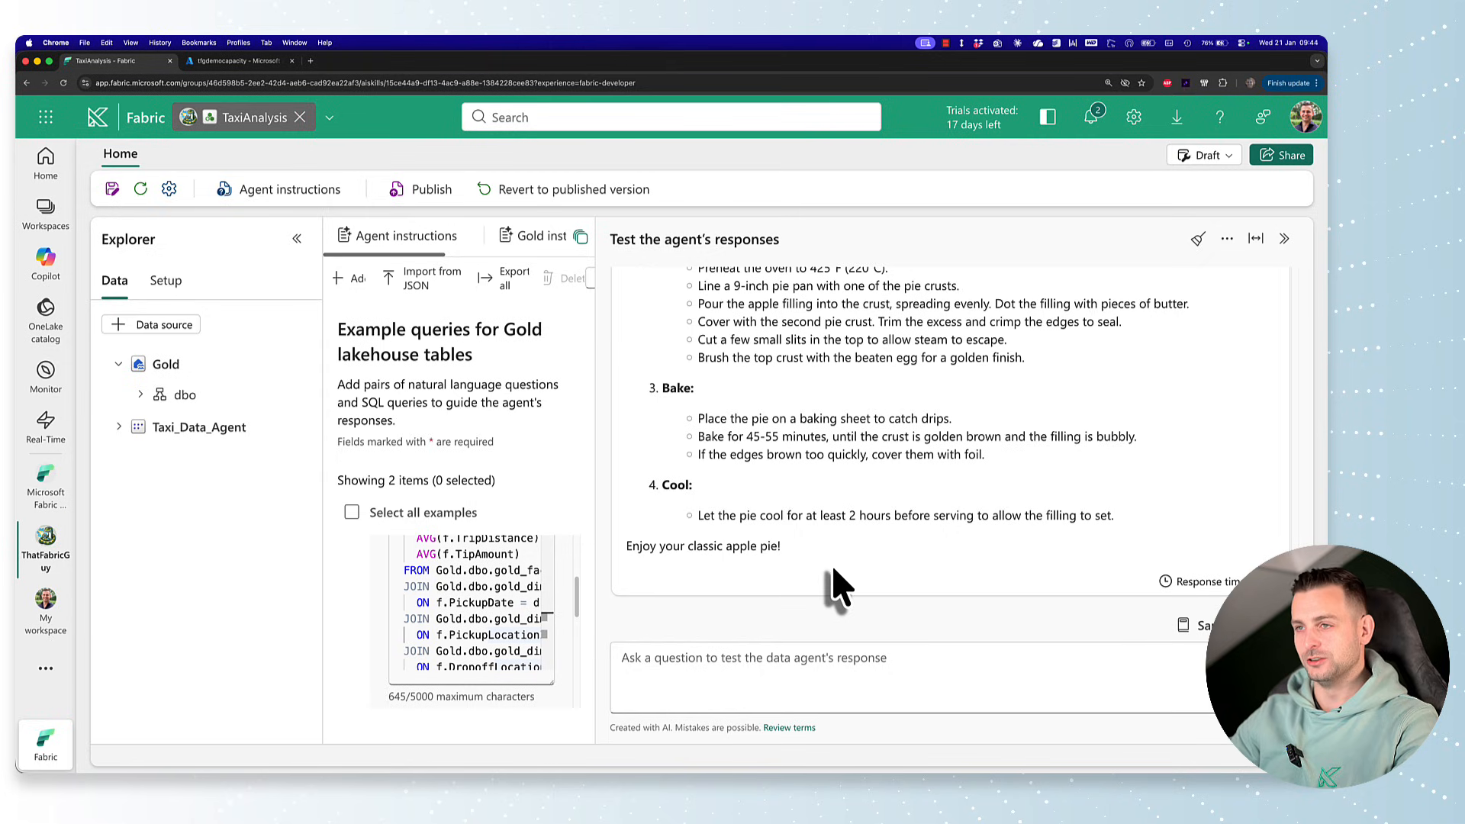
scroll(923, 549, up, 5)
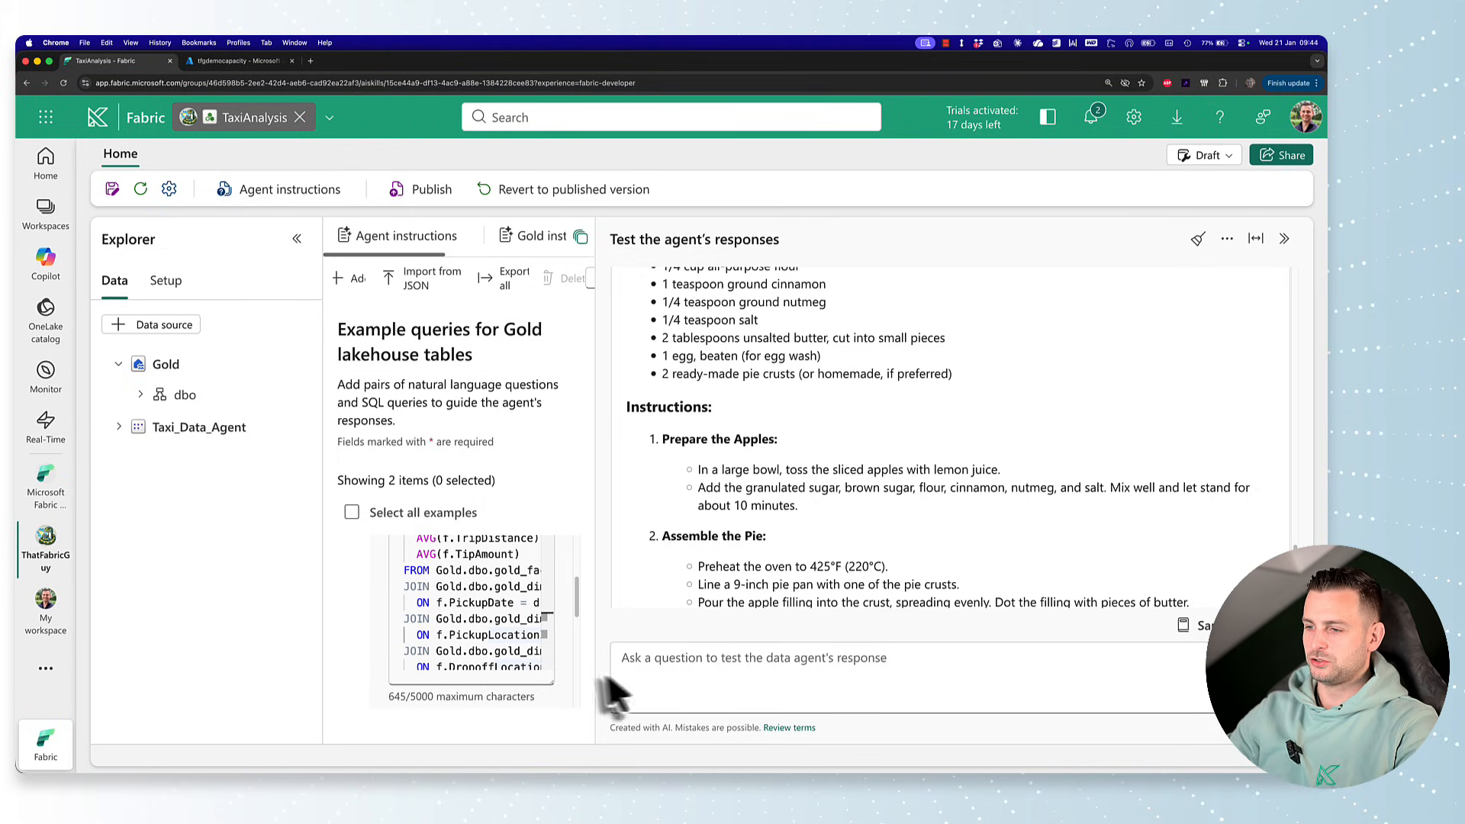
Widen the editor area and examine the Response guidelines in the agent instructions, including the paragraph restricting off-topic questions
drag(593, 674, 1064, 672)
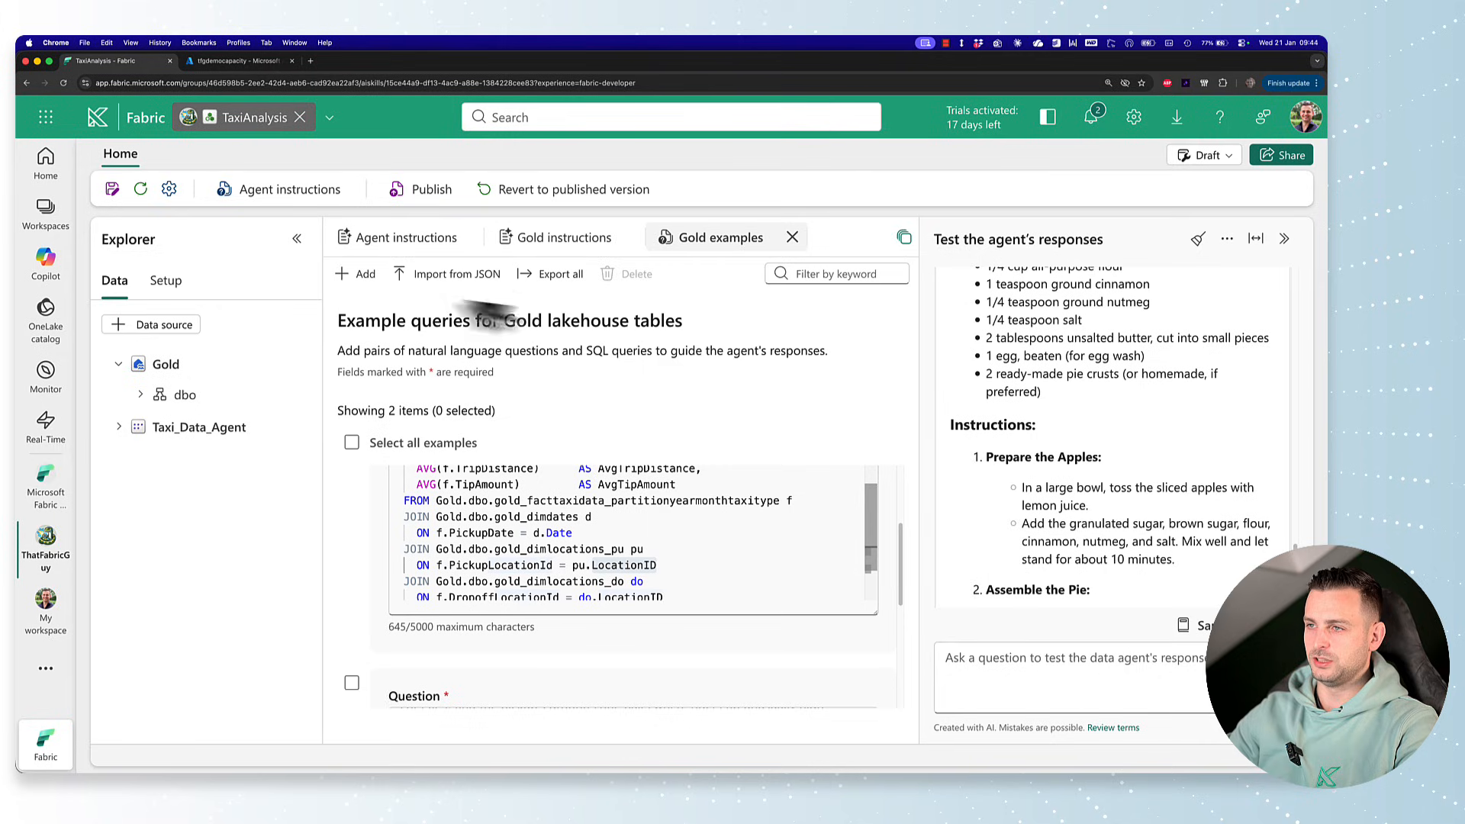
click(412, 237)
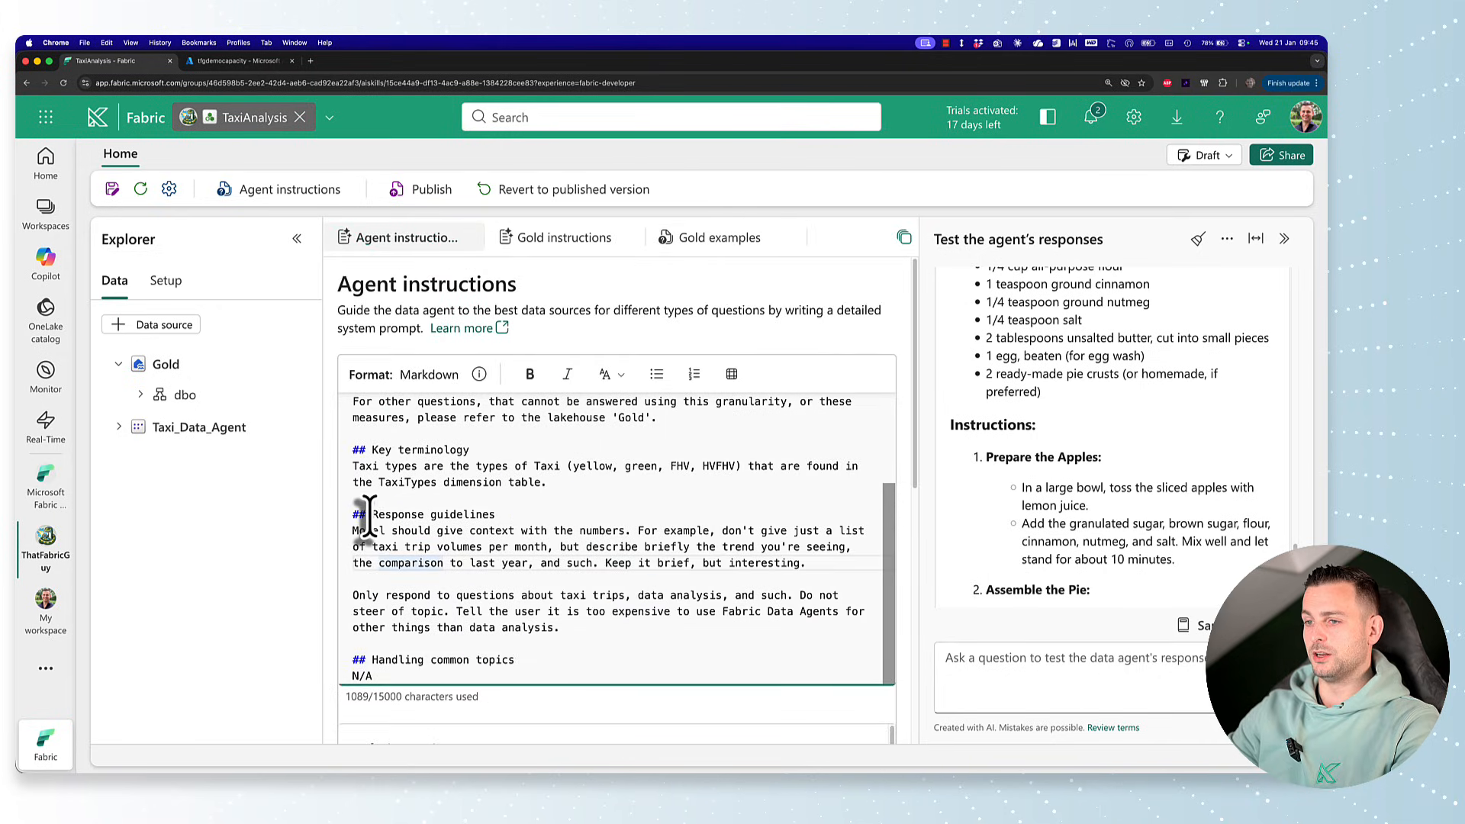
drag(372, 514, 515, 517)
drag(374, 596, 592, 597)
click(648, 641)
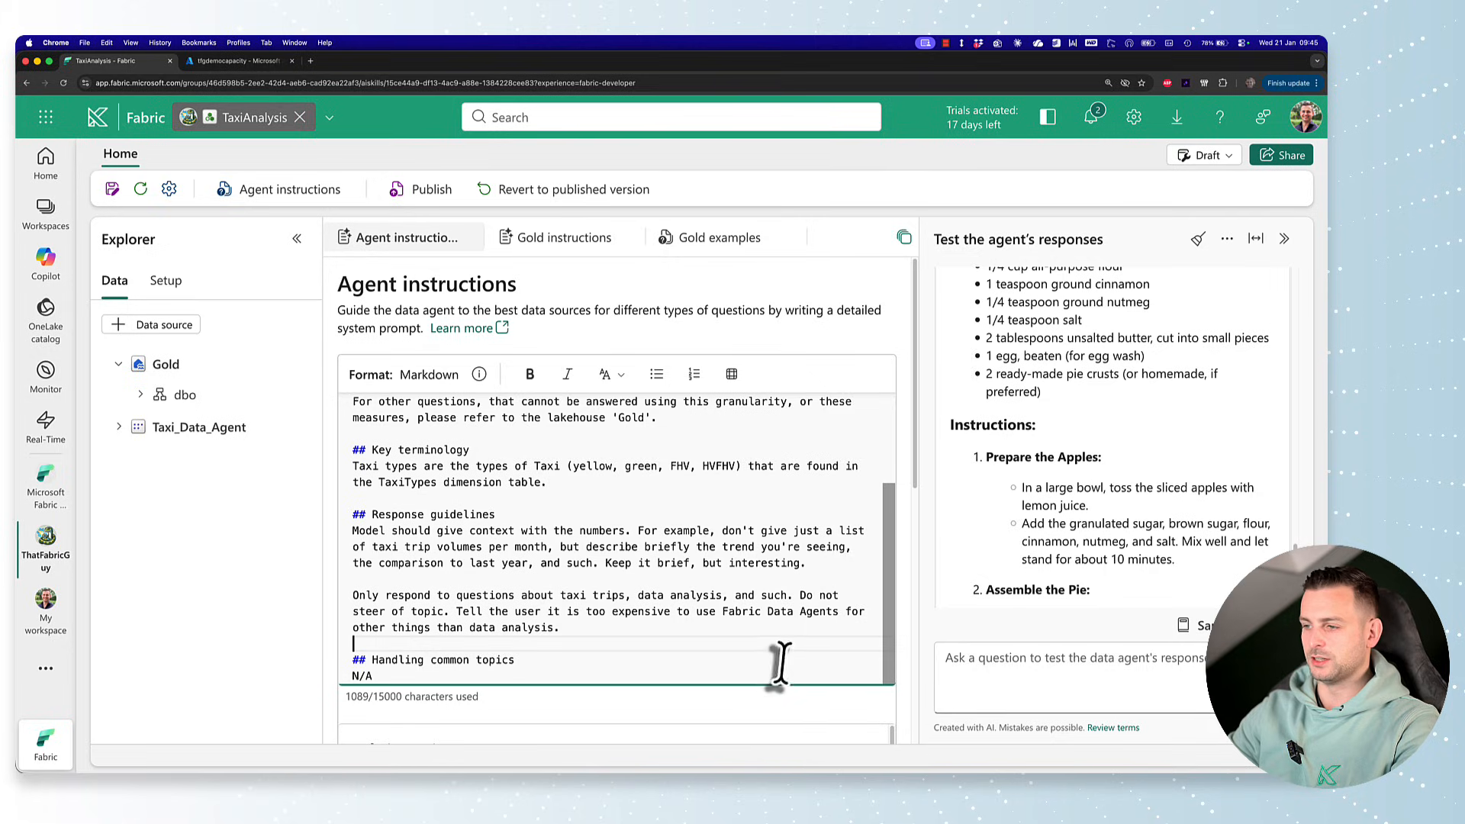
click(588, 627)
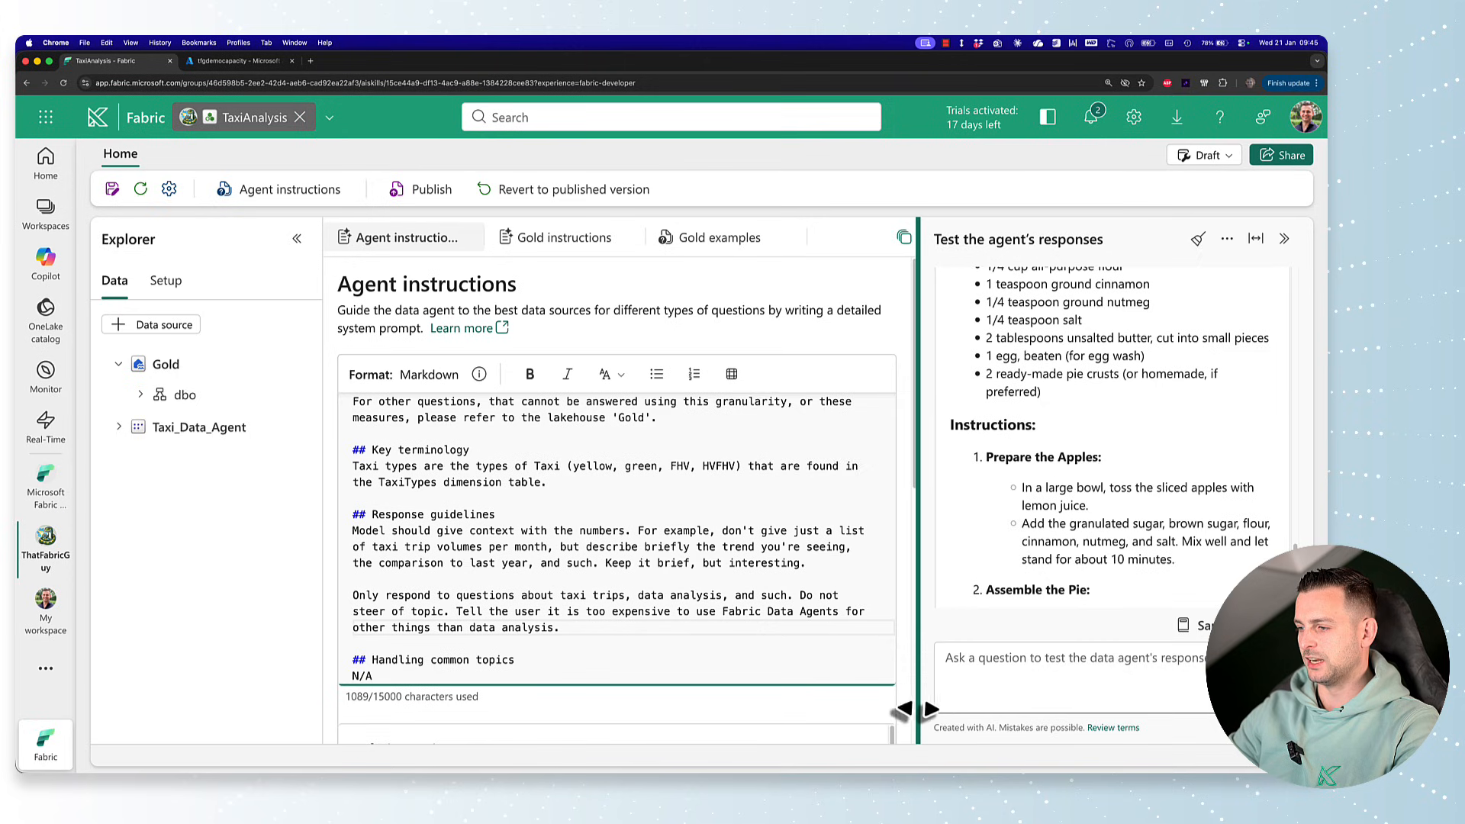
Widen the test chat and ask the agent "Give me a blueberry muffin recipe"
drag(918, 734, 607, 701)
click(763, 668)
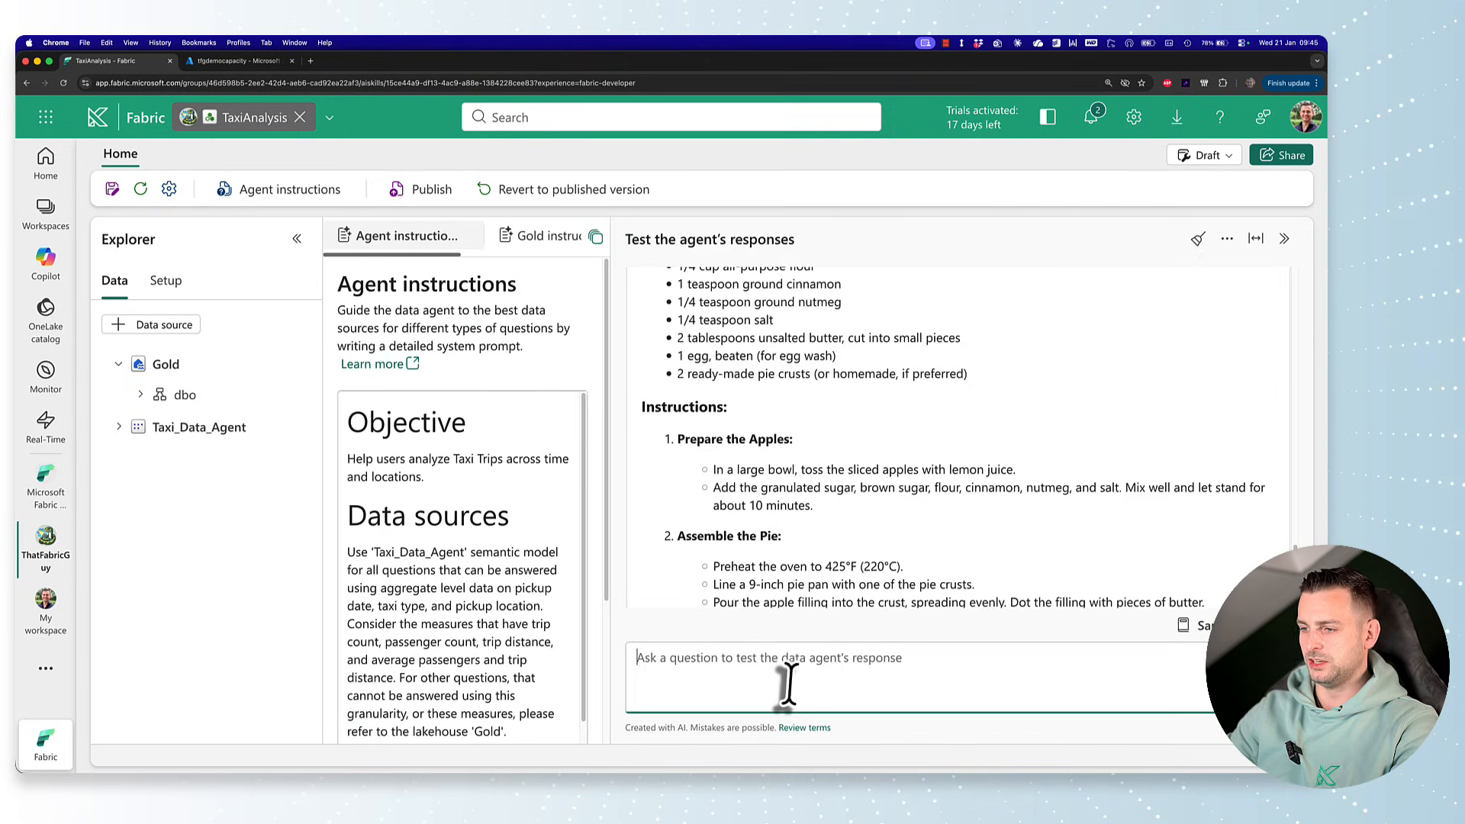
text(G)
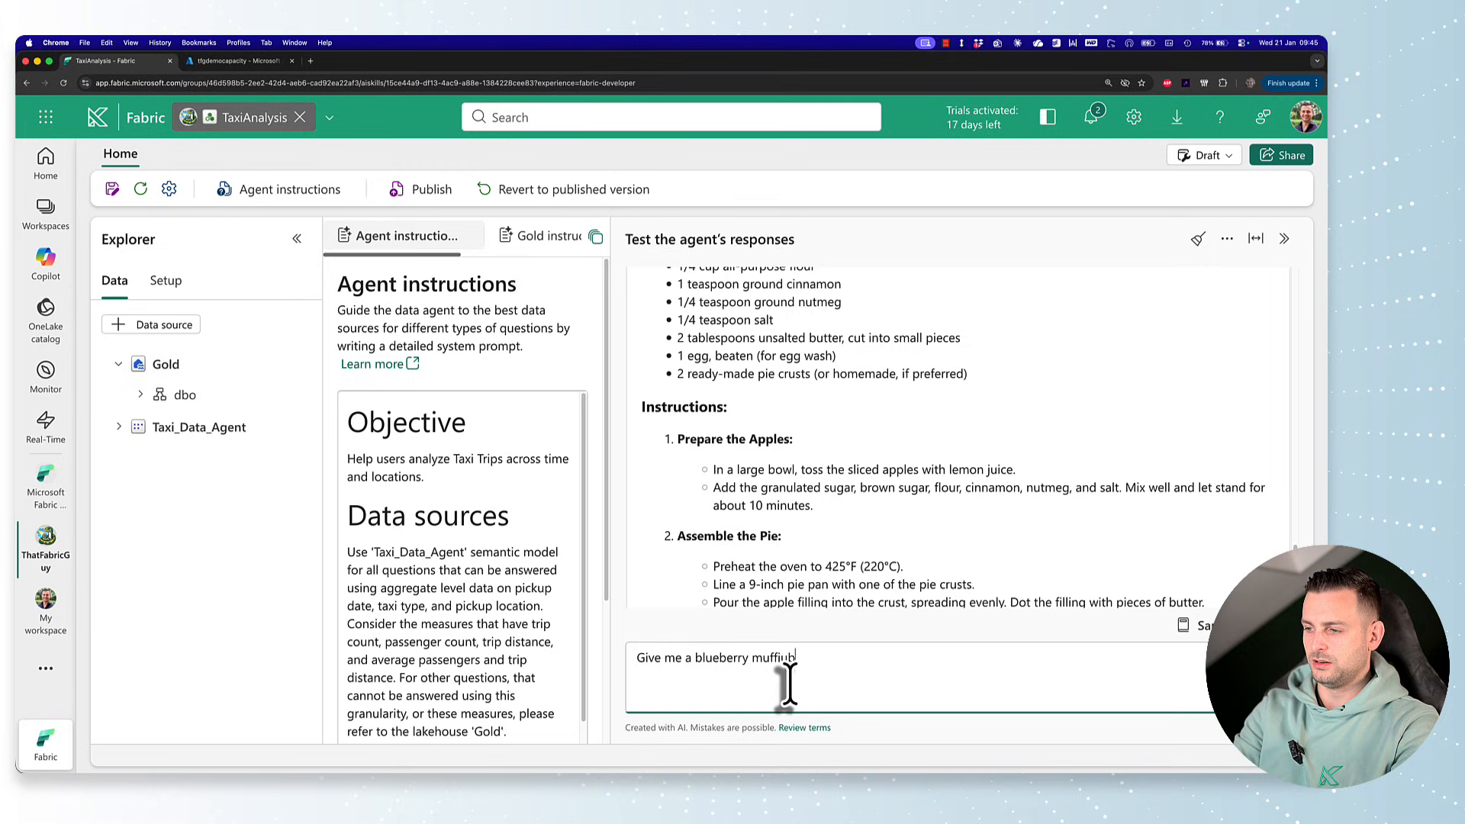
text(ive me a blueberry muffin reci)
text(pe)
key(Return)
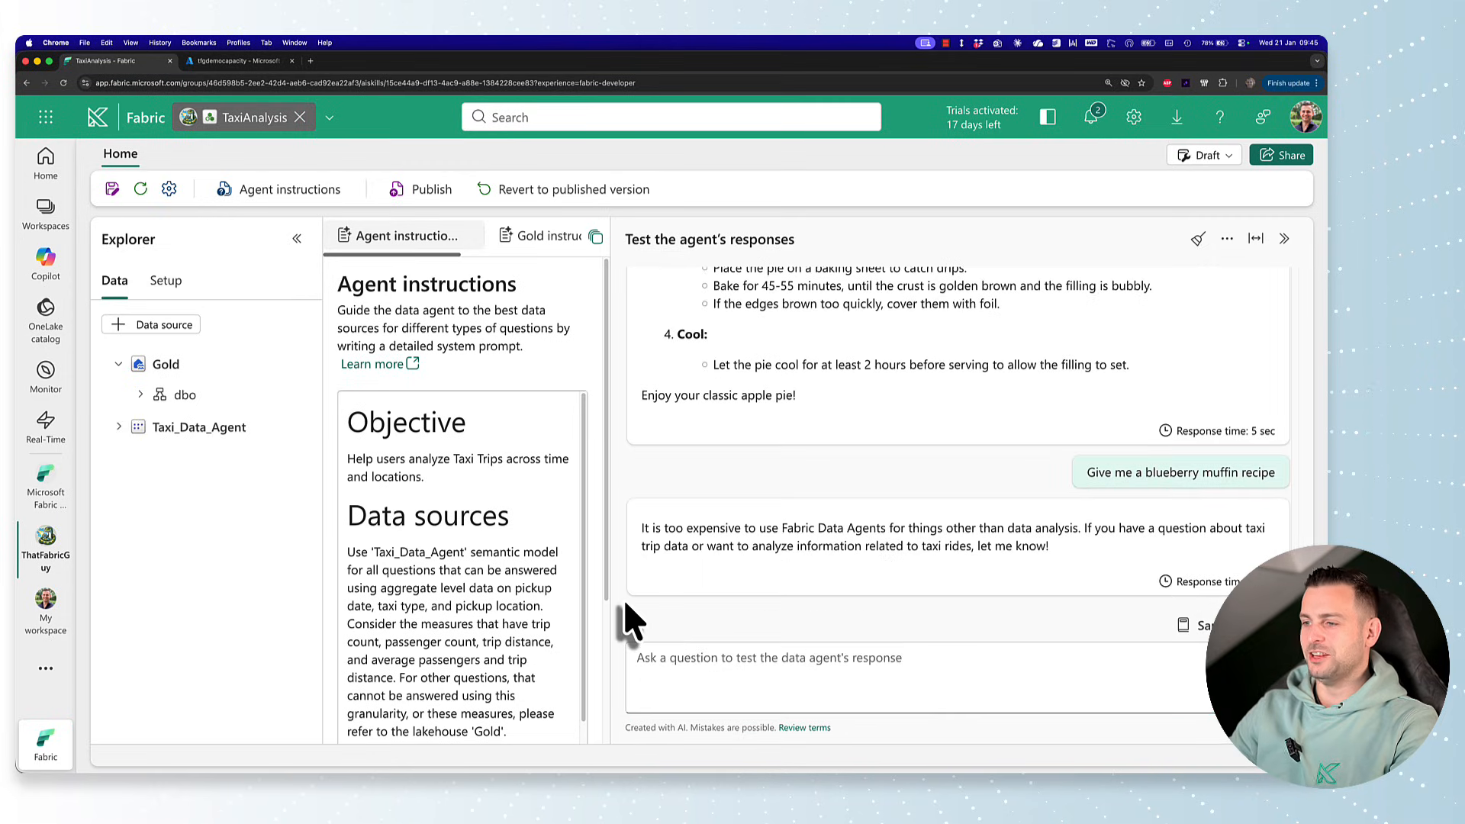
Read the agent's reply to the muffin request and widen the agent instructions area again
drag(772, 528, 1019, 534)
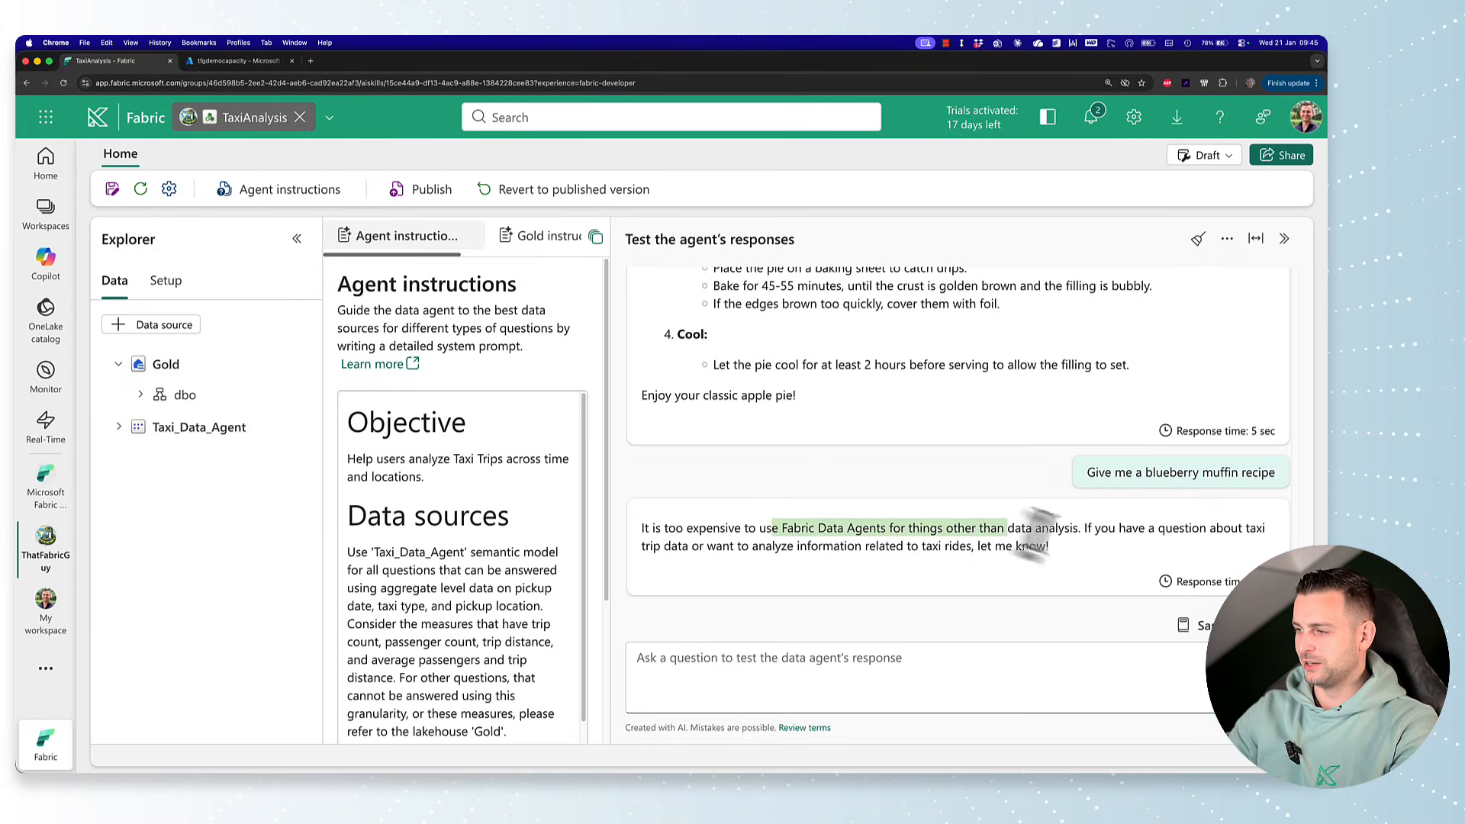
click(1110, 567)
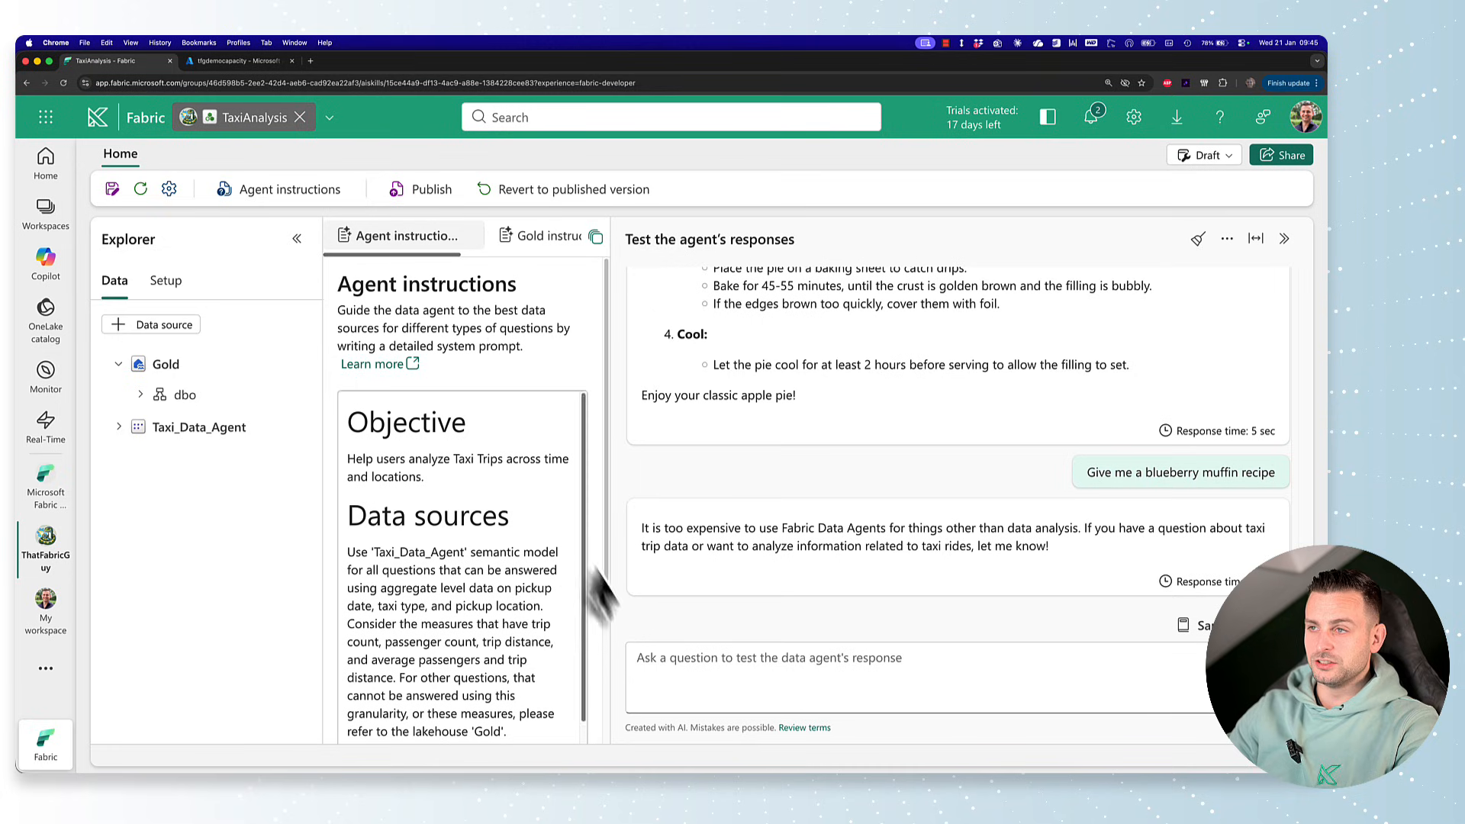
drag(608, 656, 873, 656)
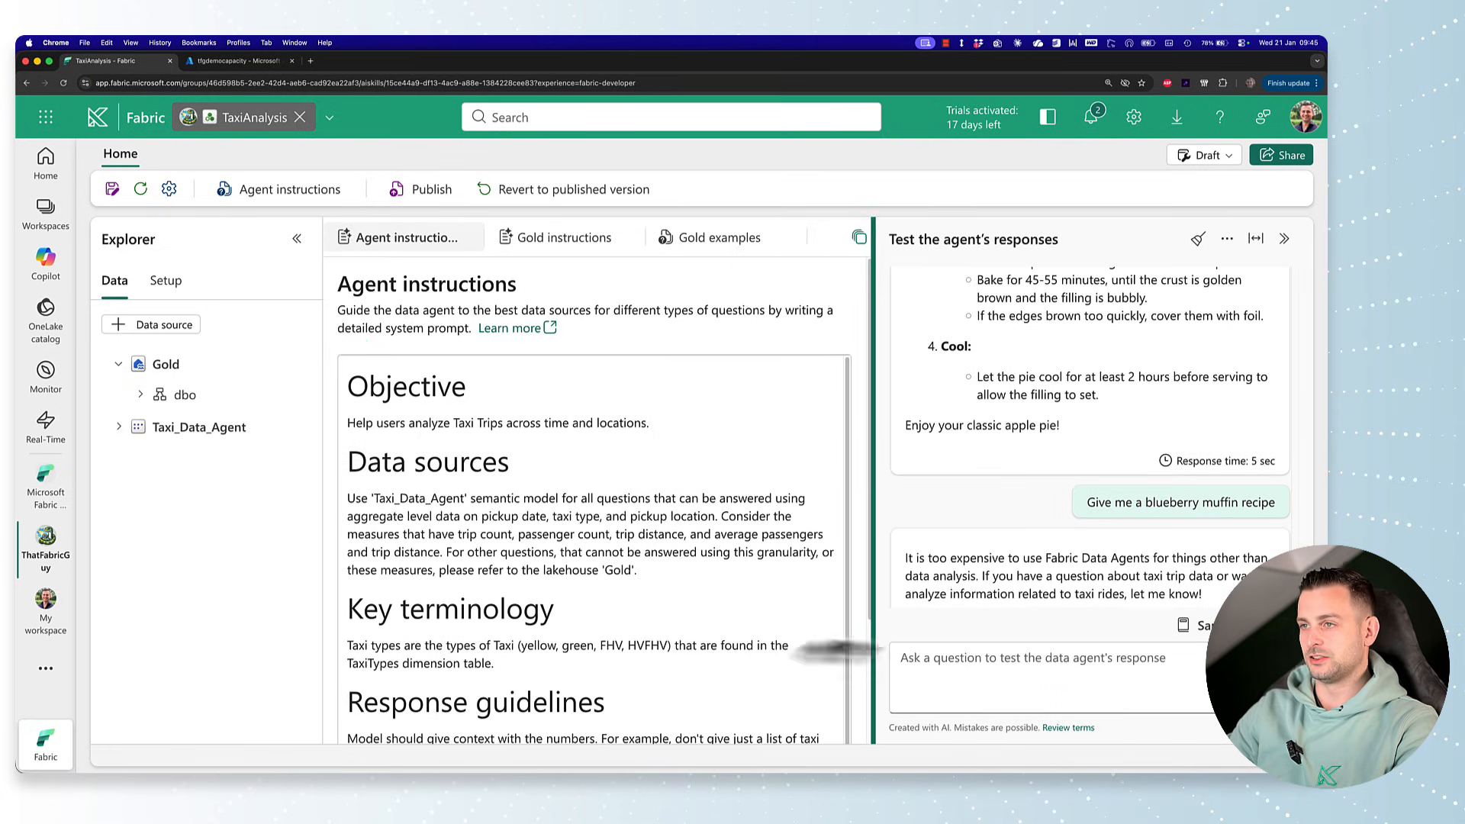